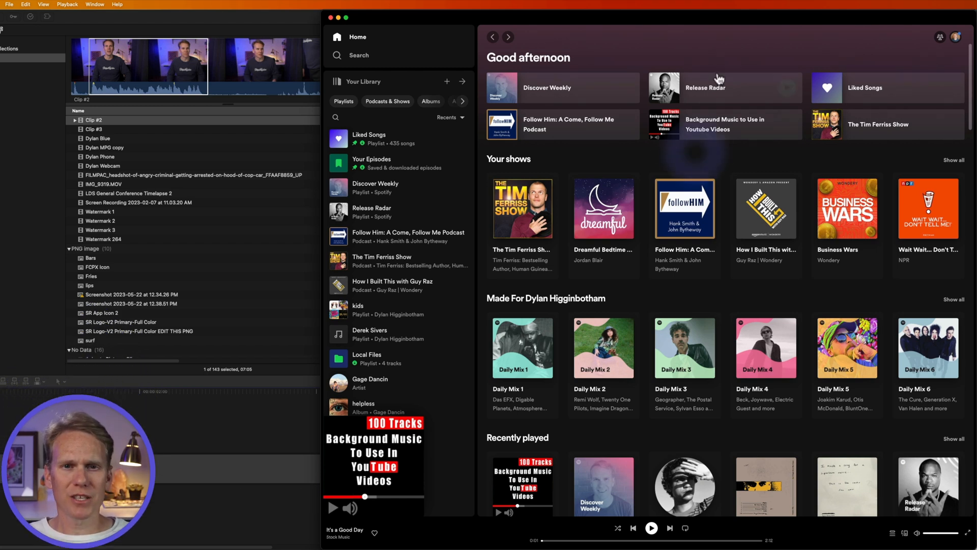
Step: Open Spotify's Settings via the account menu and check the offline storage location path without changing it
{"action": "left_click", "coordinate": [955, 38]}
{"action": "left_click", "coordinate": [912, 115]}
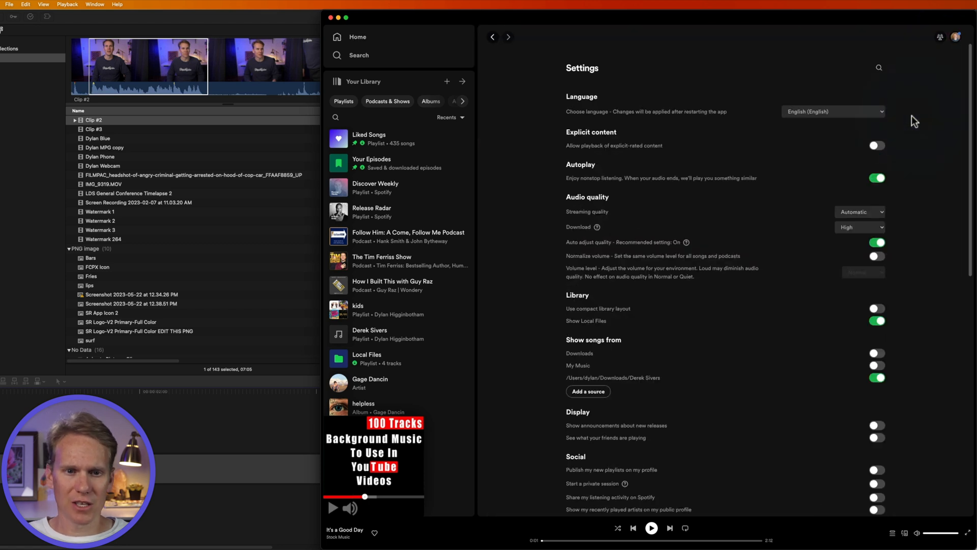
{"action": "scroll", "coordinate": [712, 293], "scroll_direction": "down", "scroll_amount": 10}
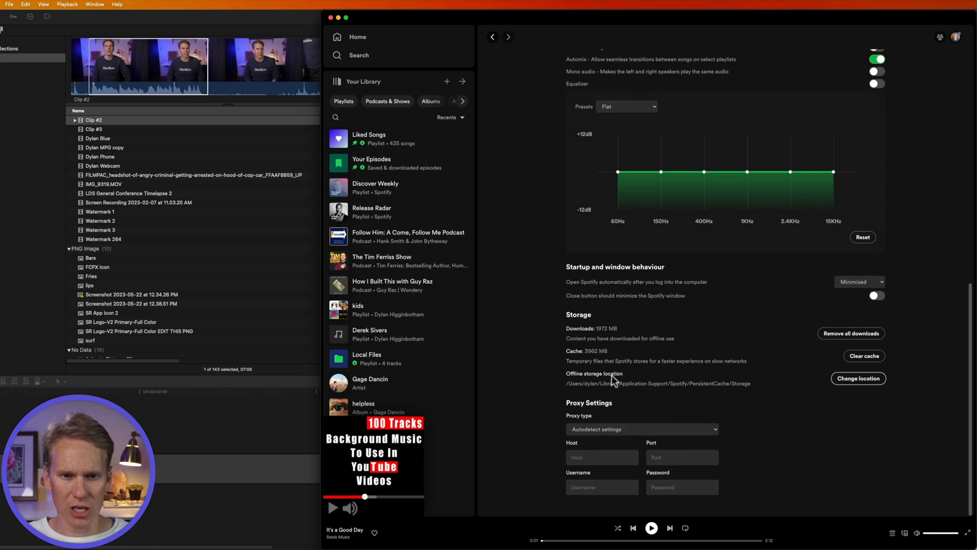
{"action": "left_click", "coordinate": [867, 380]}
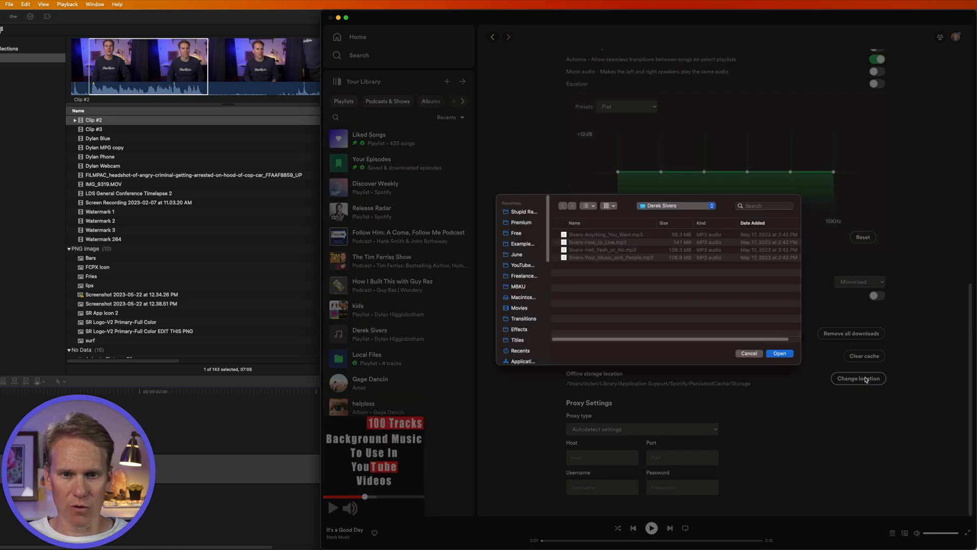
{"action": "left_click", "coordinate": [745, 353]}
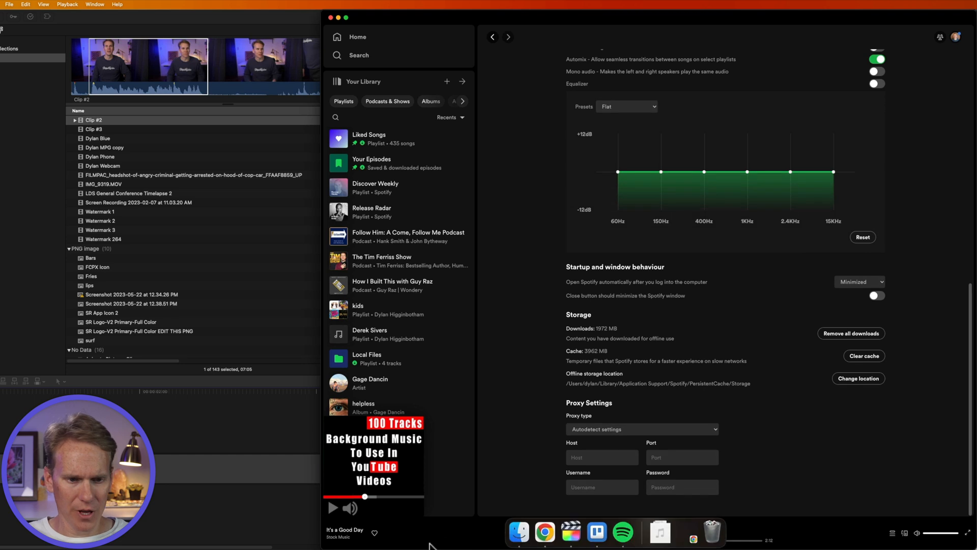
{"action": "left_click", "coordinate": [513, 531]}
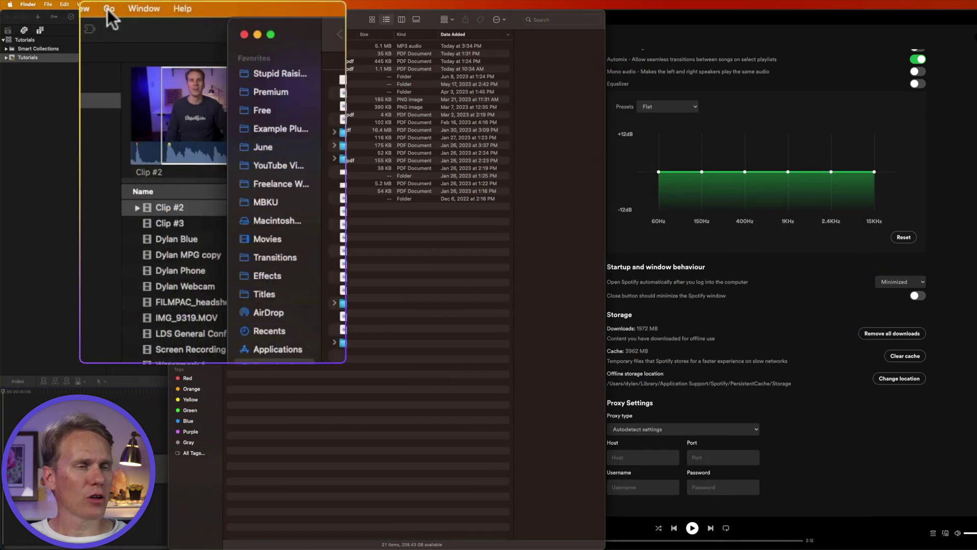
Step: Navigate Finder into Library > Application Support > Spotify > PersistentCache > Storage
{"action": "left_click", "coordinate": [108, 10]}
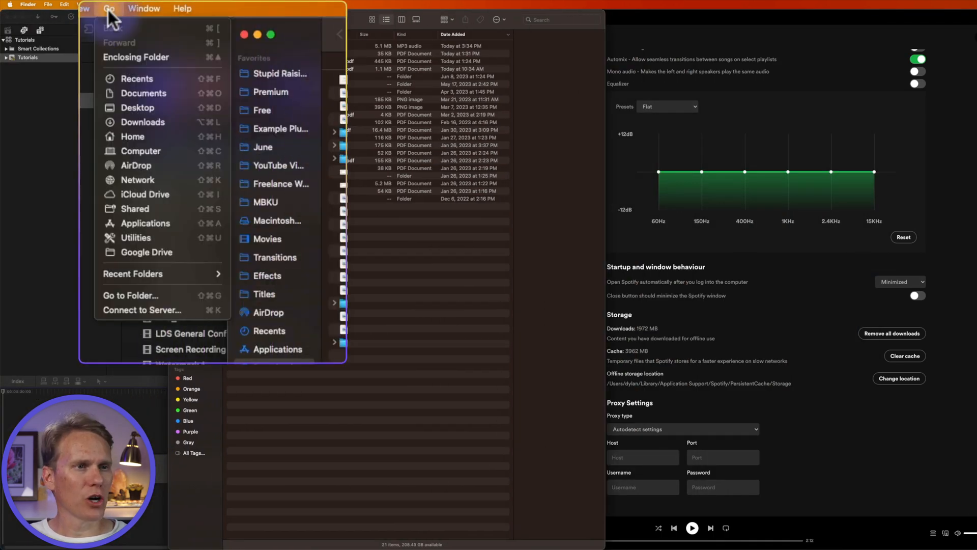
{"action": "key", "text": "alt"}
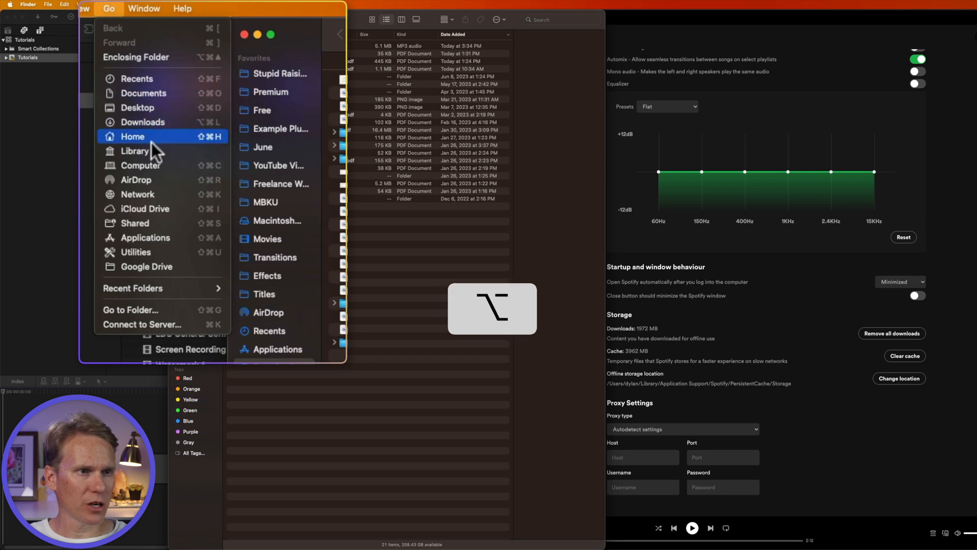
{"action": "left_click", "coordinate": [153, 150]}
{"action": "left_click", "coordinate": [293, 125]}
{"action": "double_click", "coordinate": [293, 125]}
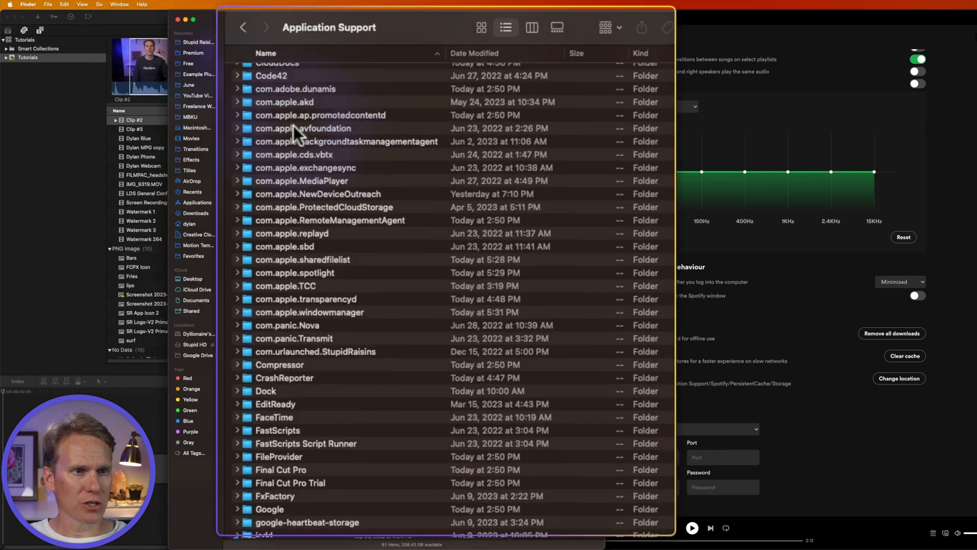
{"action": "left_click", "coordinate": [288, 366]}
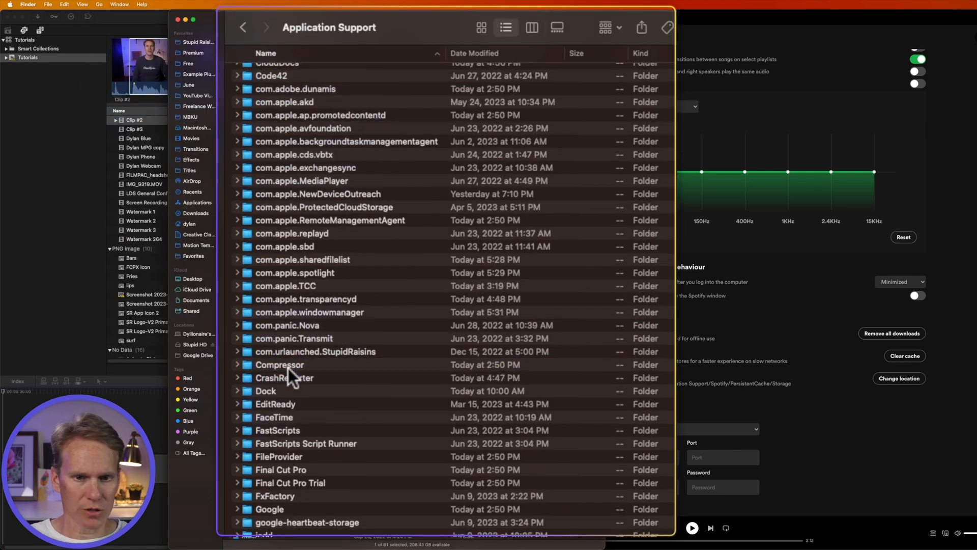
{"action": "scroll", "coordinate": [288, 369], "scroll_direction": "down", "scroll_amount": 10}
{"action": "double_click", "coordinate": [288, 444]}
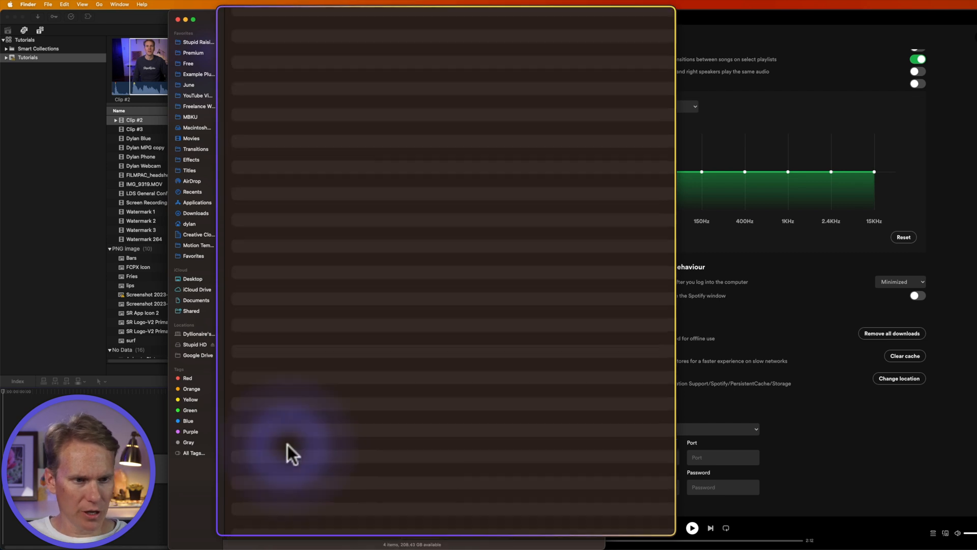
{"action": "double_click", "coordinate": [323, 75]}
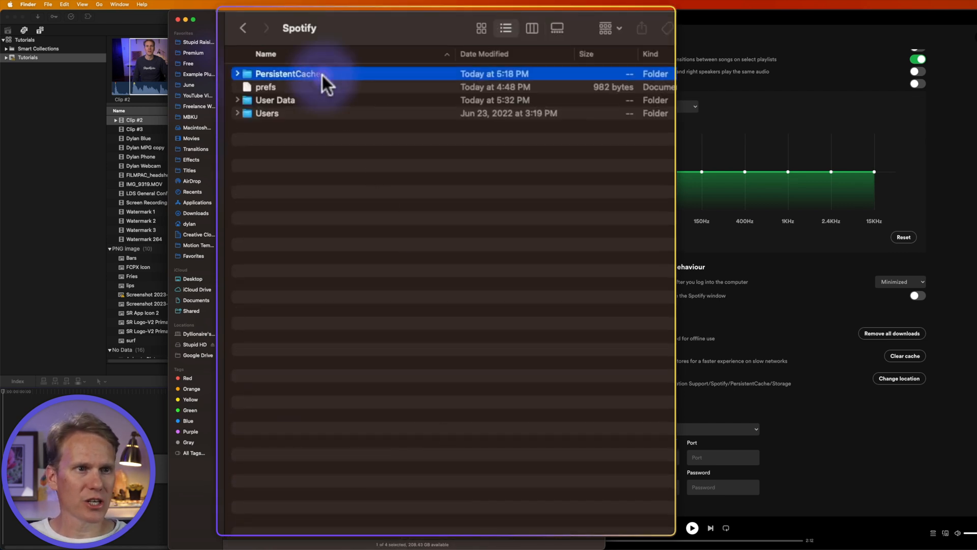
{"action": "double_click", "coordinate": [292, 152]}
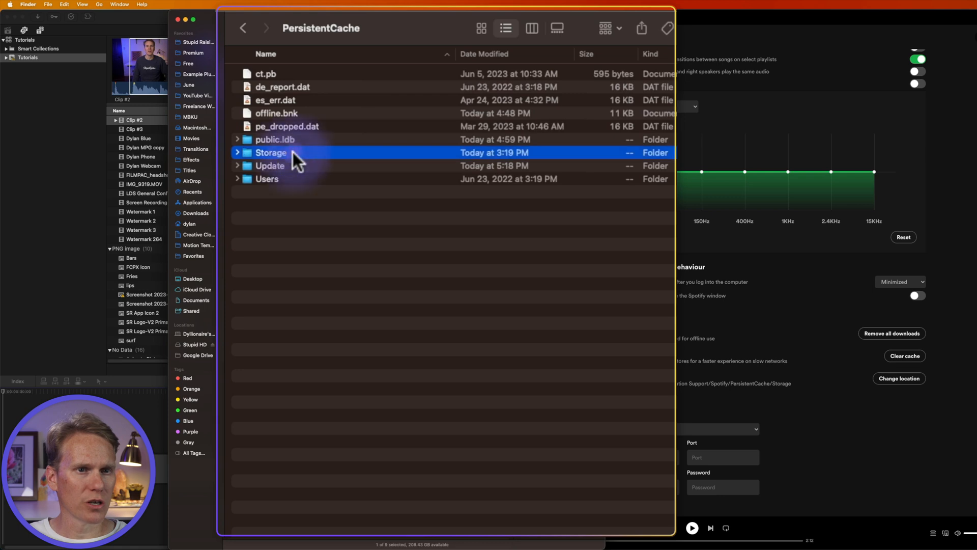
Step: Sort the Storage cache by Date Modified, expand folders 57 and ba, and select the 4.3 MB cached file
{"action": "left_click", "coordinate": [238, 209]}
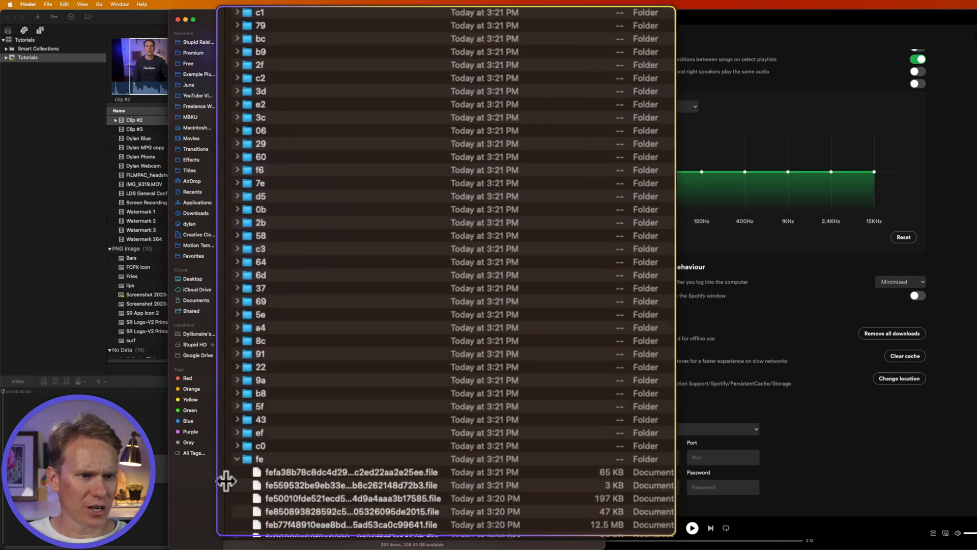
{"action": "left_click", "coordinate": [236, 459]}
{"action": "scroll", "coordinate": [382, 305], "scroll_direction": "up", "scroll_amount": 15}
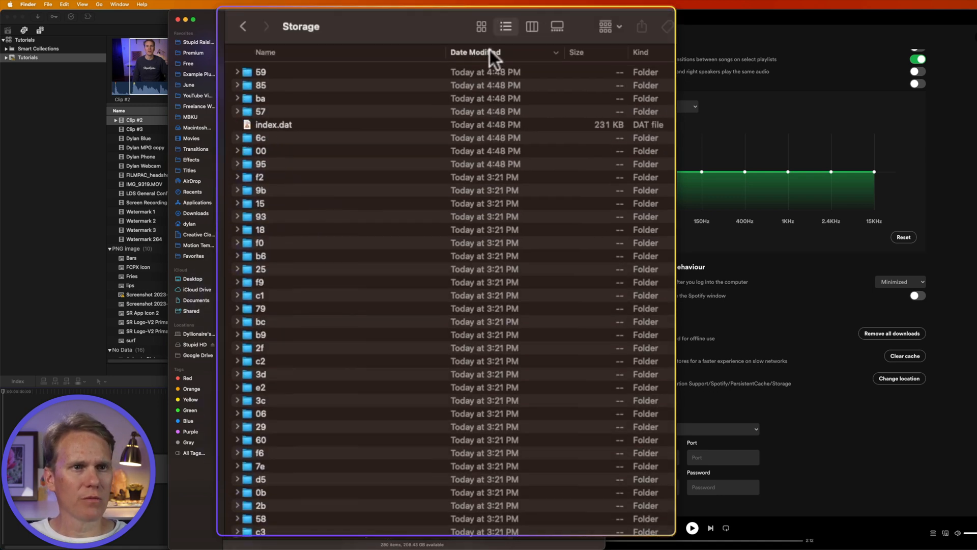
{"action": "left_click", "coordinate": [489, 49]}
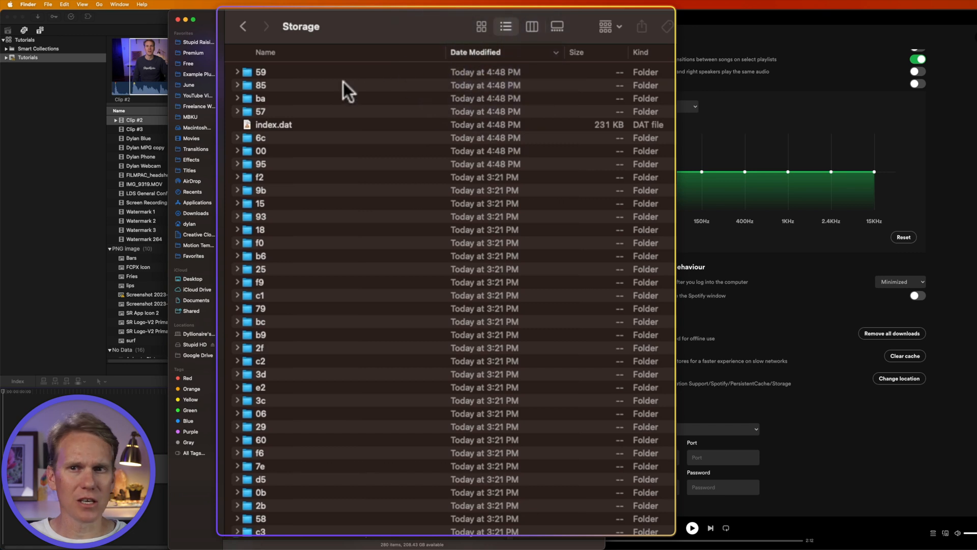
{"action": "left_click", "coordinate": [236, 112]}
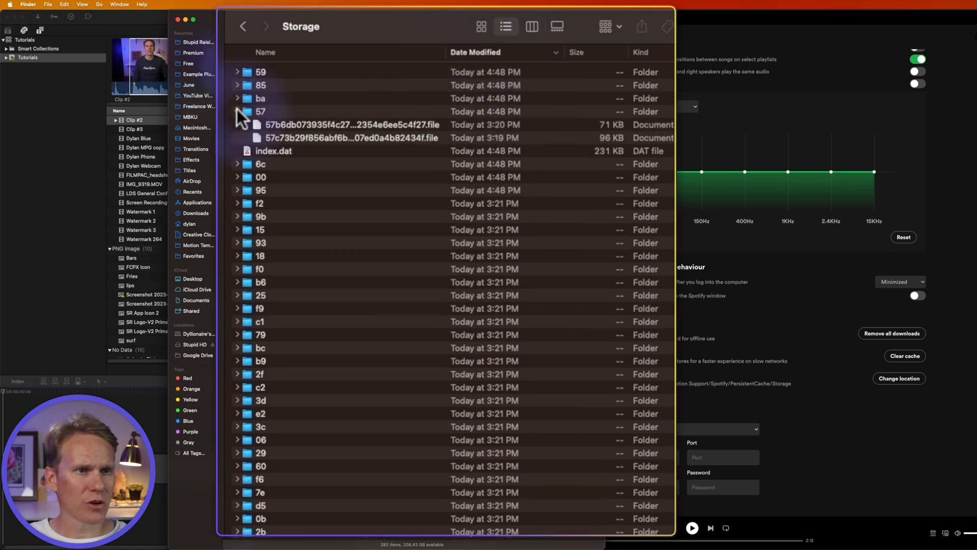
{"action": "left_click", "coordinate": [238, 99]}
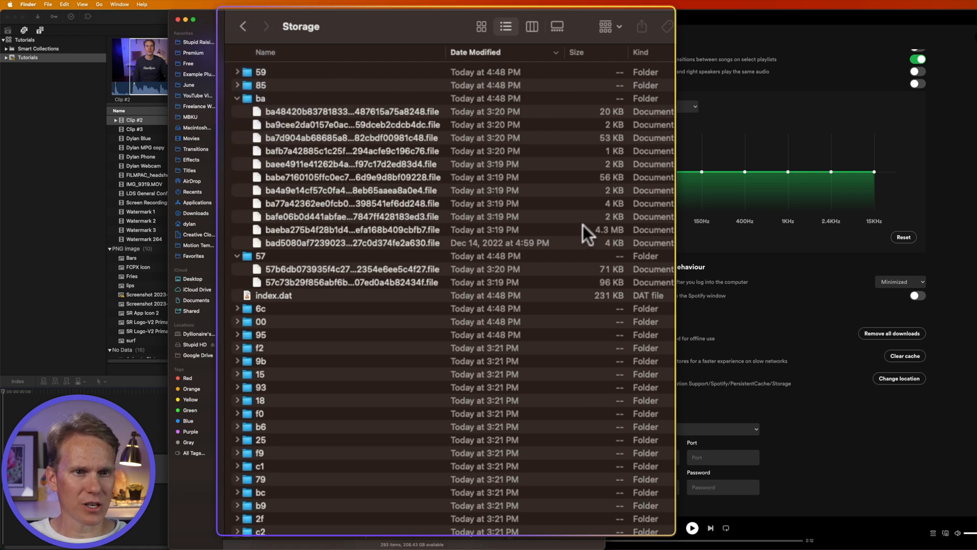
{"action": "left_click", "coordinate": [411, 230]}
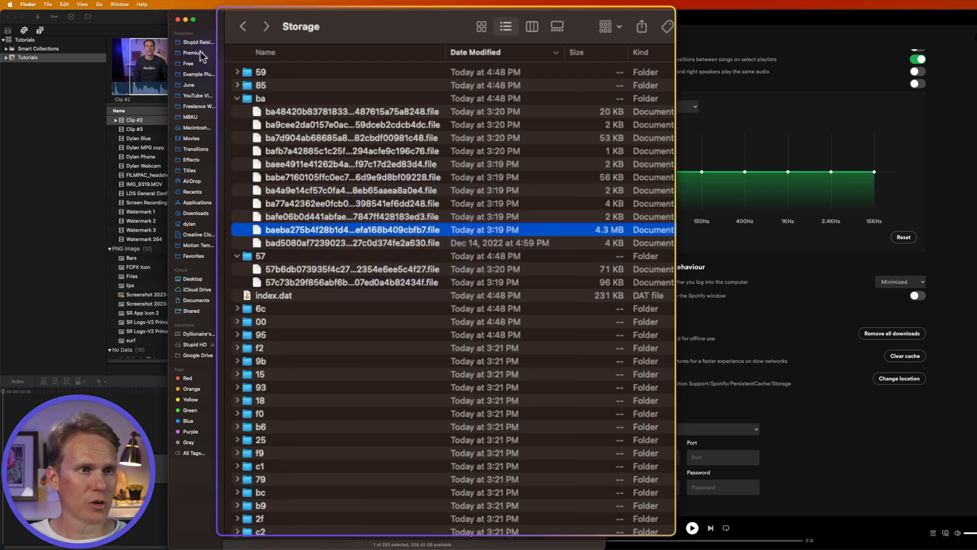
Step: Paste a copy of the cached file into the Spotify folder and rename its extension to .mp3
{"action": "left_click", "coordinate": [190, 193]}
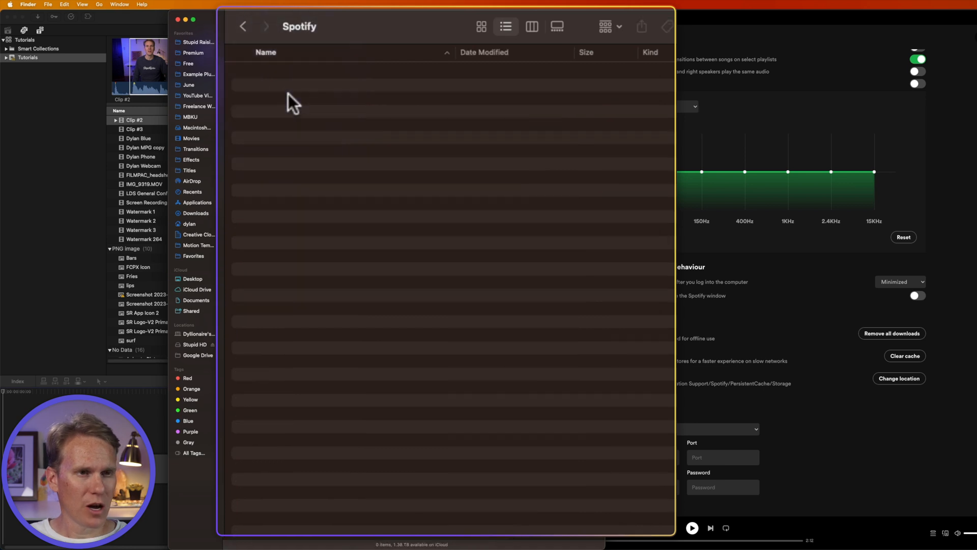
{"action": "key", "text": "super+v"}
{"action": "left_click", "coordinate": [435, 75]}
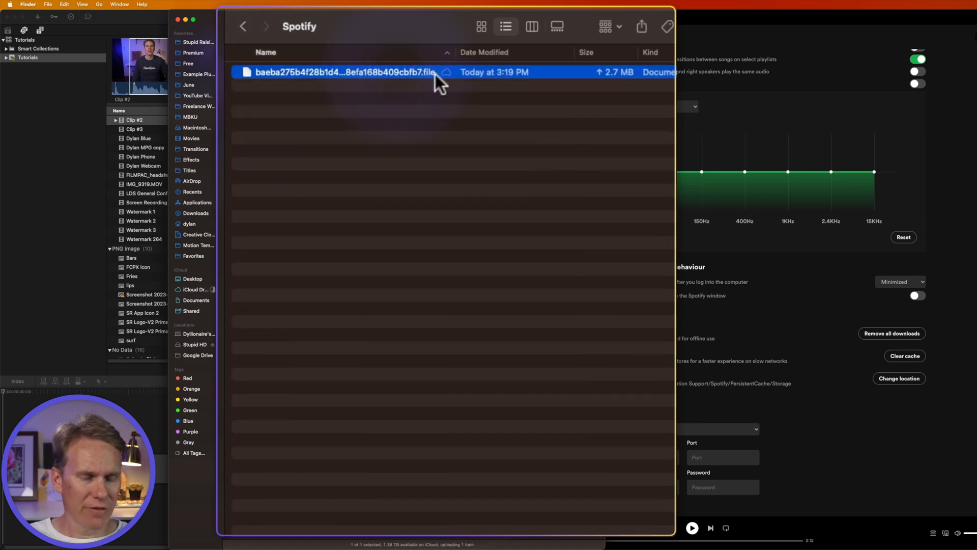
{"action": "key", "text": "Return"}
{"action": "key", "text": "Right"}
{"action": "key", "text": "BackSpace"}
{"action": "key", "text": "BackSpace"}
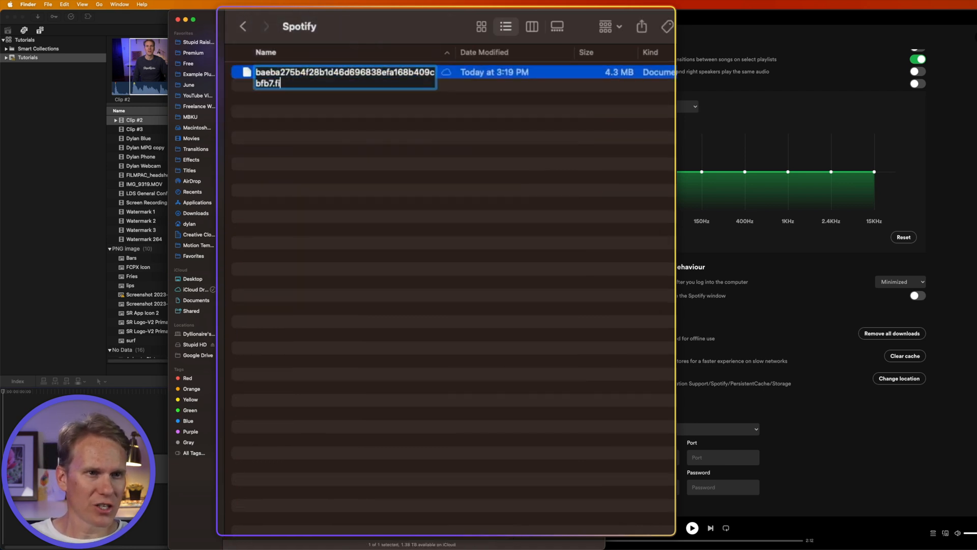
{"action": "type", "text": "3"}
{"action": "key", "text": "Return"}
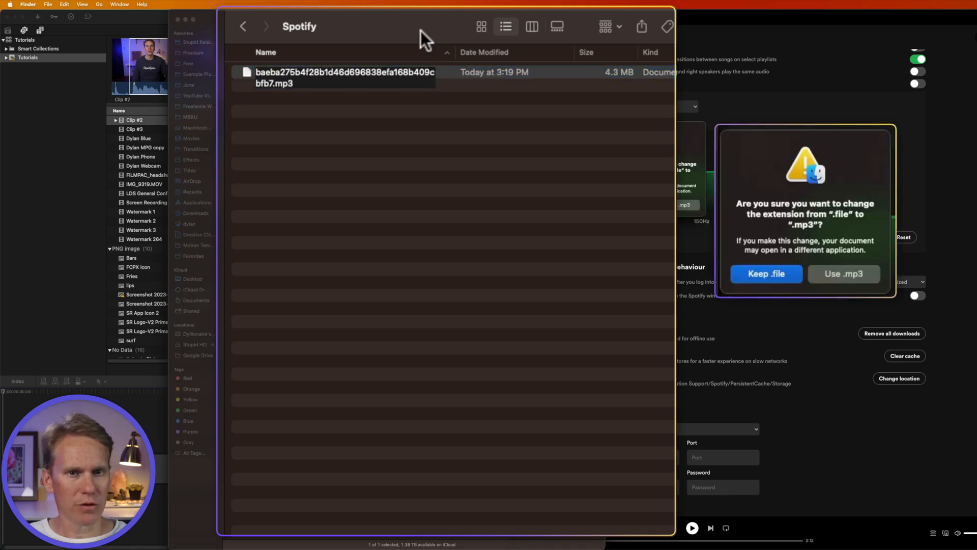
{"action": "left_click", "coordinate": [846, 274]}
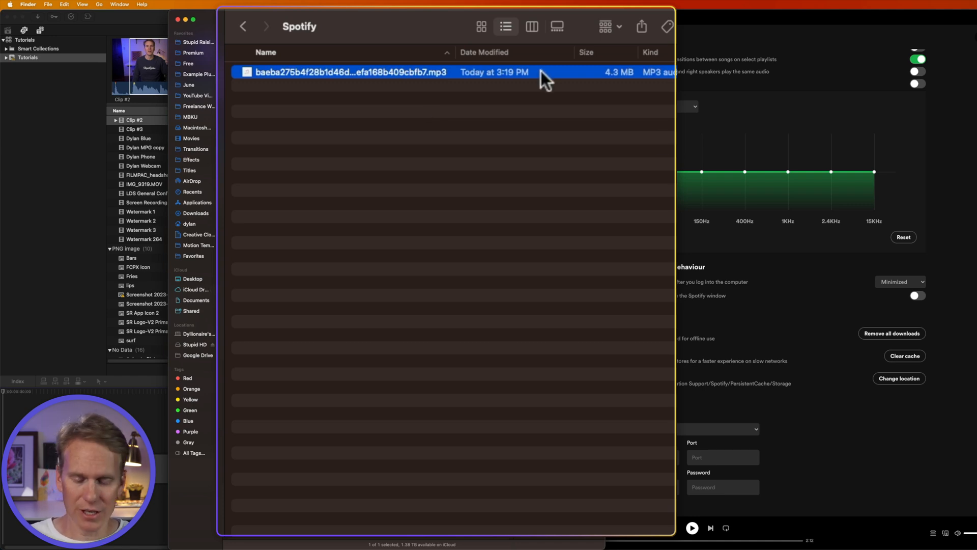
Step: Change the file's extension to .wav and preview it with Quick Look
{"action": "key", "text": "Return"}
{"action": "type", "text": "wav"}
{"action": "key", "text": "Return"}
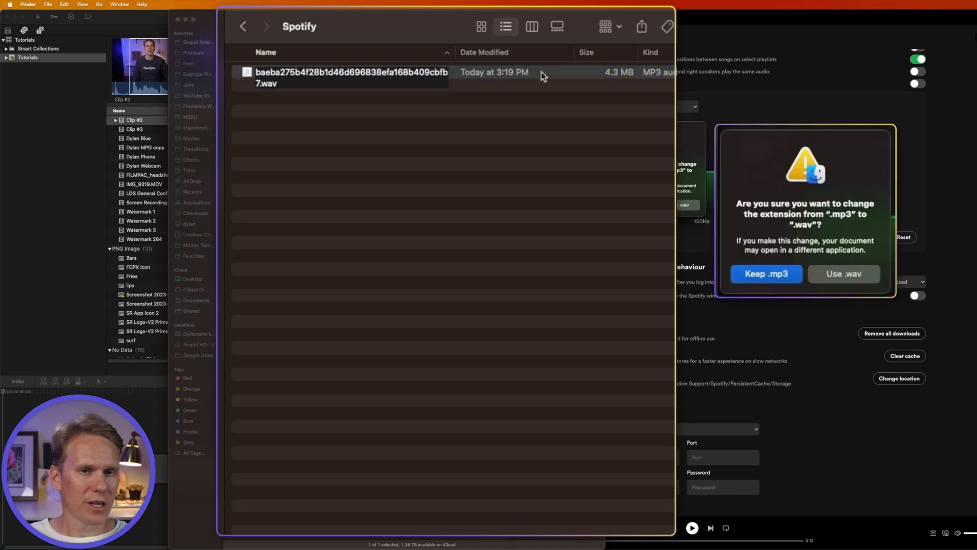
{"action": "left_click", "coordinate": [856, 277]}
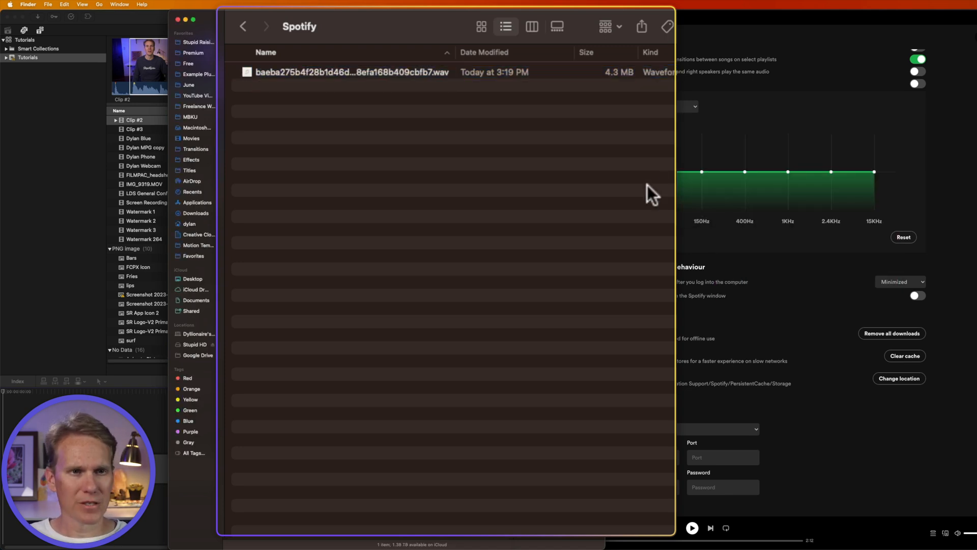
{"action": "left_click", "coordinate": [391, 77]}
{"action": "key", "text": "space"}
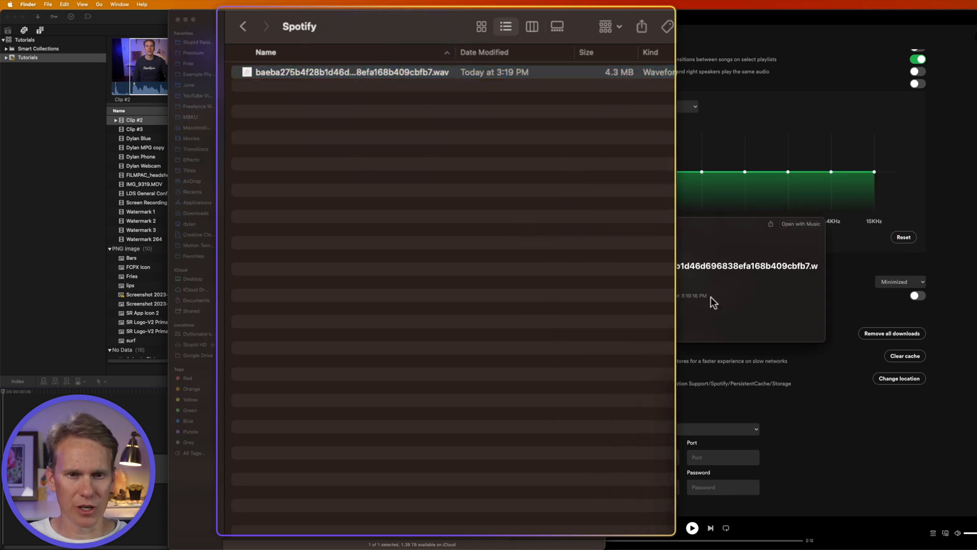
{"action": "key", "text": "space"}
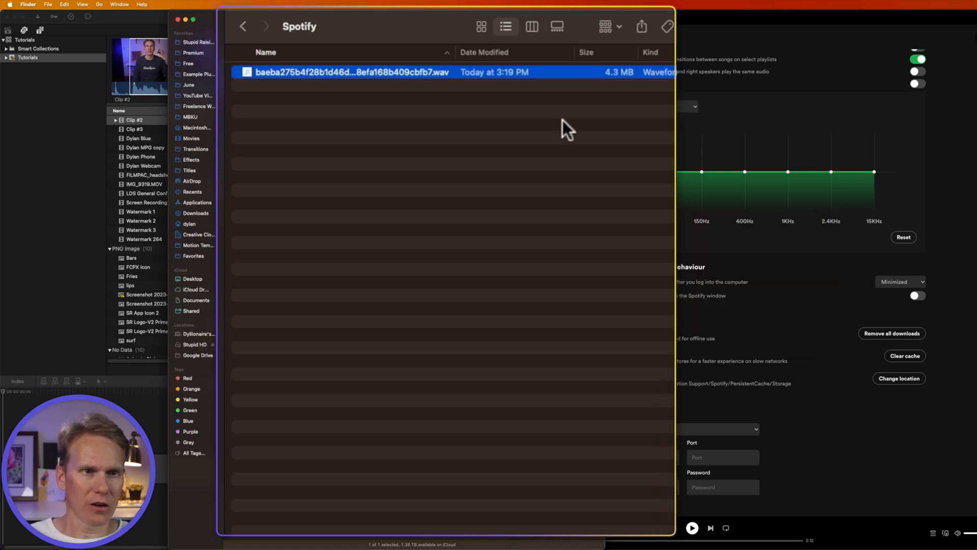
Step: Rename the file to end in .aac, then bring the TuneCable article window forward
{"action": "key", "text": "Return"}
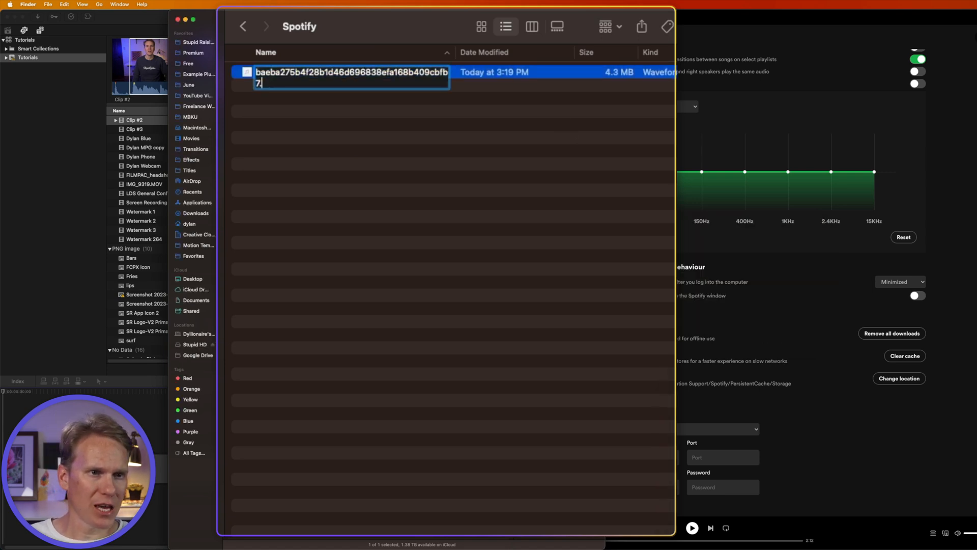
{"action": "type", "text": "c"}
{"action": "key", "text": "Return"}
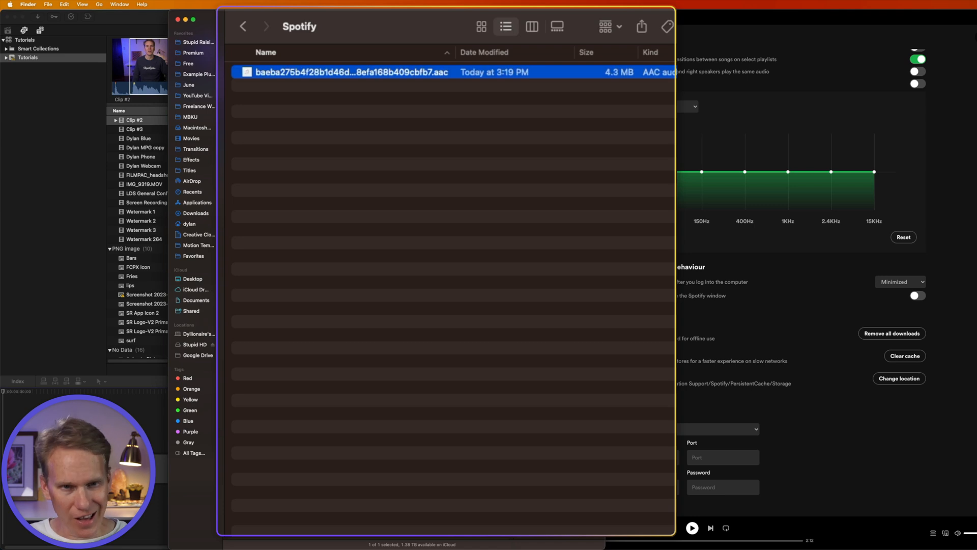
{"action": "left_click", "coordinate": [592, 145]}
{"action": "key", "text": "Down"}
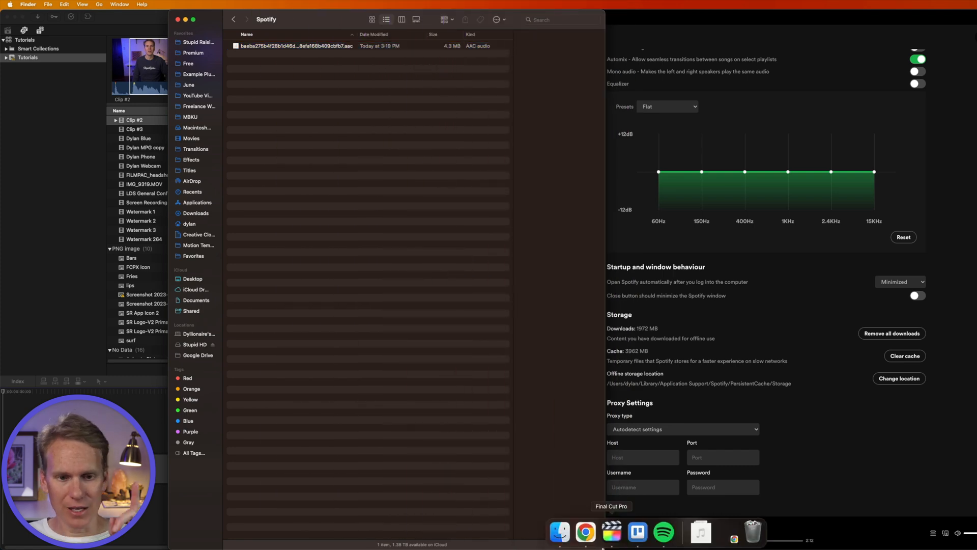
{"action": "left_click", "coordinate": [601, 547]}
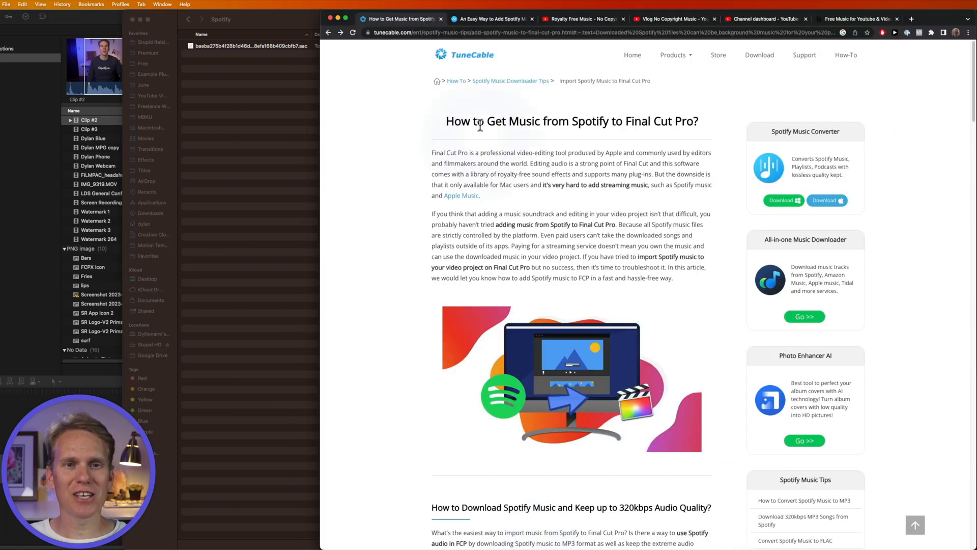
Step: Read the TuneCable article, highlighting the passages on owning streamed music and supported output formats
{"action": "left_click", "coordinate": [442, 120]}
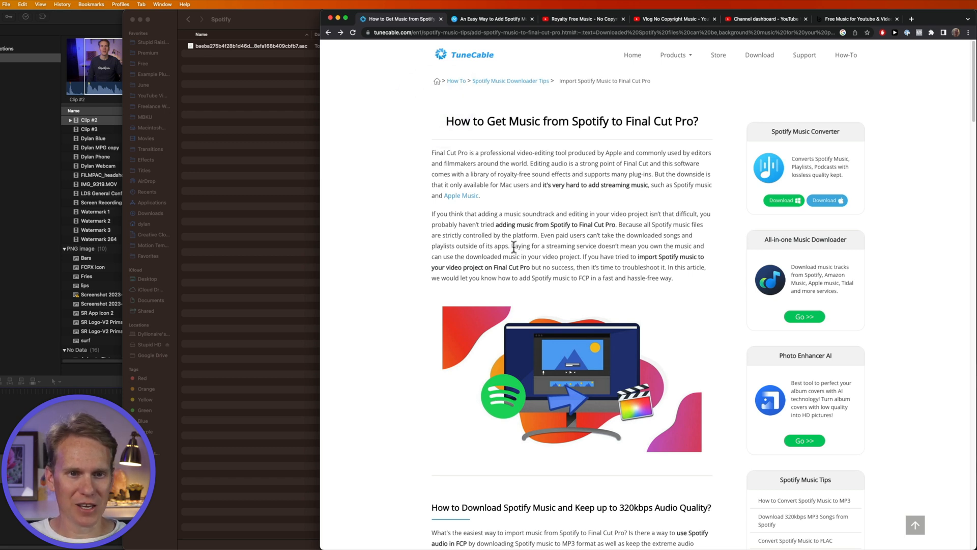
{"action": "left_click_drag", "start_coordinate": [510, 247], "coordinate": [581, 257]}
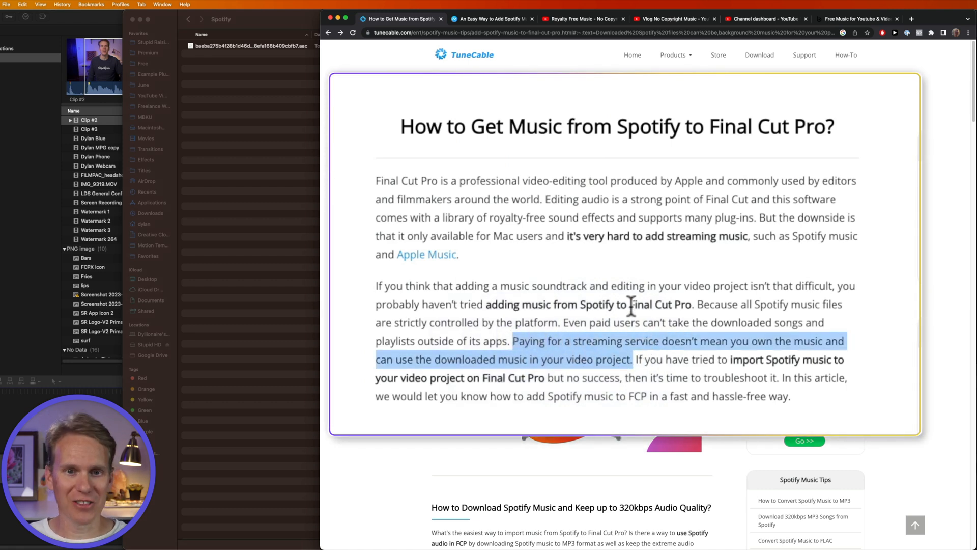
{"action": "scroll", "coordinate": [645, 343], "scroll_direction": "down", "scroll_amount": 5}
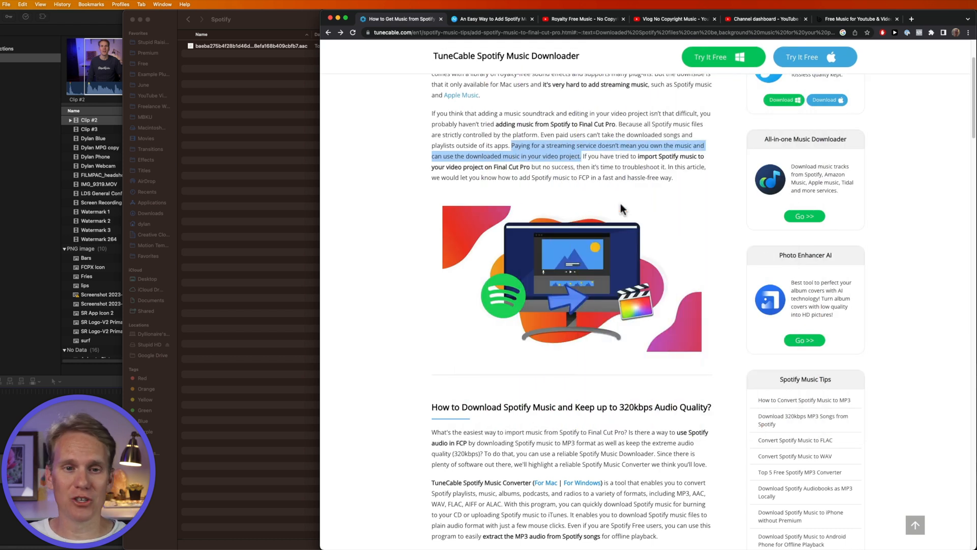
{"action": "scroll", "coordinate": [633, 204], "scroll_direction": "down", "scroll_amount": 5}
{"action": "scroll", "coordinate": [633, 205], "scroll_direction": "down", "scroll_amount": 4}
{"action": "scroll", "coordinate": [634, 206], "scroll_direction": "down", "scroll_amount": 2}
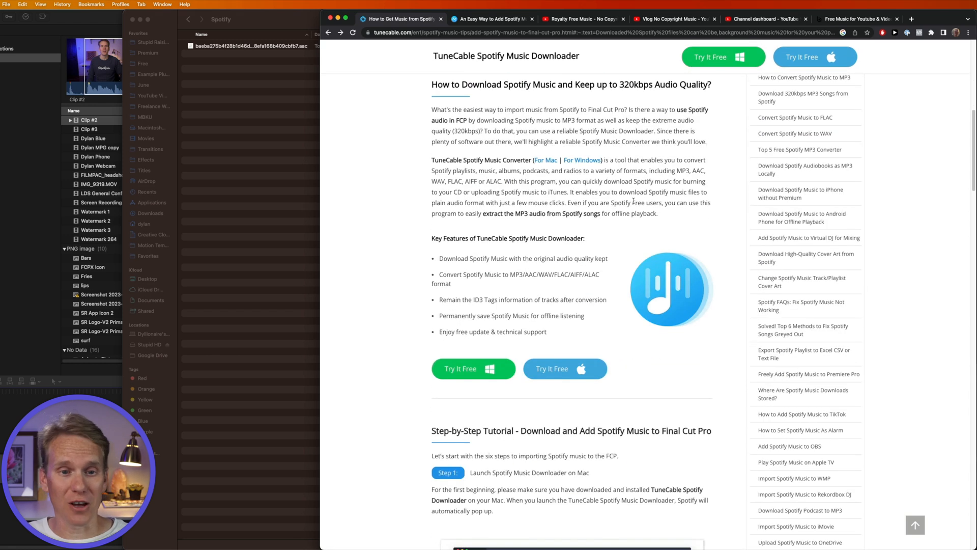
{"action": "scroll", "coordinate": [633, 202], "scroll_direction": "down", "scroll_amount": 2}
{"action": "scroll", "coordinate": [633, 201], "scroll_direction": "down", "scroll_amount": 2}
{"action": "scroll", "coordinate": [633, 202], "scroll_direction": "down", "scroll_amount": 2}
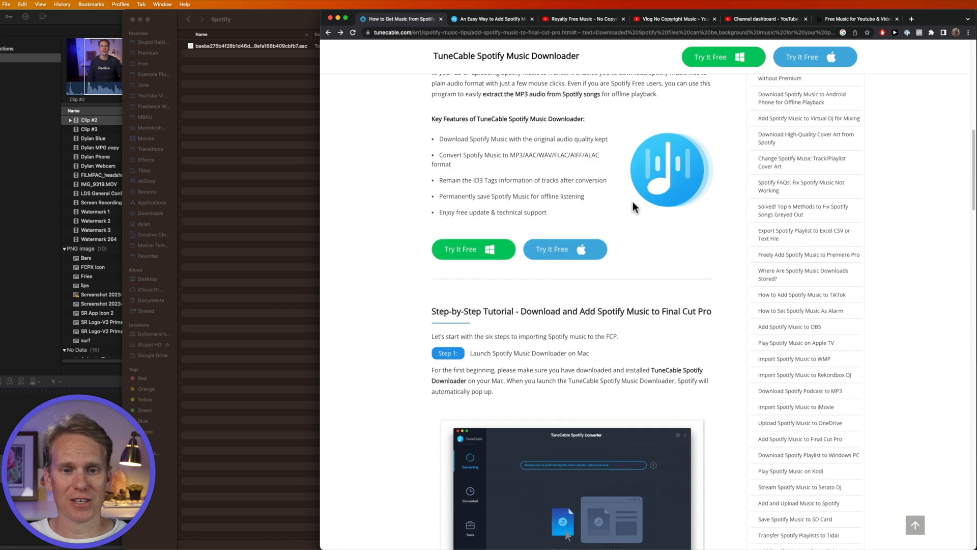
{"action": "scroll", "coordinate": [633, 202], "scroll_direction": "down", "scroll_amount": 2}
{"action": "scroll", "coordinate": [652, 293], "scroll_direction": "down", "scroll_amount": 3}
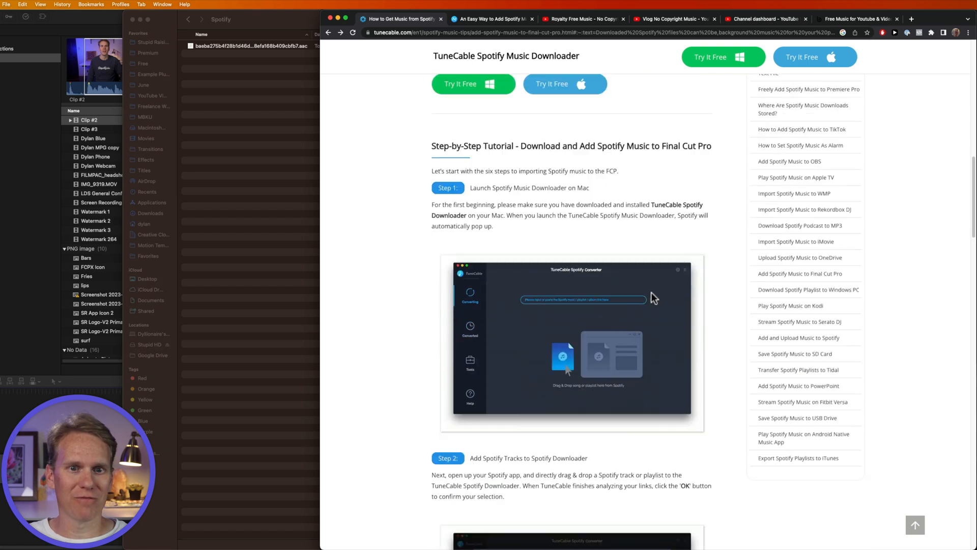
{"action": "scroll", "coordinate": [651, 292], "scroll_direction": "down", "scroll_amount": 1}
{"action": "scroll", "coordinate": [631, 256], "scroll_direction": "down", "scroll_amount": 5}
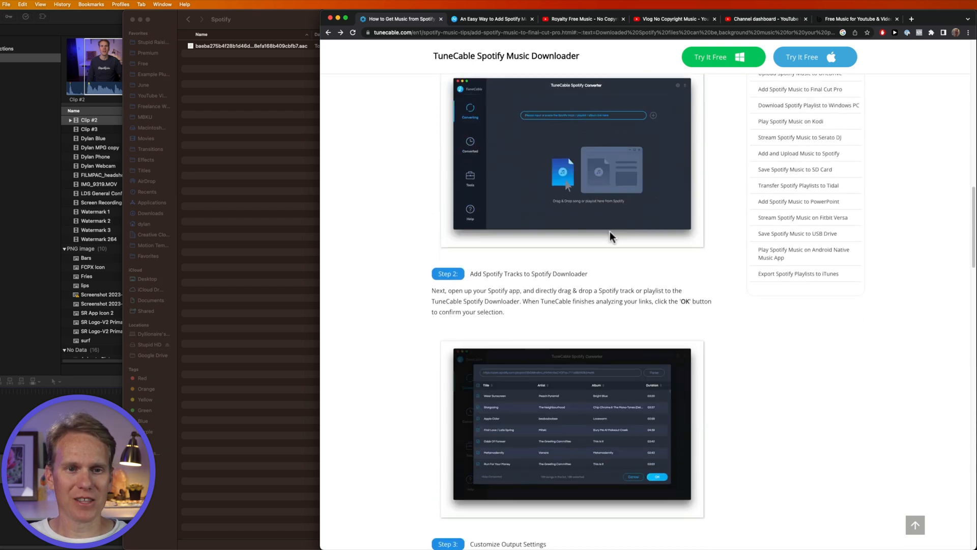
{"action": "scroll", "coordinate": [610, 231], "scroll_direction": "down", "scroll_amount": 5}
{"action": "scroll", "coordinate": [610, 241], "scroll_direction": "down", "scroll_amount": 3}
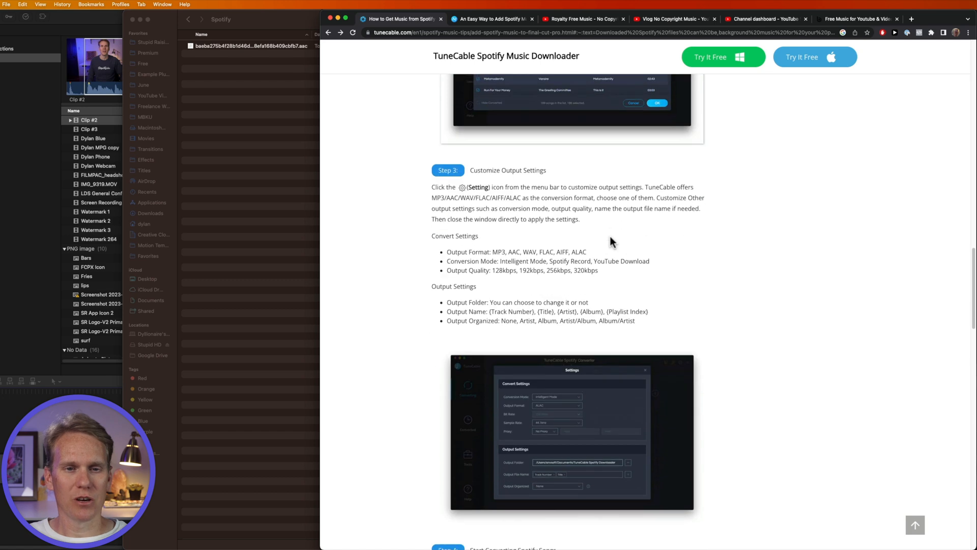
{"action": "scroll", "coordinate": [610, 242], "scroll_direction": "down", "scroll_amount": 1}
{"action": "scroll", "coordinate": [610, 242], "scroll_direction": "down", "scroll_amount": 1}
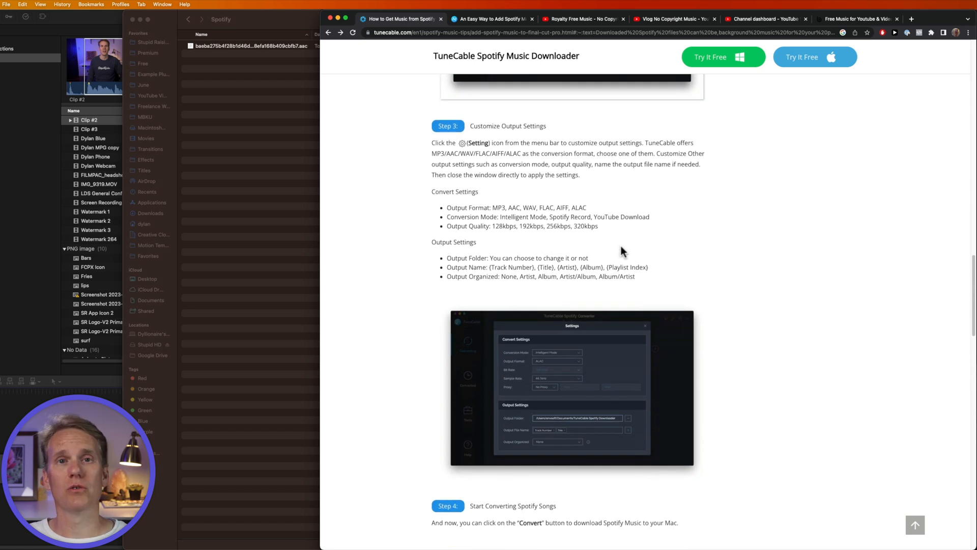
{"action": "left_click_drag", "start_coordinate": [493, 208], "coordinate": [585, 207]}
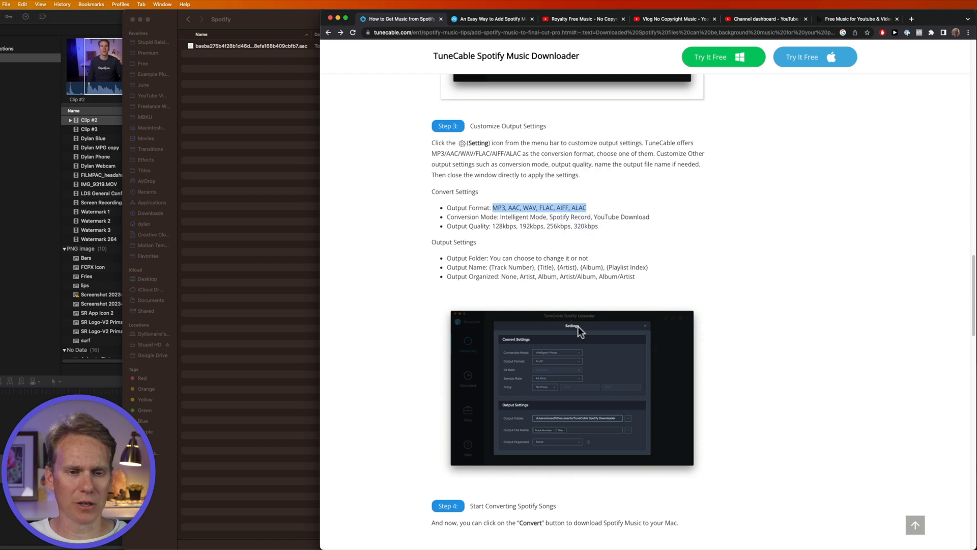
{"action": "scroll", "coordinate": [578, 326], "scroll_direction": "up", "scroll_amount": 15}
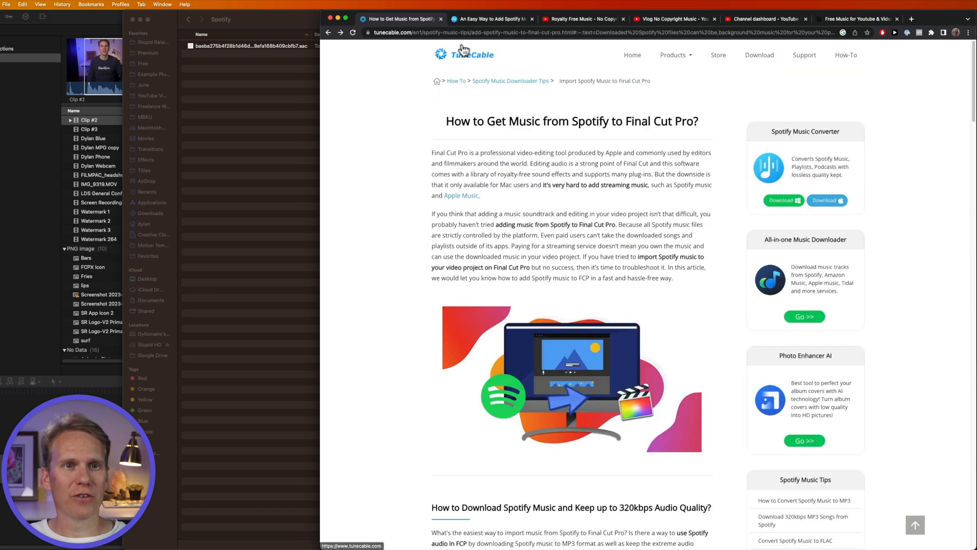
{"action": "left_click", "coordinate": [473, 21]}
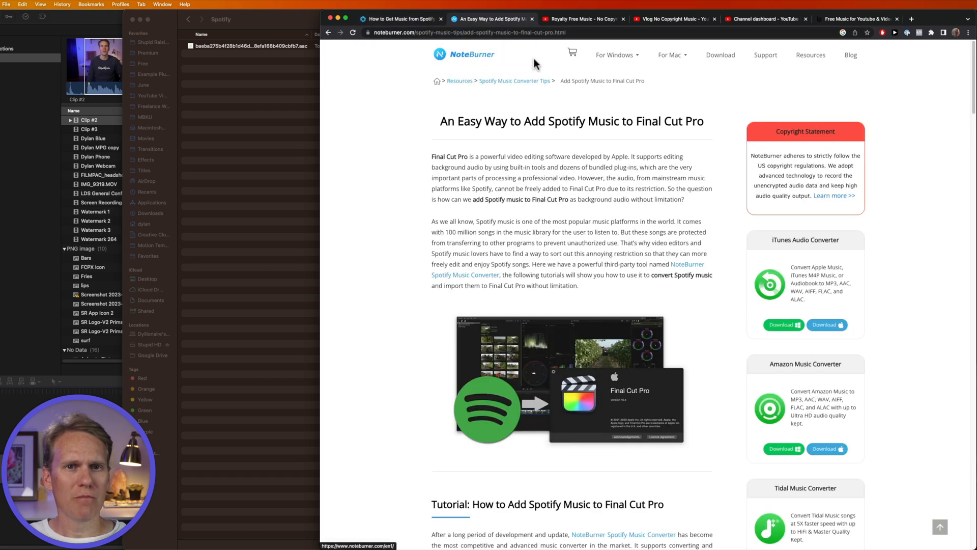
{"action": "left_click", "coordinate": [426, 17]}
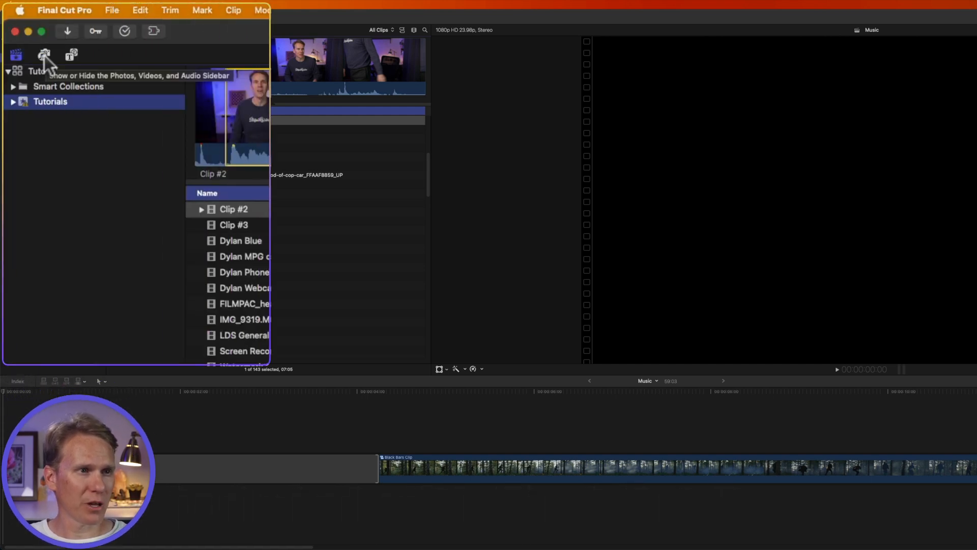
Step: Show the built-in Sound Effects library and filter it to Theme Music, then to Jingles
{"action": "left_click", "coordinate": [44, 56]}
{"action": "left_click", "coordinate": [56, 118]}
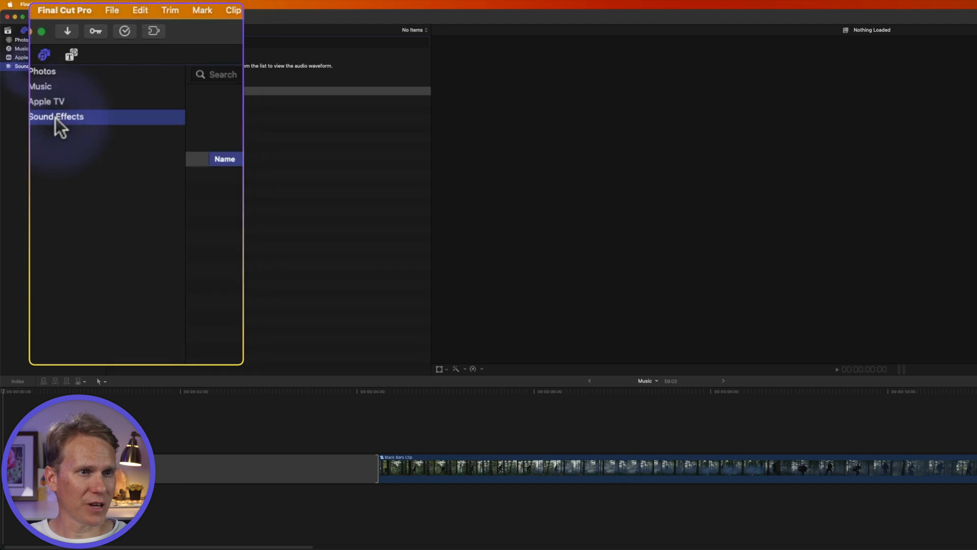
{"action": "left_click", "coordinate": [405, 23]}
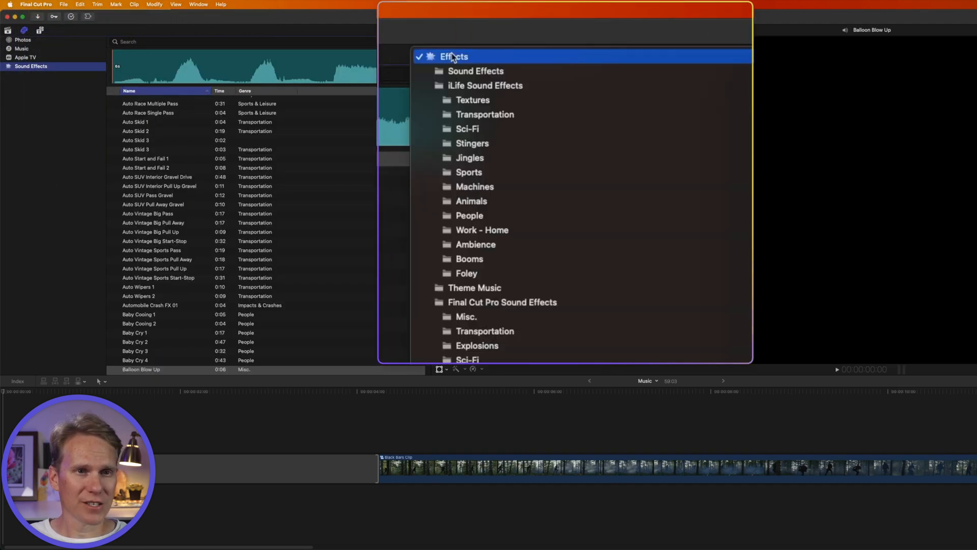
{"action": "left_click", "coordinate": [486, 286]}
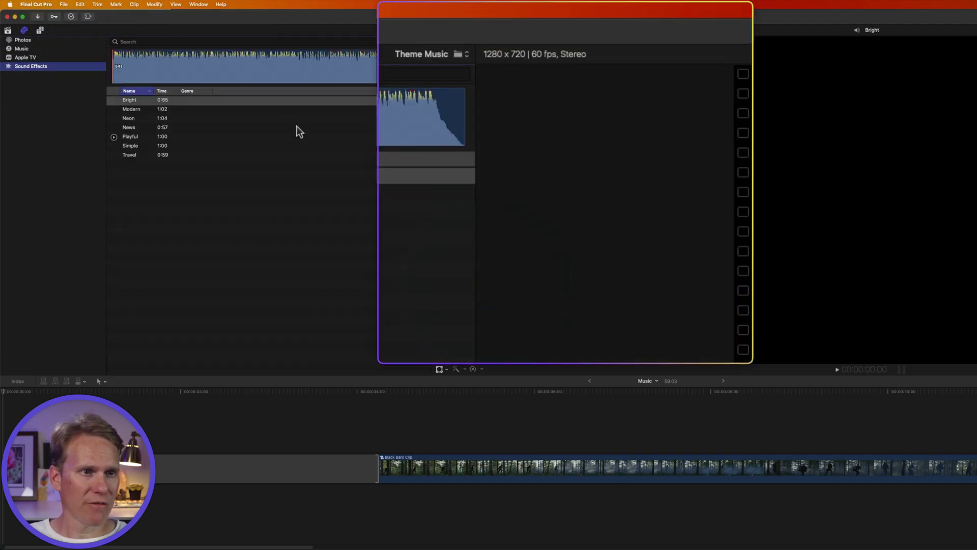
{"action": "left_click", "coordinate": [464, 53]}
{"action": "scroll", "coordinate": [459, 116], "scroll_direction": "up", "scroll_amount": 5}
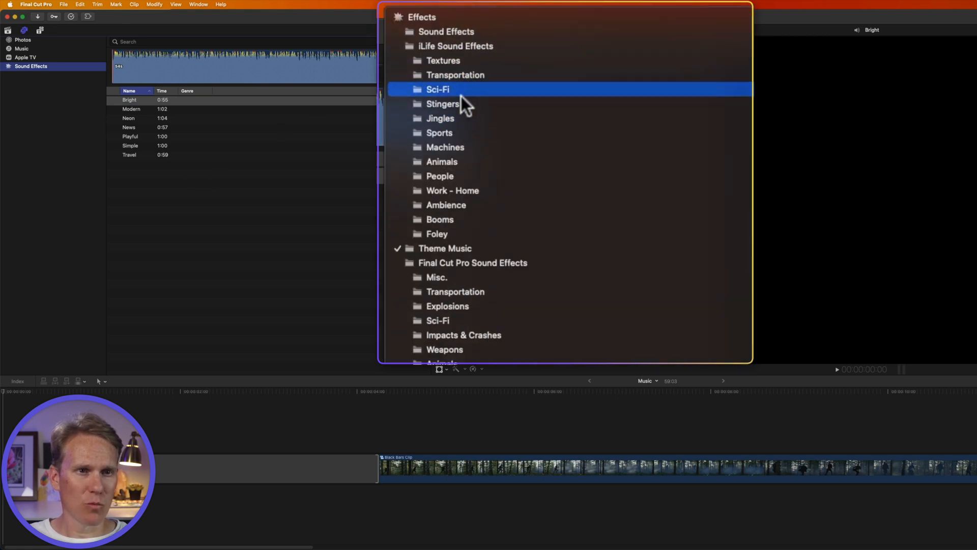
{"action": "left_click", "coordinate": [459, 117]}
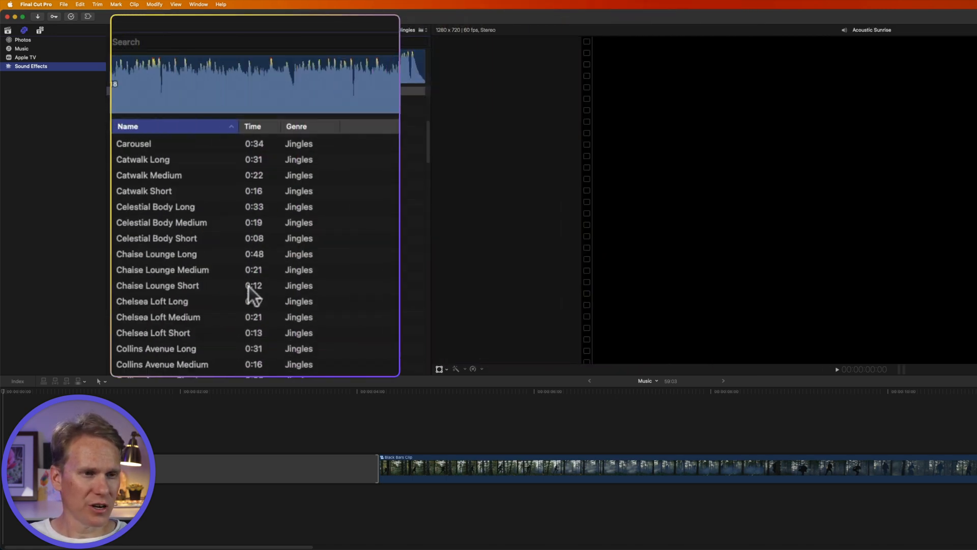
{"action": "scroll", "coordinate": [248, 287], "scroll_direction": "down", "scroll_amount": 5}
{"action": "scroll", "coordinate": [245, 291], "scroll_direction": "down", "scroll_amount": 5}
{"action": "scroll", "coordinate": [241, 295], "scroll_direction": "down", "scroll_amount": 5}
{"action": "scroll", "coordinate": [239, 295], "scroll_direction": "down", "scroll_amount": 5}
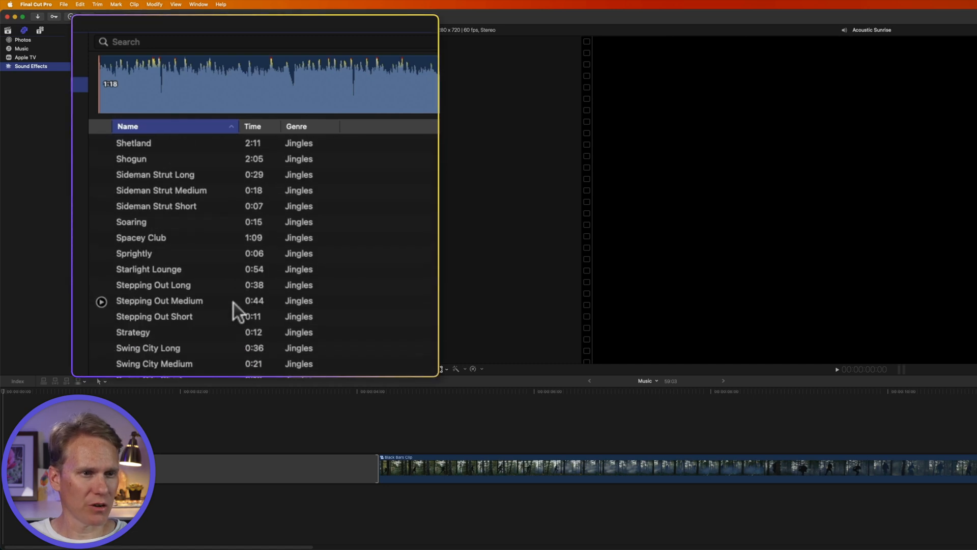
{"action": "scroll", "coordinate": [234, 303], "scroll_direction": "down", "scroll_amount": 5}
Step: Preview the Undercover jingle, mark a section of it, and start a name search for 'tour'
{"action": "left_click", "coordinate": [150, 244]}
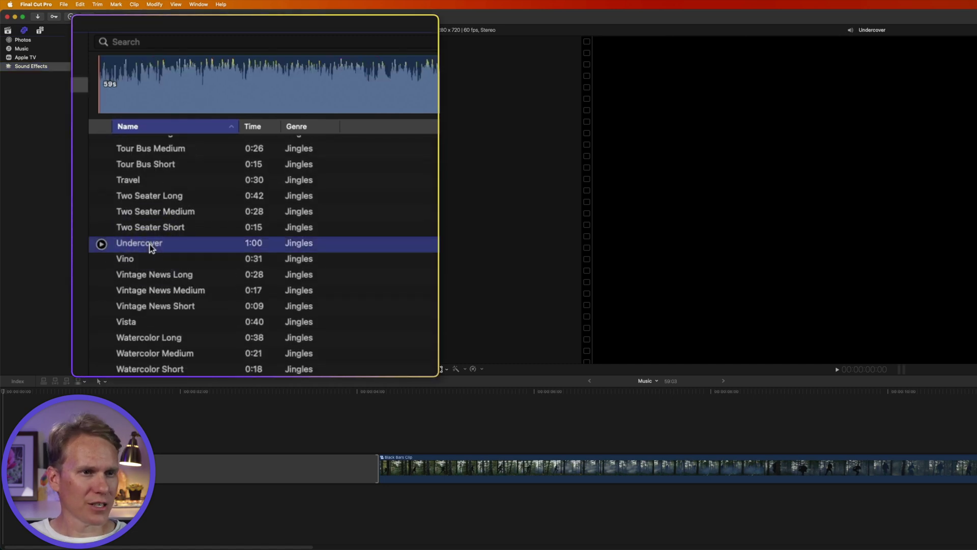
{"action": "left_click", "coordinate": [101, 244]}
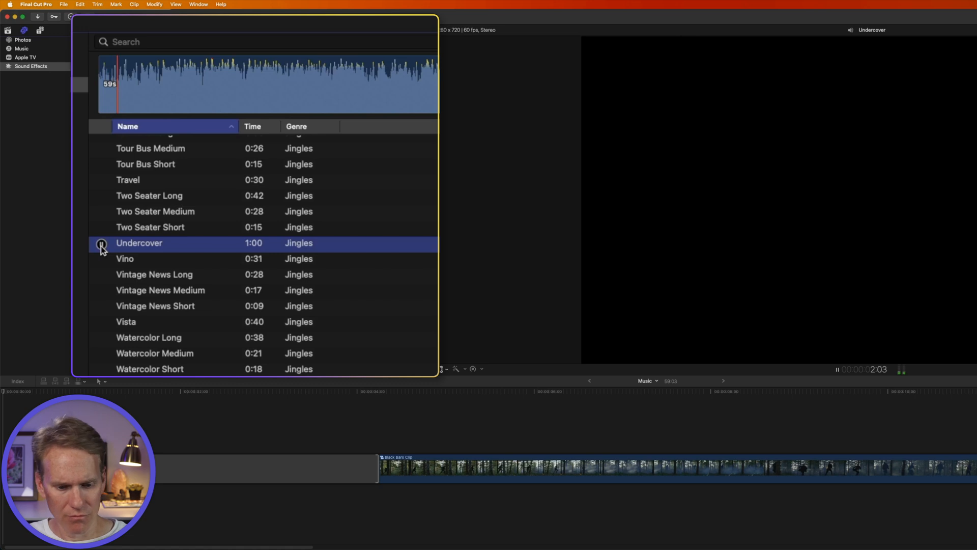
{"action": "left_click", "coordinate": [157, 88]}
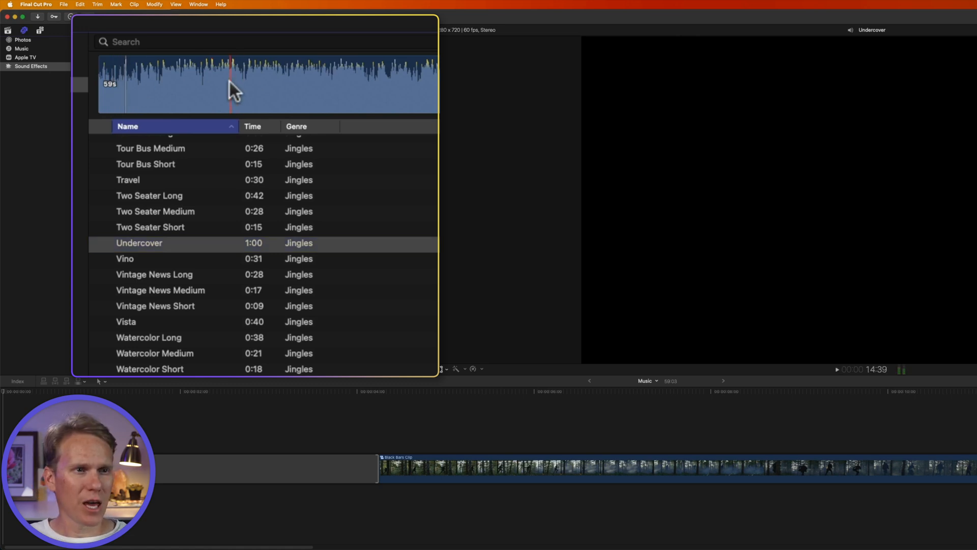
{"action": "left_click_drag", "start_coordinate": [233, 91], "coordinate": [401, 86]}
{"action": "left_click", "coordinate": [197, 42]}
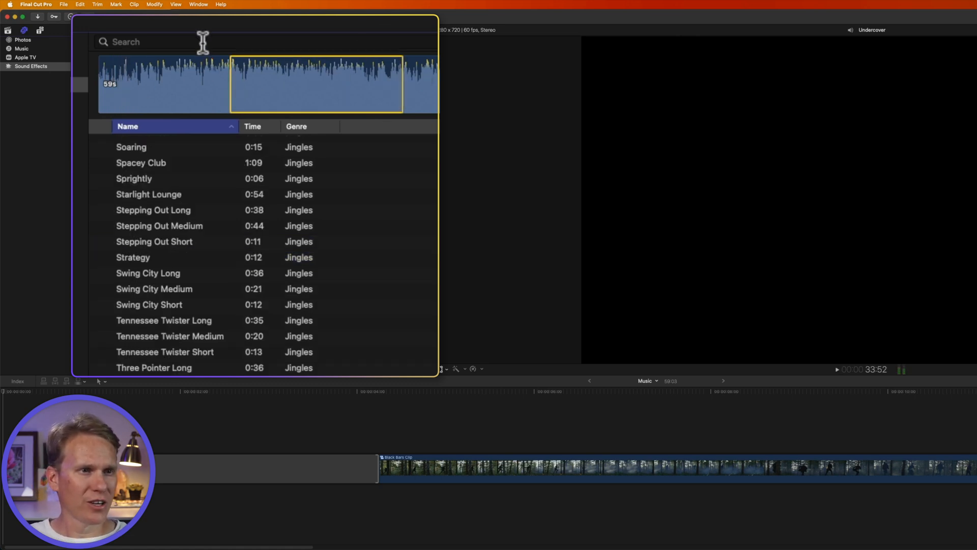
{"action": "type", "text": "tour"}
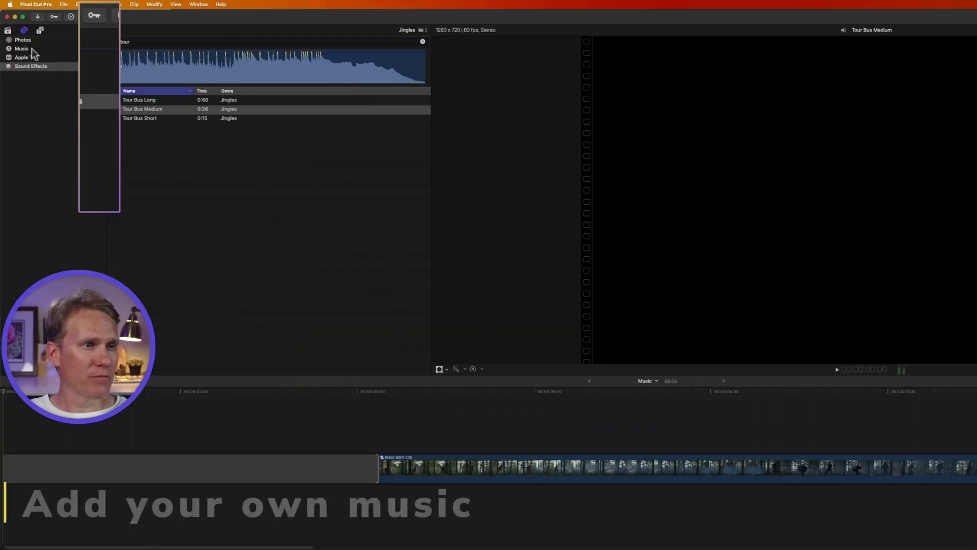
Step: Preview Amen, Brother and Ambling Alp, mark part of Ambling Alp, then preview the Flowbots song Jam
{"action": "left_click", "coordinate": [31, 48]}
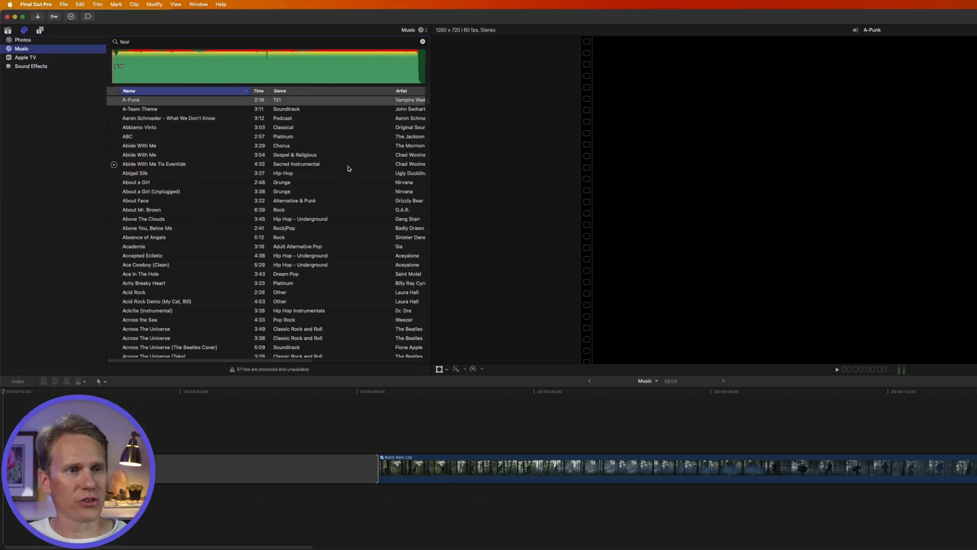
{"action": "scroll", "coordinate": [255, 300], "scroll_direction": "down", "scroll_amount": 5}
{"action": "scroll", "coordinate": [256, 301], "scroll_direction": "down", "scroll_amount": 5}
{"action": "scroll", "coordinate": [241, 313], "scroll_direction": "down", "scroll_amount": 5}
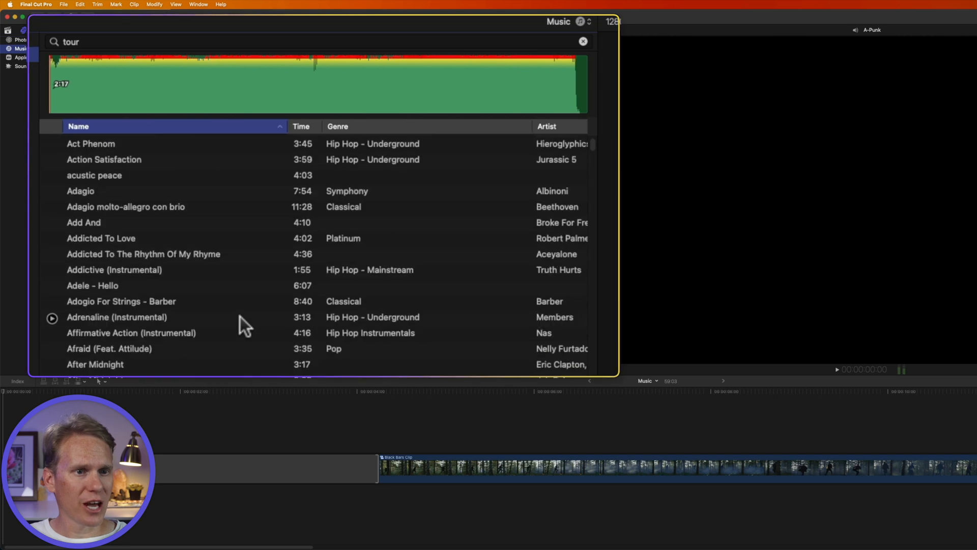
{"action": "scroll", "coordinate": [240, 317], "scroll_direction": "down", "scroll_amount": 4}
{"action": "scroll", "coordinate": [239, 318], "scroll_direction": "down", "scroll_amount": 5}
{"action": "scroll", "coordinate": [239, 318], "scroll_direction": "down", "scroll_amount": 2}
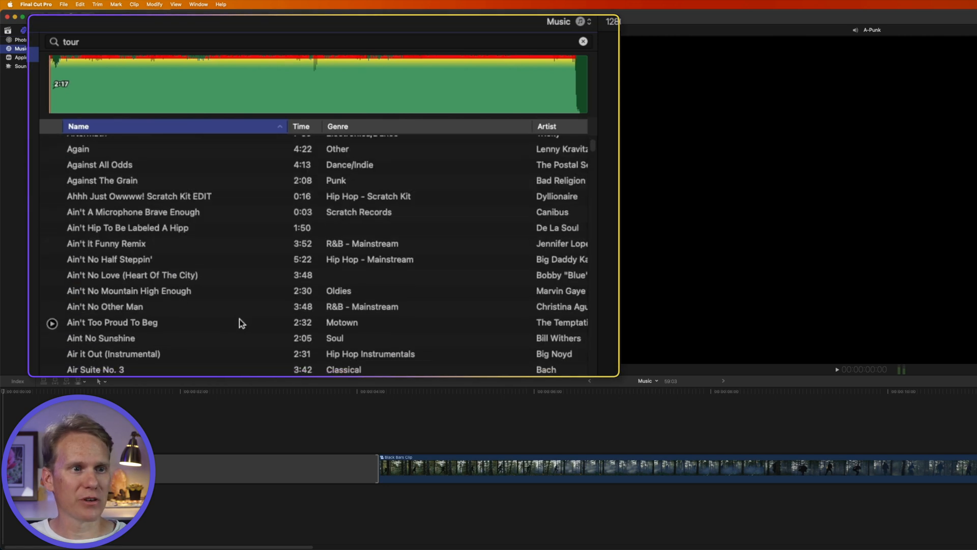
{"action": "scroll", "coordinate": [239, 319], "scroll_direction": "down", "scroll_amount": 5}
{"action": "scroll", "coordinate": [239, 318], "scroll_direction": "down", "scroll_amount": 4}
{"action": "scroll", "coordinate": [238, 319], "scroll_direction": "down", "scroll_amount": 3}
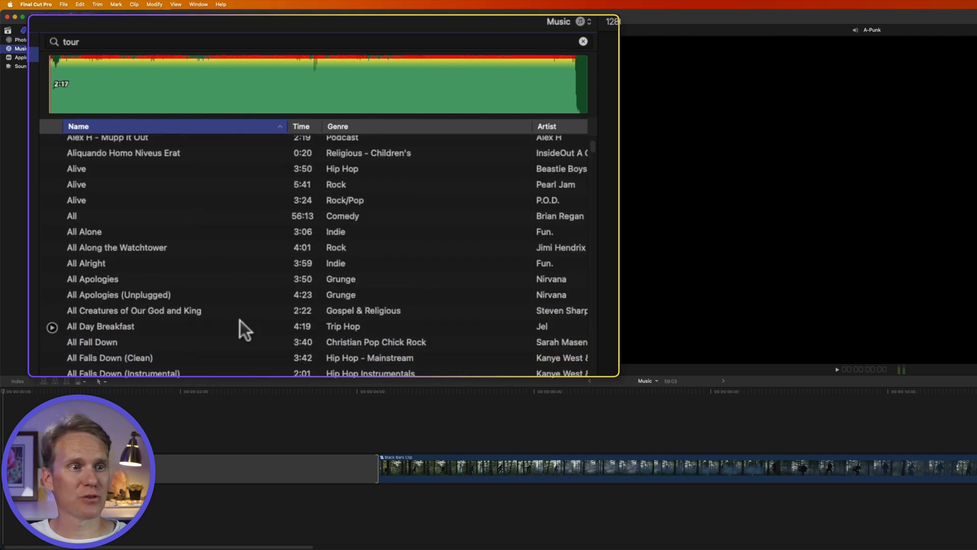
{"action": "scroll", "coordinate": [239, 318], "scroll_direction": "down", "scroll_amount": 4}
{"action": "scroll", "coordinate": [239, 319], "scroll_direction": "down", "scroll_amount": 5}
{"action": "scroll", "coordinate": [239, 319], "scroll_direction": "down", "scroll_amount": 3}
{"action": "scroll", "coordinate": [239, 318], "scroll_direction": "down", "scroll_amount": 4}
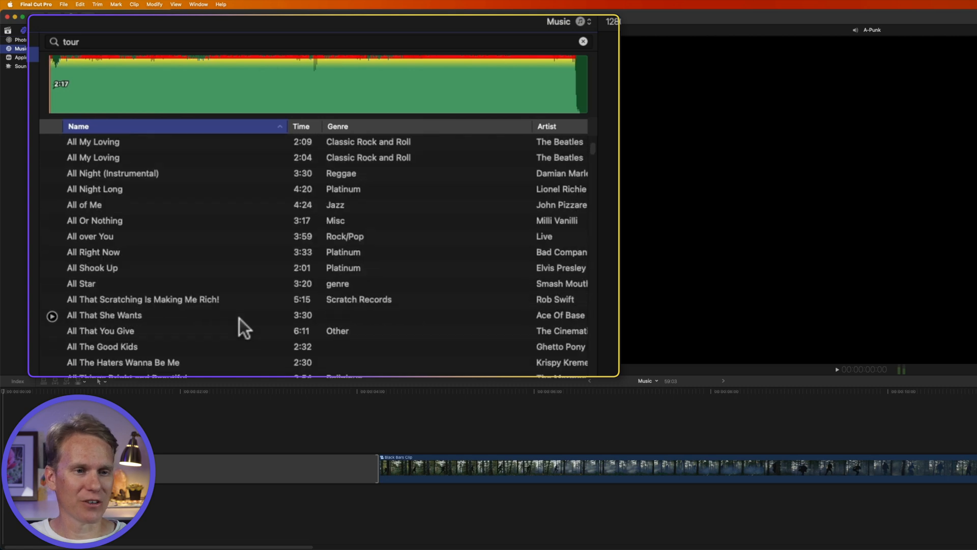
{"action": "scroll", "coordinate": [239, 318], "scroll_direction": "down", "scroll_amount": 4}
{"action": "scroll", "coordinate": [240, 320], "scroll_direction": "down", "scroll_amount": 3}
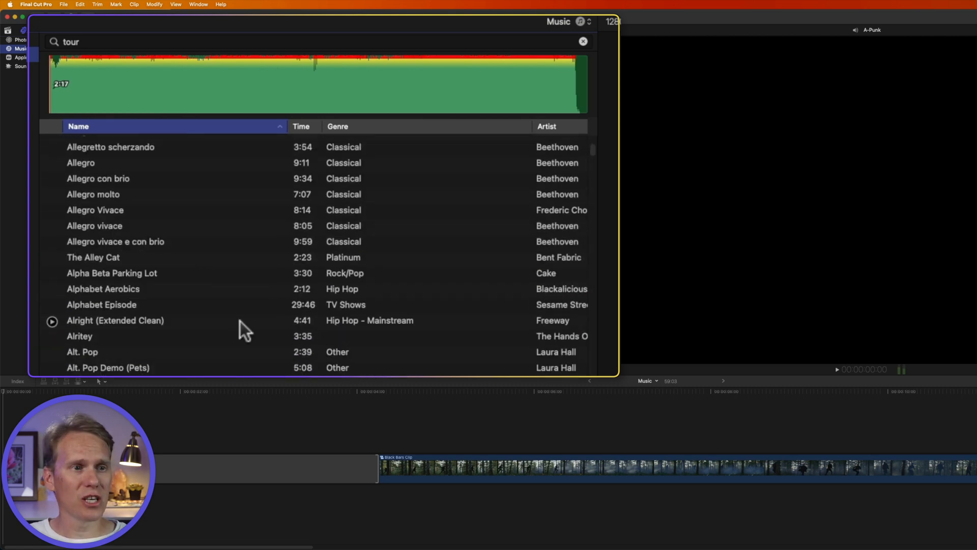
{"action": "scroll", "coordinate": [241, 322], "scroll_direction": "down", "scroll_amount": 4}
{"action": "scroll", "coordinate": [223, 304], "scroll_direction": "down", "scroll_amount": 4}
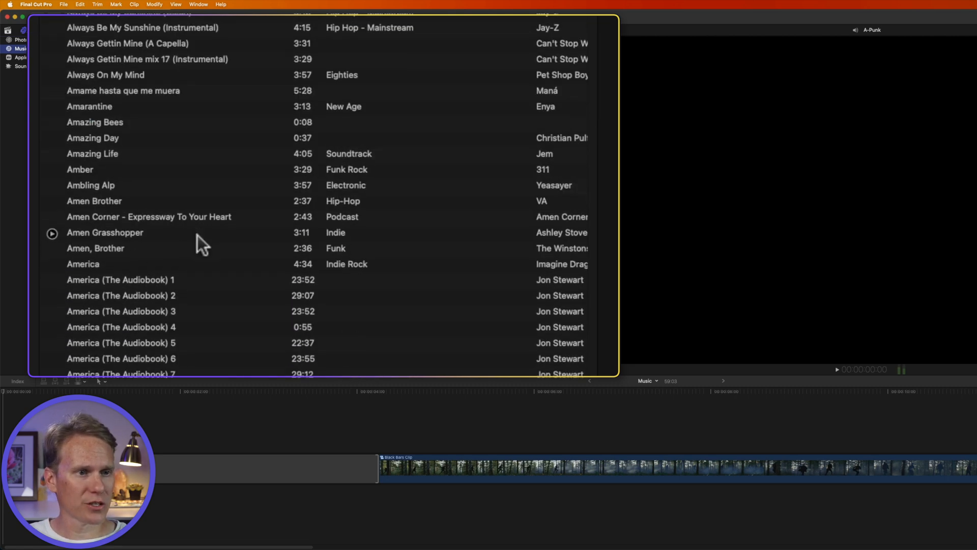
{"action": "scroll", "coordinate": [198, 235], "scroll_direction": "down", "scroll_amount": 1}
{"action": "left_click", "coordinate": [137, 237]}
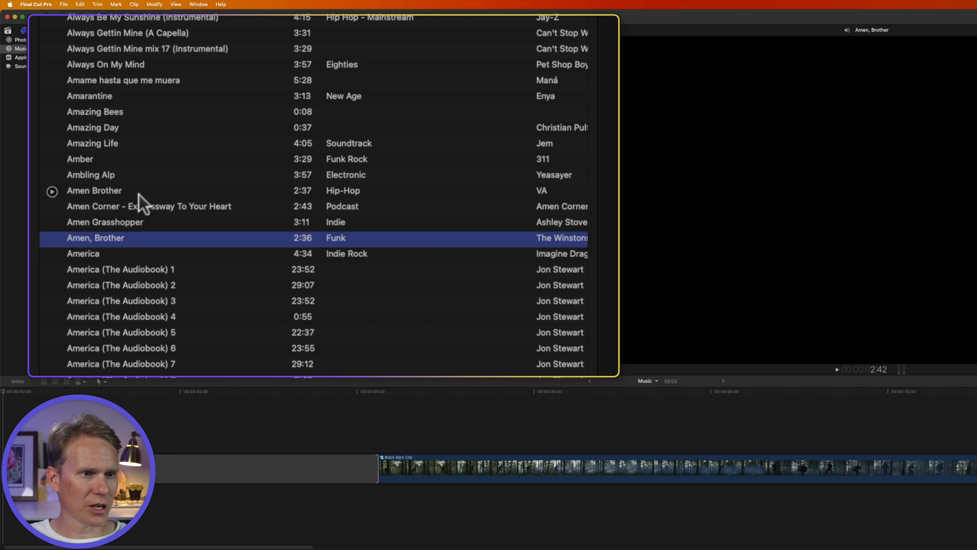
{"action": "left_click", "coordinate": [135, 176]}
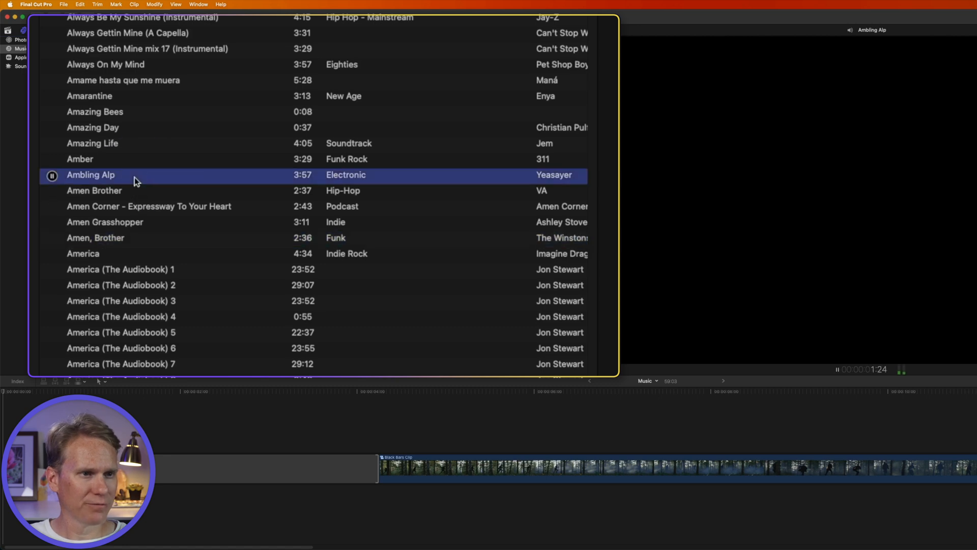
{"action": "scroll", "coordinate": [134, 177], "scroll_direction": "up", "scroll_amount": 10}
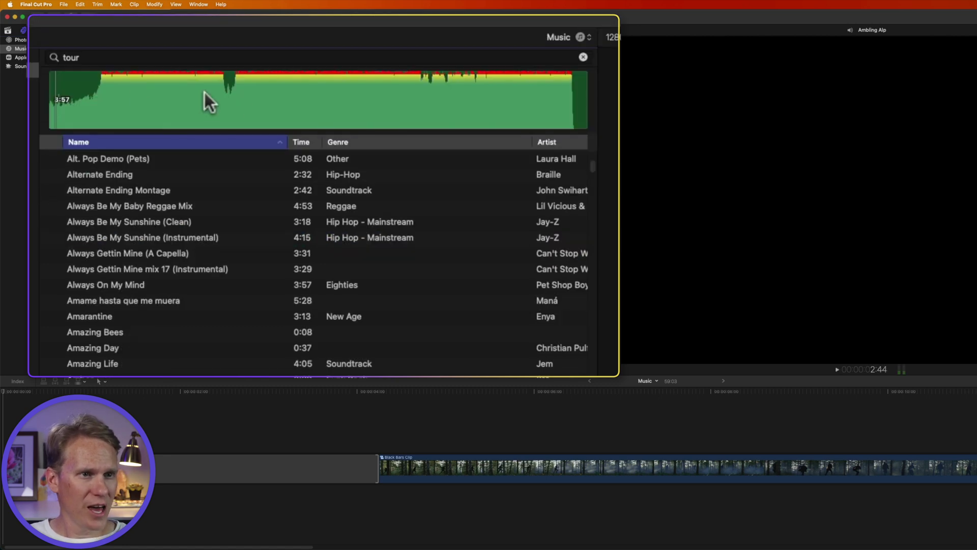
{"action": "left_click", "coordinate": [113, 97]}
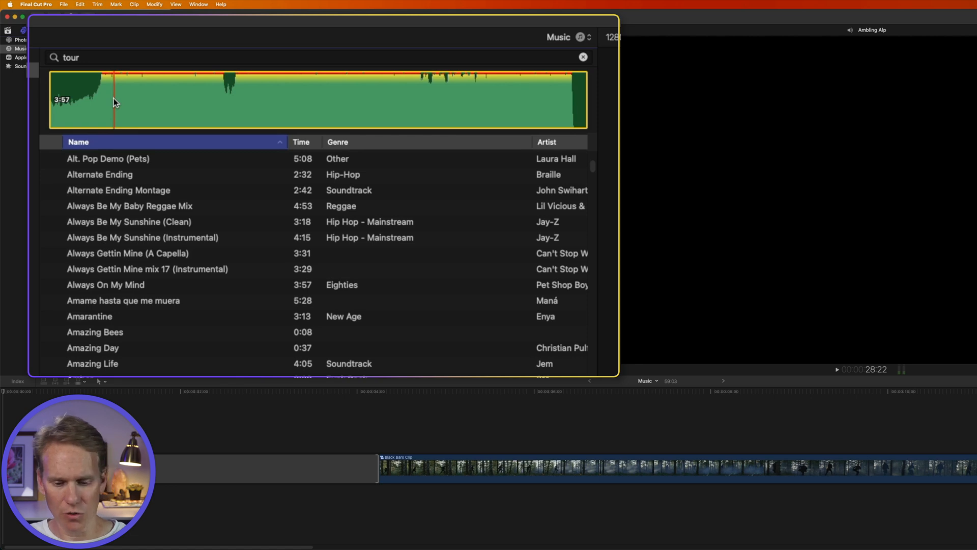
{"action": "left_click_drag", "start_coordinate": [114, 102], "coordinate": [265, 98]}
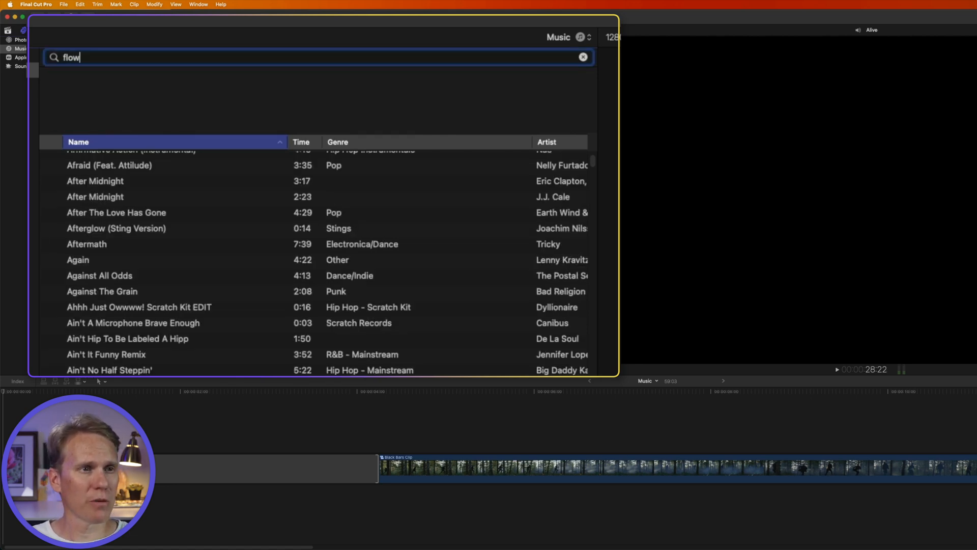
{"action": "type", "text": "bots"}
{"action": "mouse_move", "coordinate": [110, 205]}
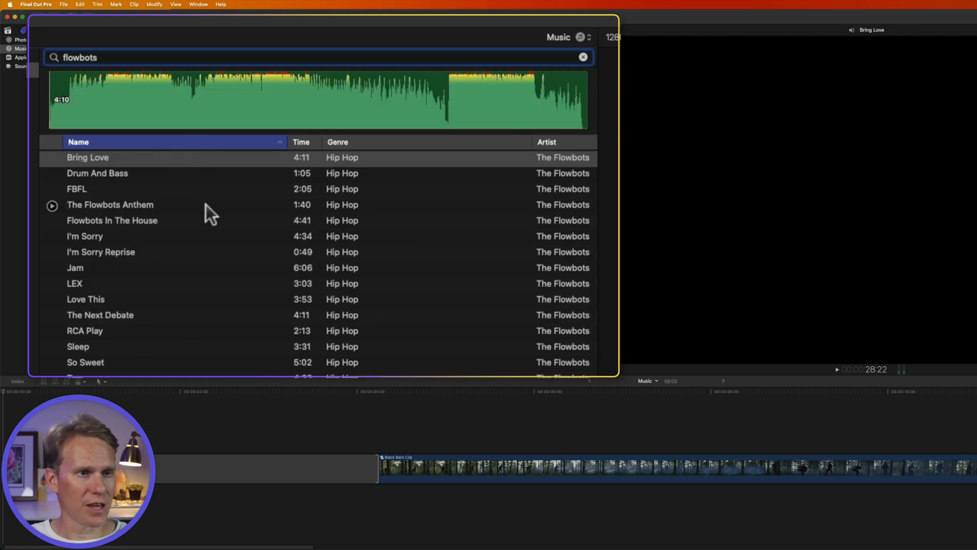
{"action": "left_click", "coordinate": [104, 265]}
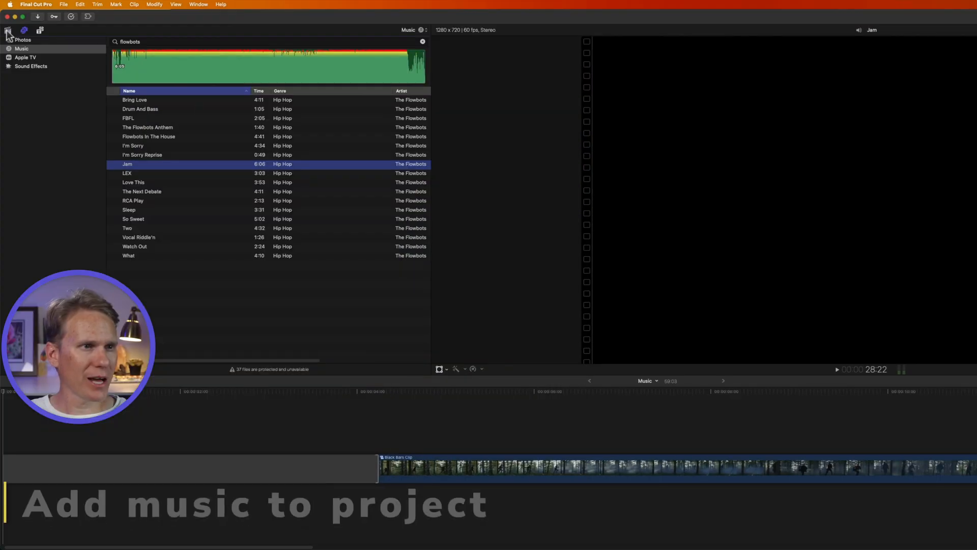
{"action": "scroll", "coordinate": [236, 283], "scroll_direction": "down", "scroll_amount": 10}
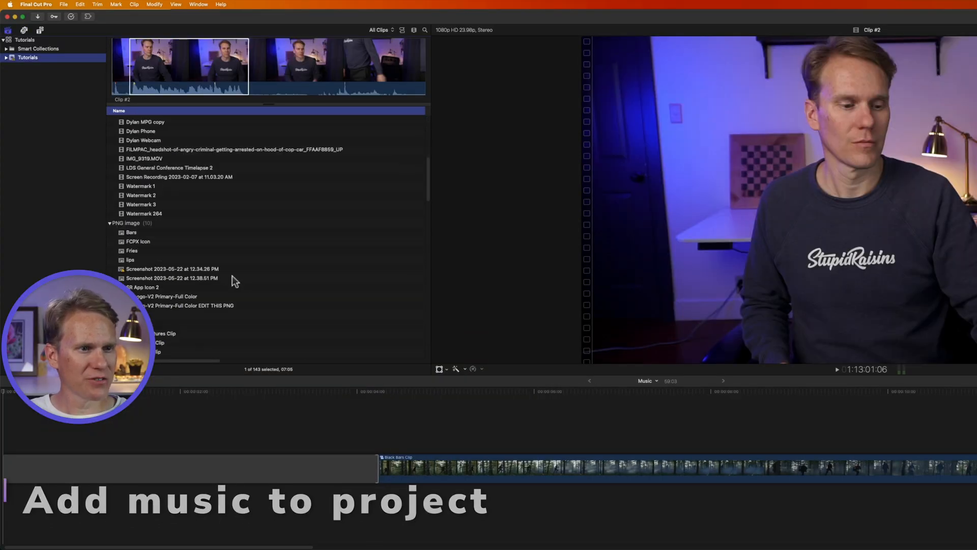
{"action": "scroll", "coordinate": [232, 276], "scroll_direction": "down", "scroll_amount": 5}
{"action": "scroll", "coordinate": [232, 276], "scroll_direction": "down", "scroll_amount": 10}
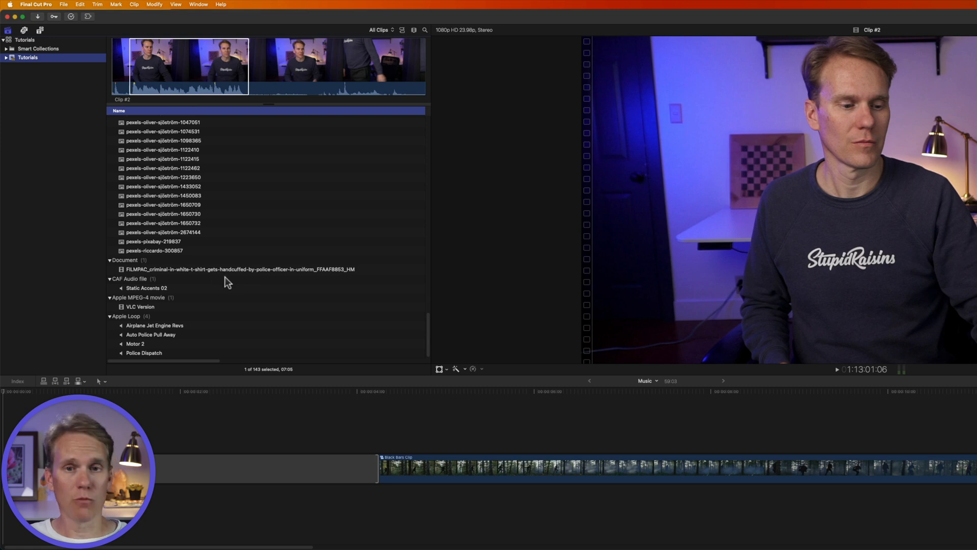
{"action": "scroll", "coordinate": [218, 276], "scroll_direction": "up", "scroll_amount": 8}
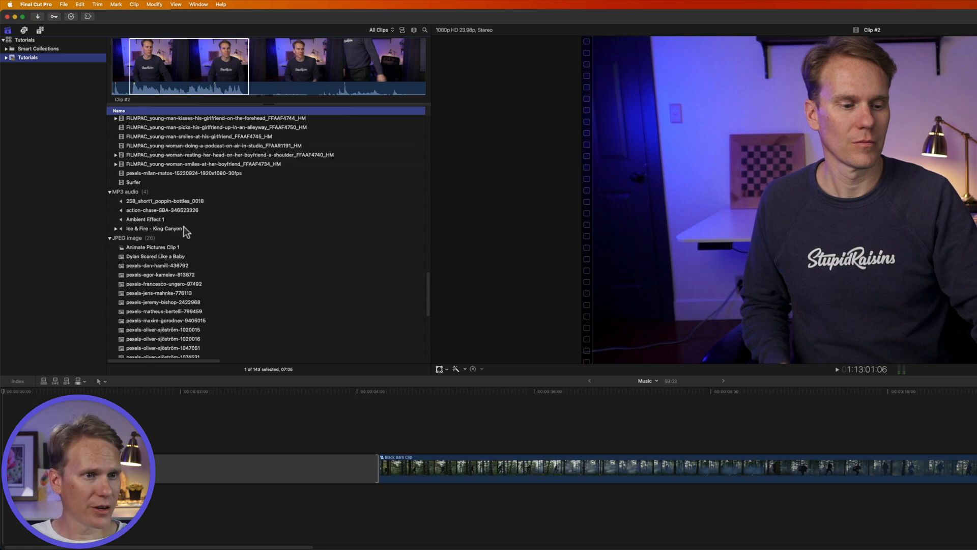
Step: Drag Ice & Fire - King Canyon to the timeline, undo, then connect it below the video clip with Q
{"action": "left_click", "coordinate": [185, 228]}
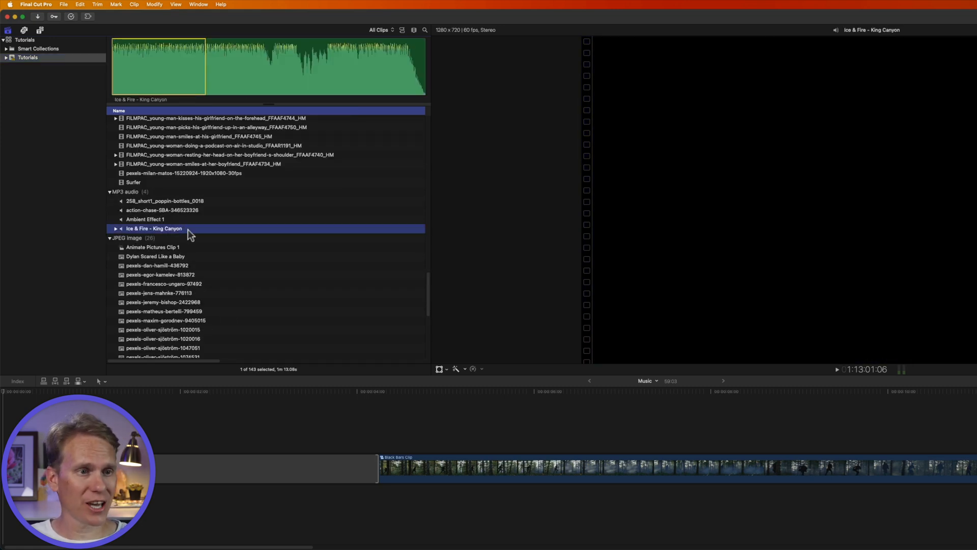
{"action": "left_click_drag", "start_coordinate": [186, 228], "coordinate": [356, 527]}
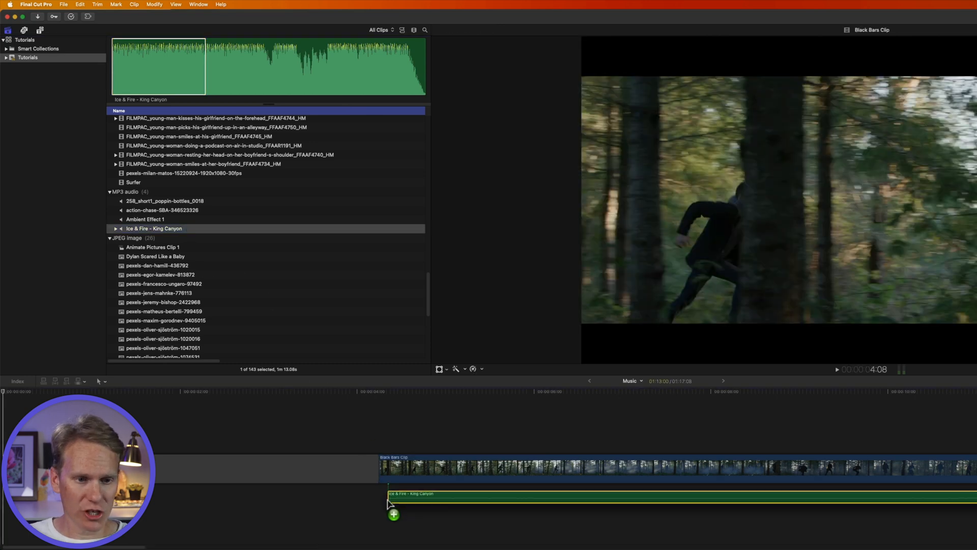
{"action": "key", "text": "super+z"}
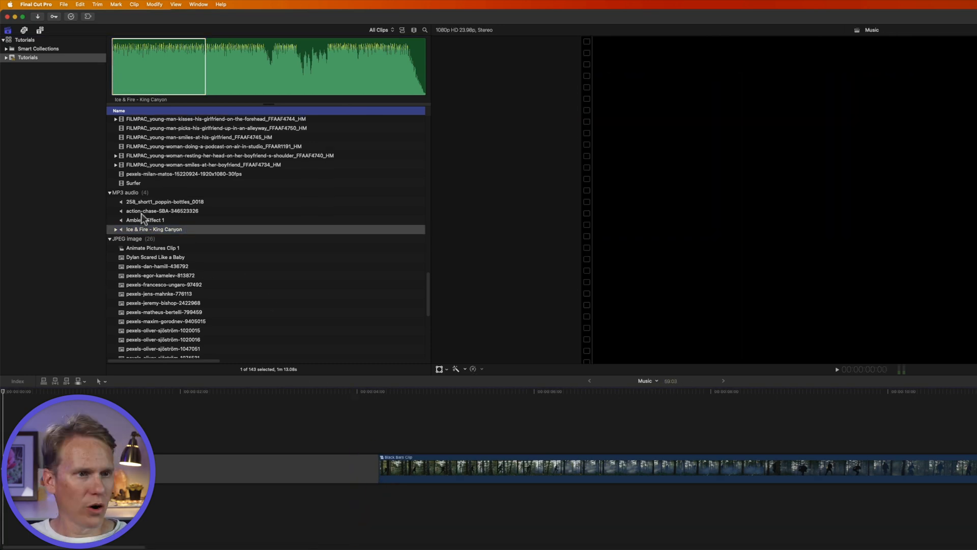
{"action": "left_click", "coordinate": [455, 463]}
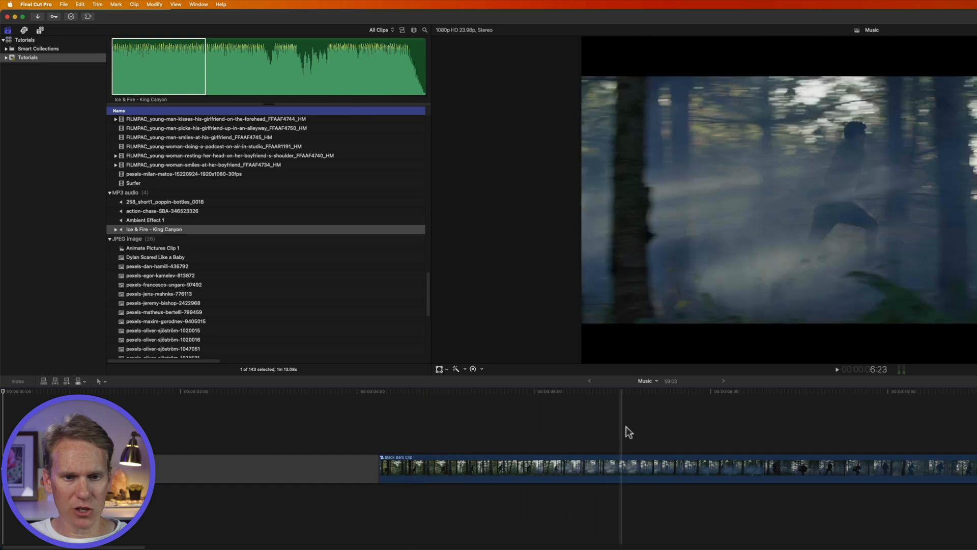
{"action": "key", "text": "q"}
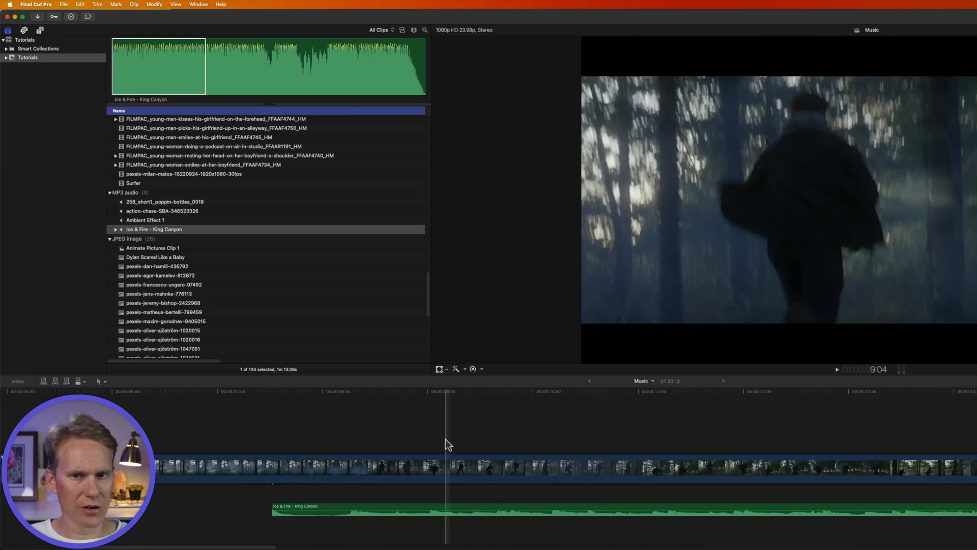
{"action": "key", "text": "shift+z"}
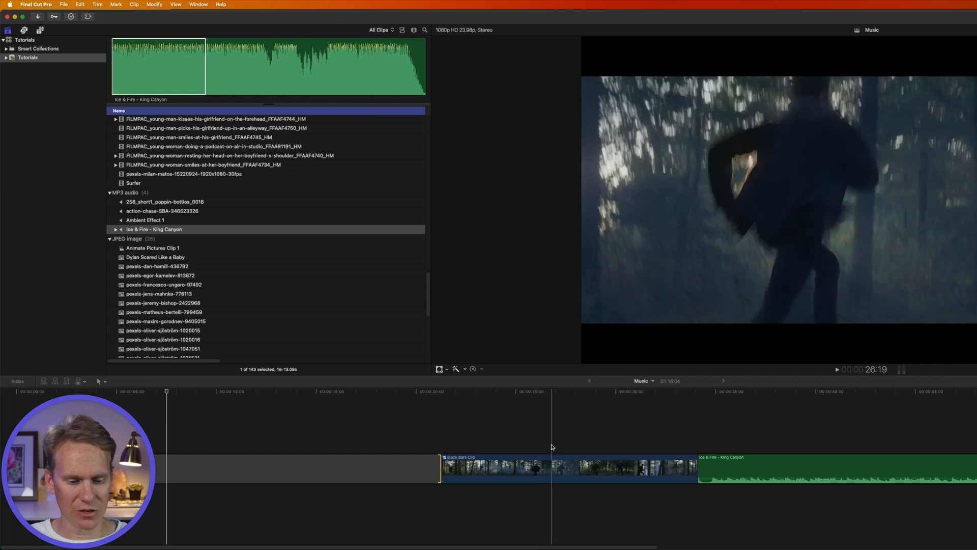
Step: Insert the song into the main storyline with W, try an overwrite with D and undo it, then append with E
{"action": "key", "text": "w"}
{"action": "key", "text": "l"}
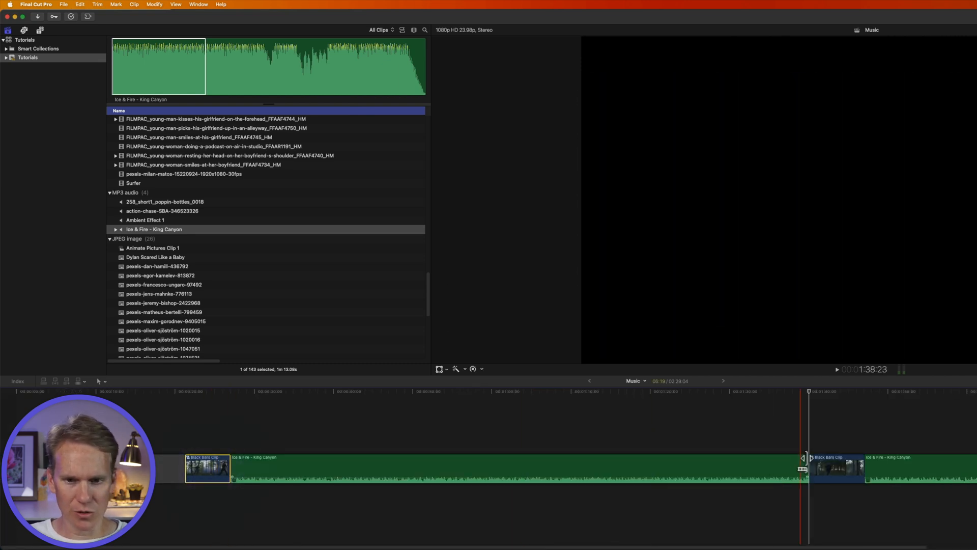
{"action": "left_click", "coordinate": [549, 465]}
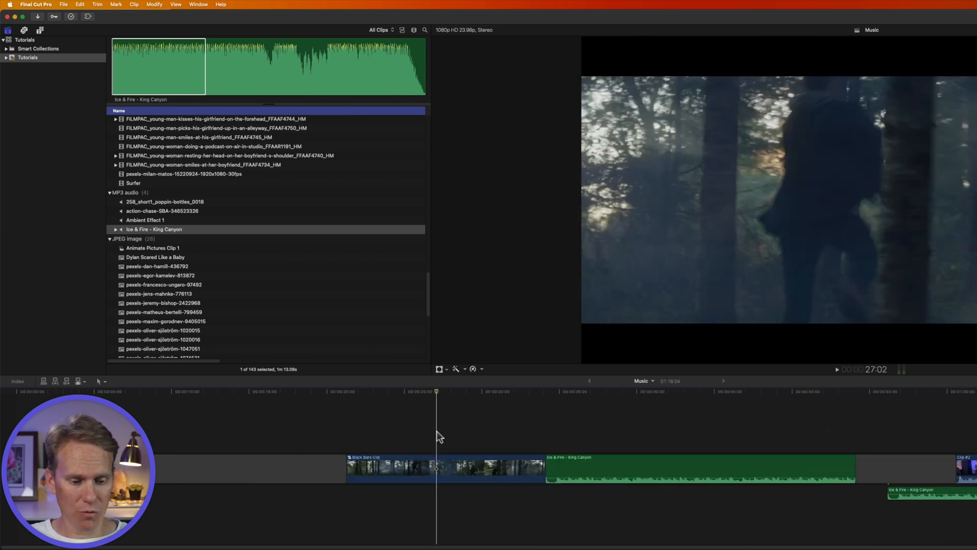
{"action": "key", "text": "d"}
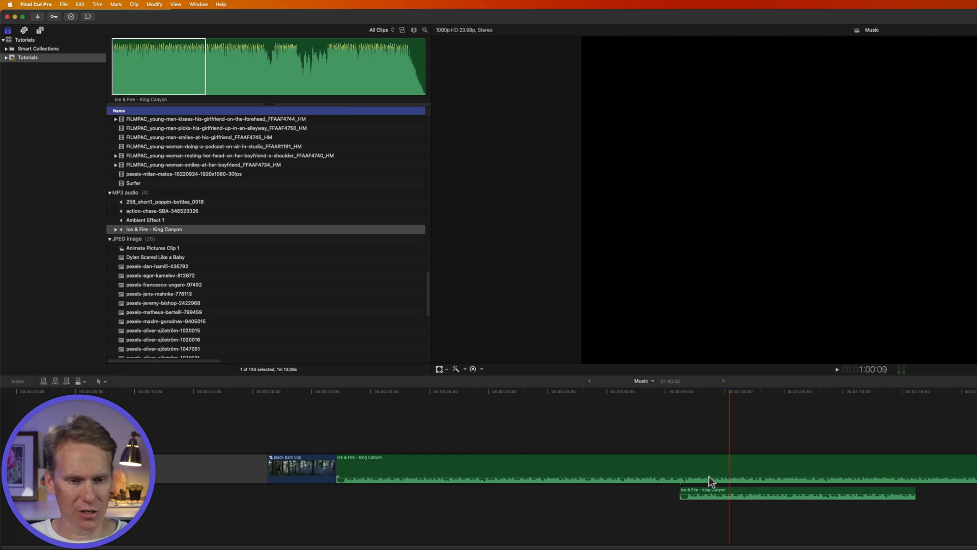
{"action": "key", "text": "super+z"}
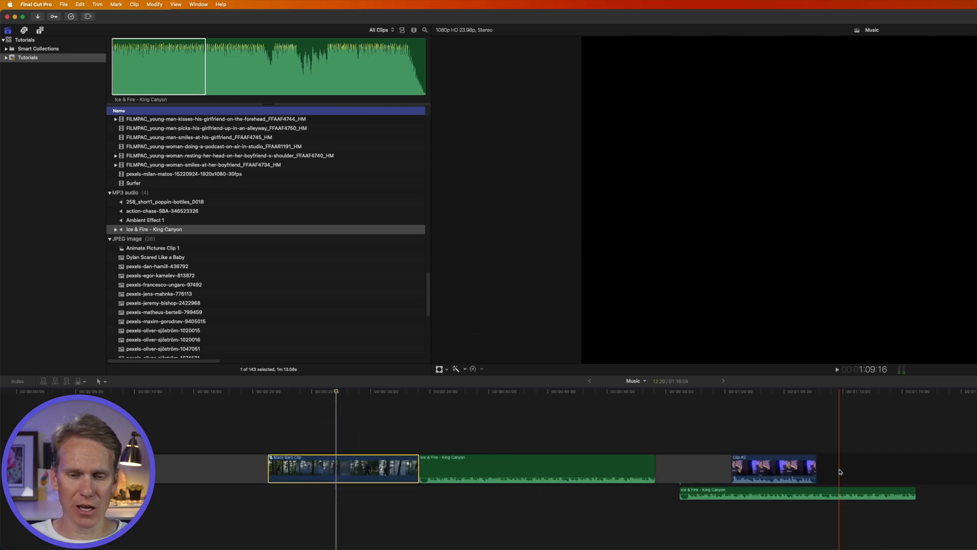
{"action": "key", "text": "e"}
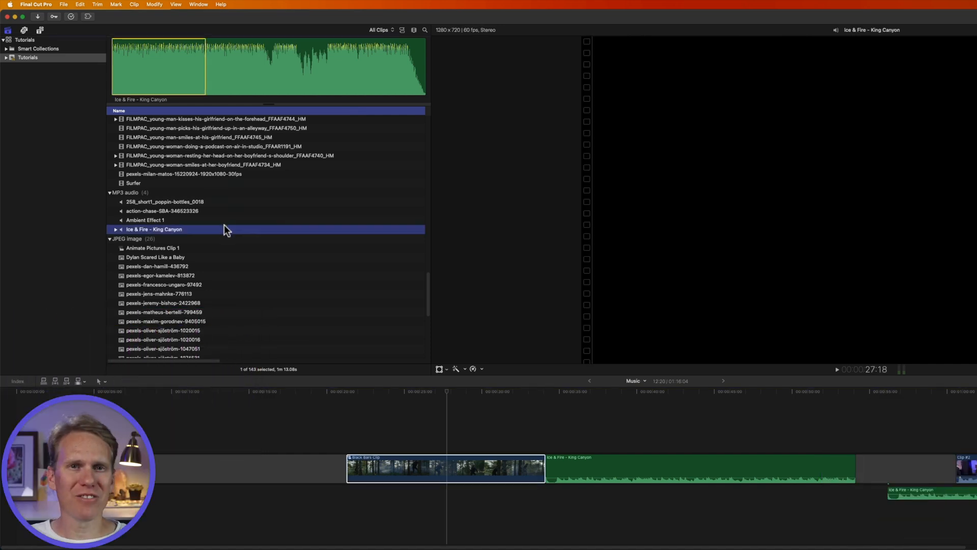
{"action": "left_click", "coordinate": [438, 502]}
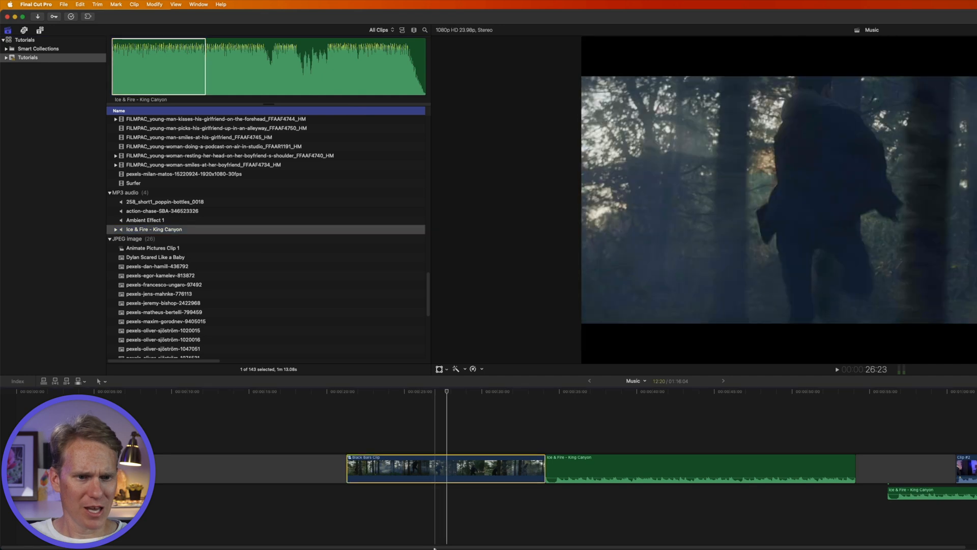
{"action": "left_click", "coordinate": [206, 229]}
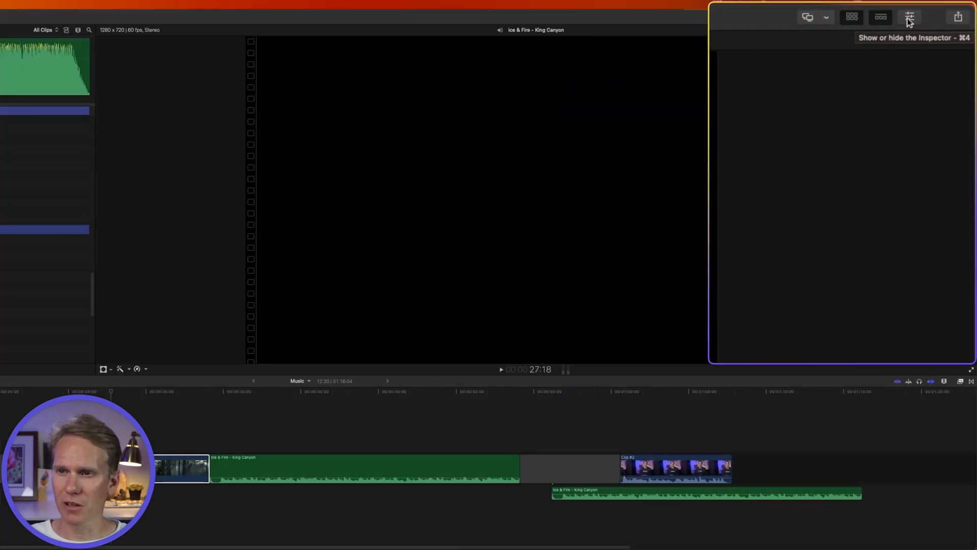
{"action": "left_click", "coordinate": [908, 22]}
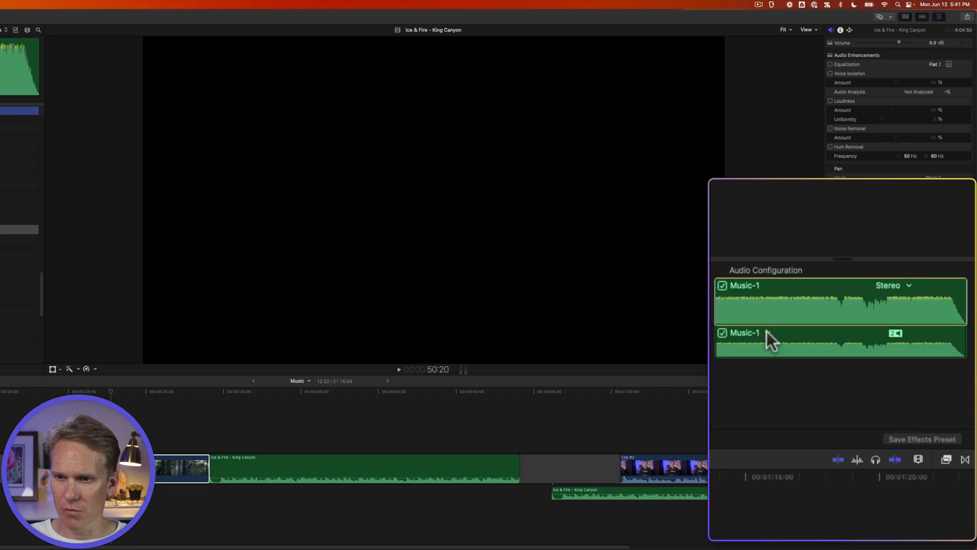
{"action": "left_click", "coordinate": [768, 334]}
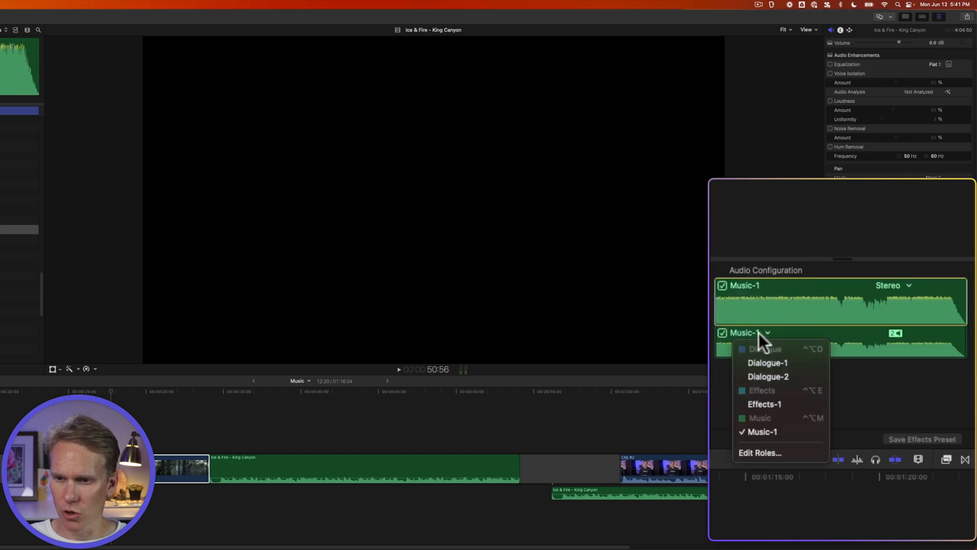
{"action": "left_click", "coordinate": [787, 363]}
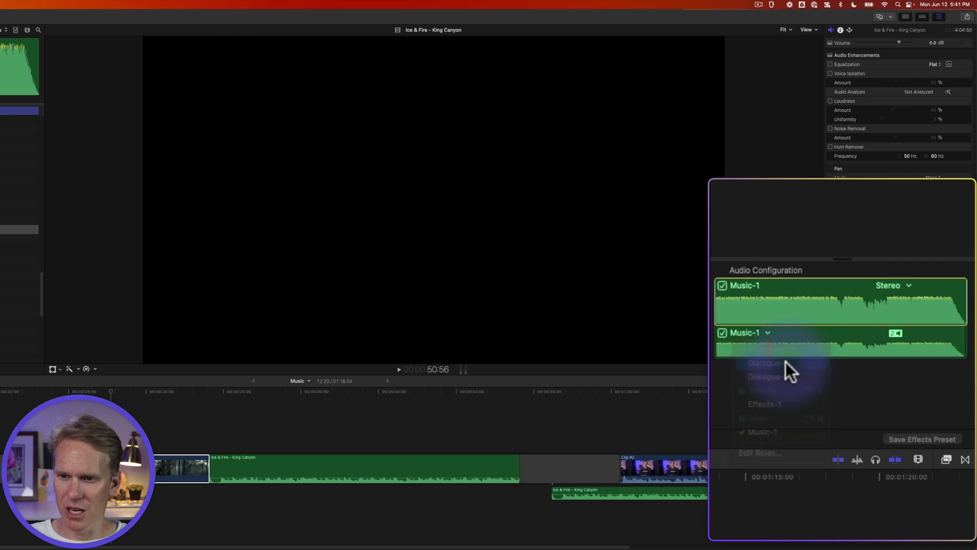
{"action": "left_click", "coordinate": [779, 332]}
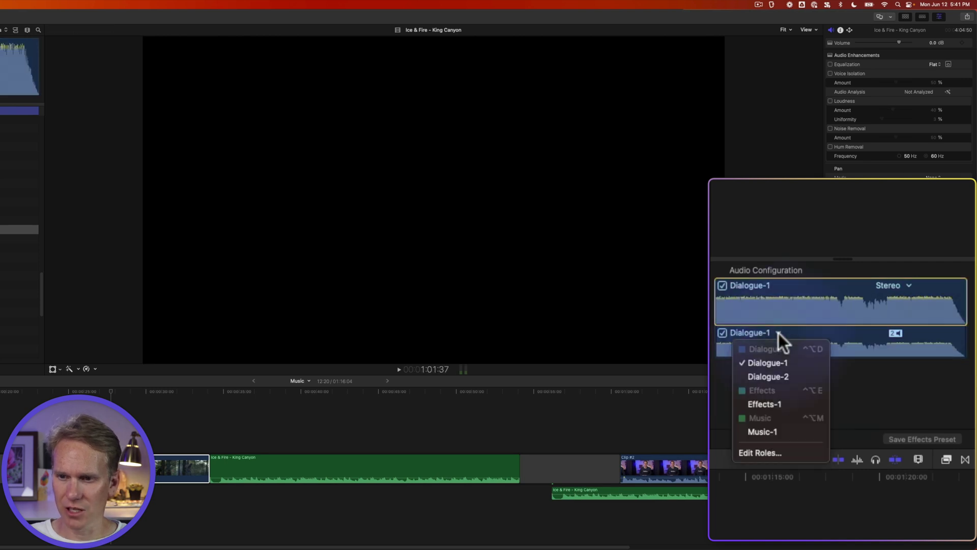
{"action": "left_click", "coordinate": [771, 431]}
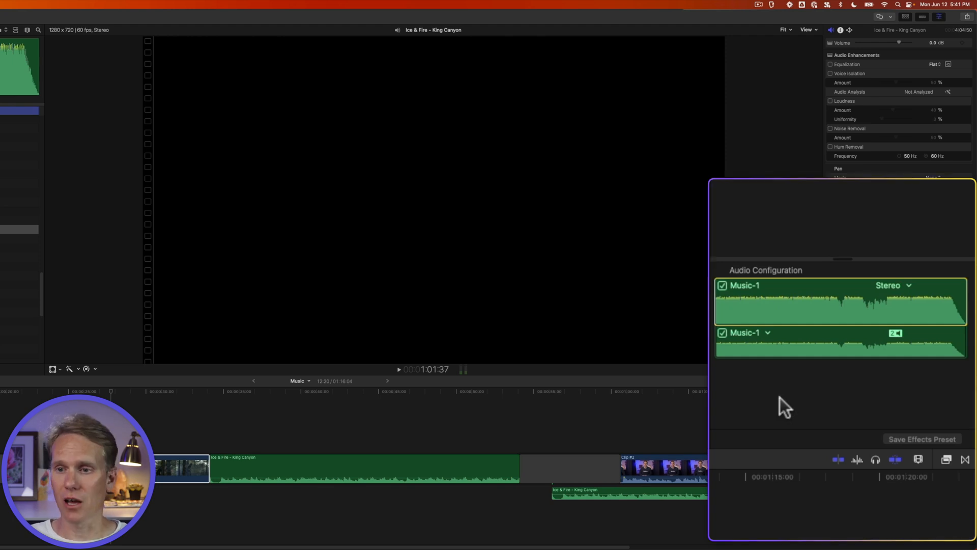
{"action": "left_click", "coordinate": [381, 425]}
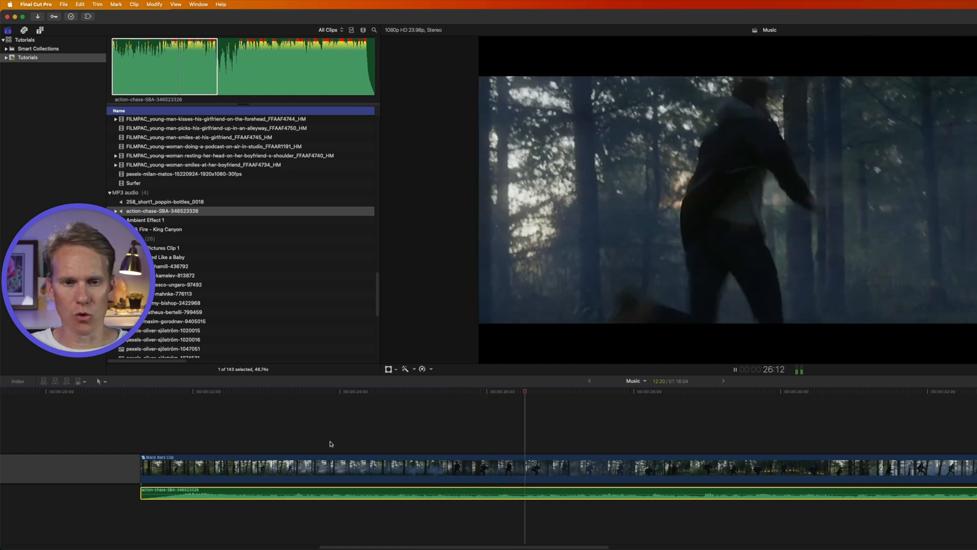
Step: Drag the fade handles to give the action-chase music a fade-in and fade-out, then play back to check
{"action": "key", "text": "space"}
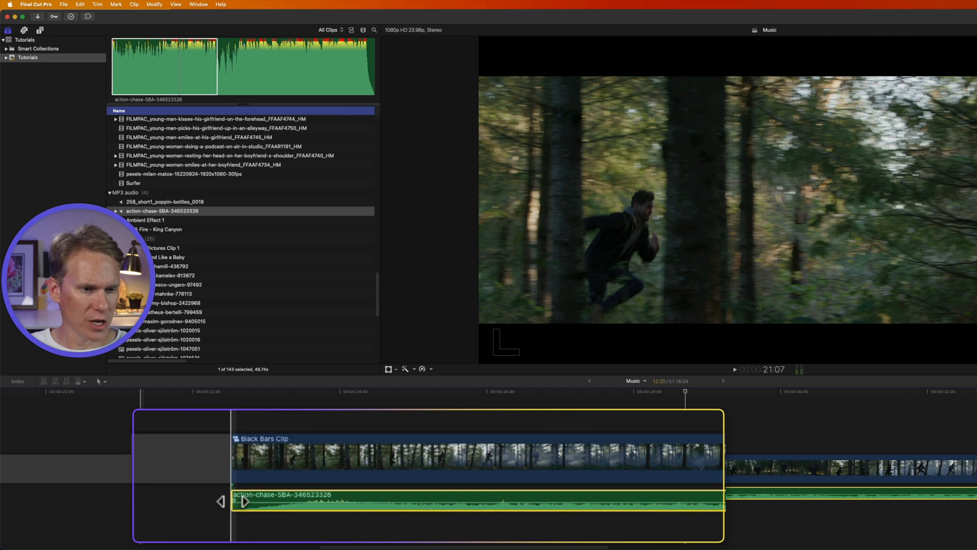
{"action": "left_click_drag", "start_coordinate": [229, 501], "coordinate": [326, 497]}
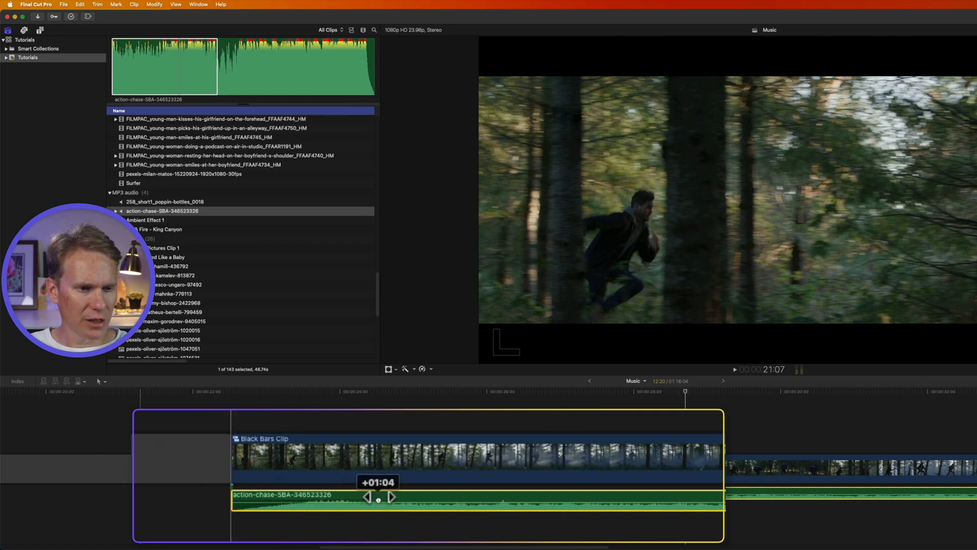
{"action": "left_click_drag", "start_coordinate": [326, 498], "coordinate": [412, 497]}
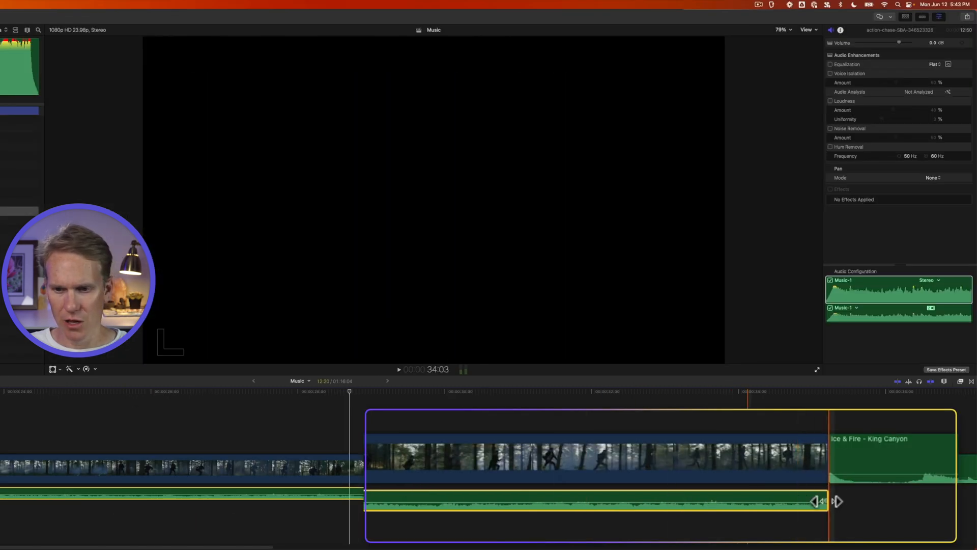
{"action": "left_click_drag", "start_coordinate": [825, 501], "coordinate": [688, 501]}
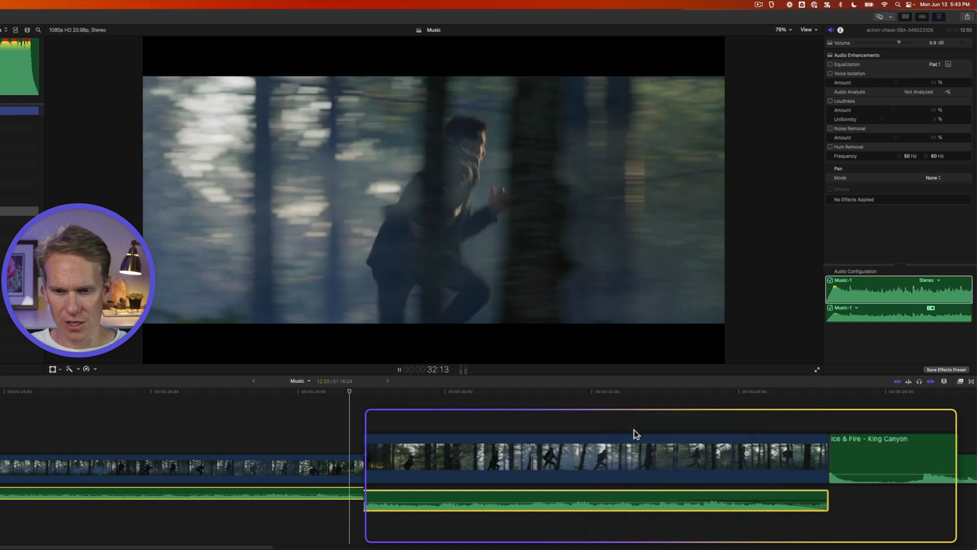
{"action": "key", "text": "space"}
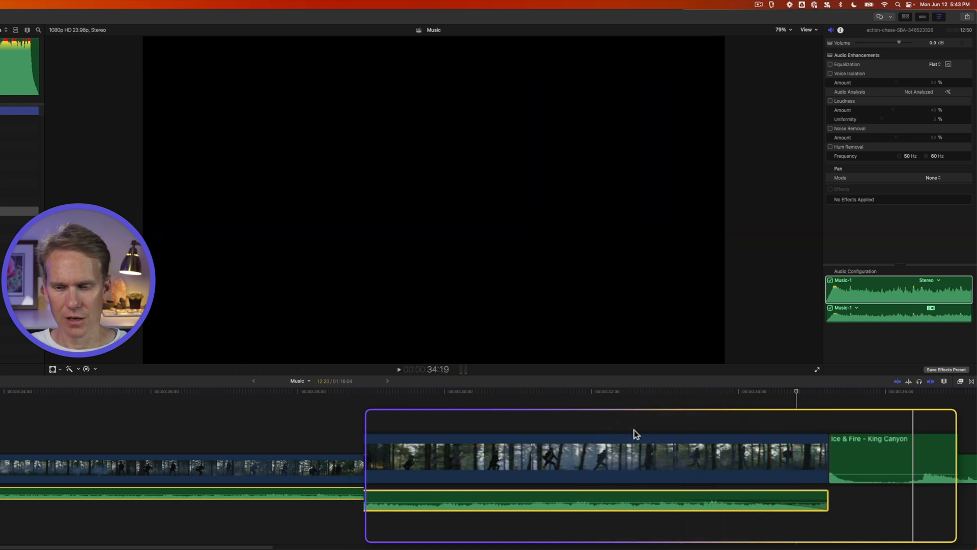
{"action": "key", "text": "super+minus"}
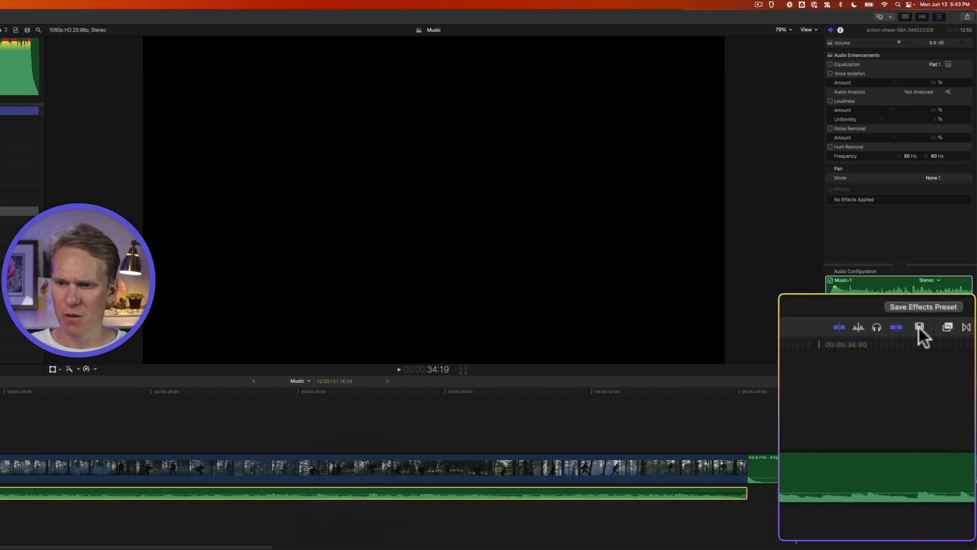
Step: Set Clip Appearance to large audio waveforms with taller clips, then select the action-chase music clip
{"action": "left_click", "coordinate": [931, 381]}
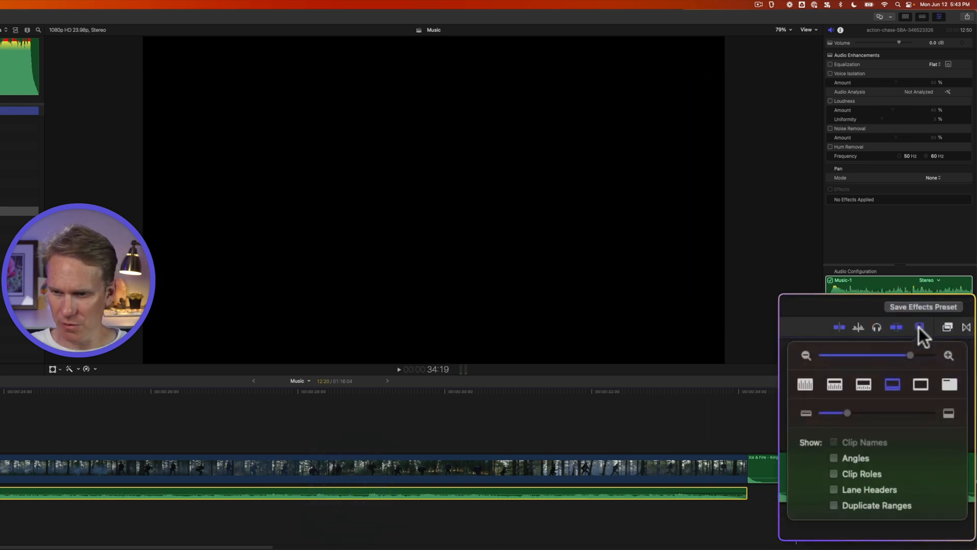
{"action": "left_click", "coordinate": [835, 384]}
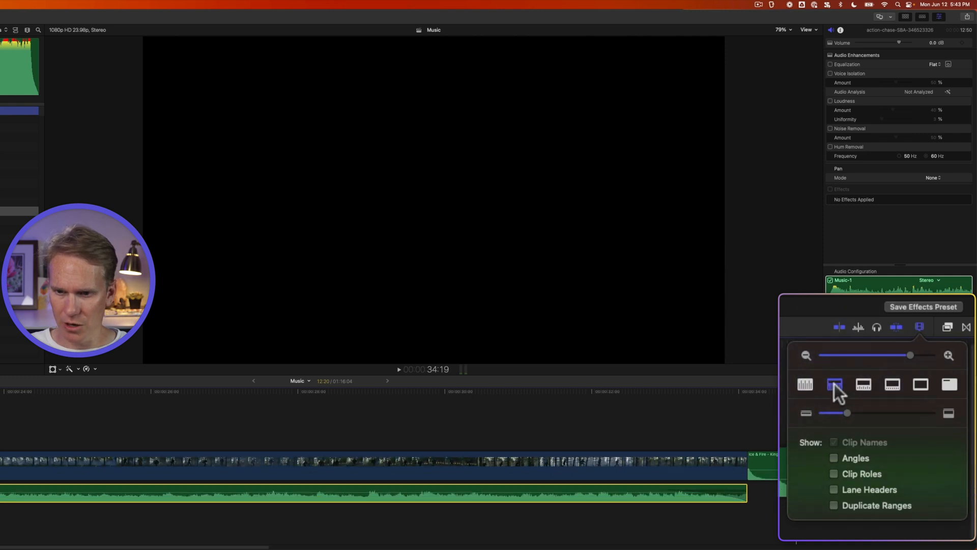
{"action": "left_click_drag", "start_coordinate": [834, 413], "coordinate": [869, 411]}
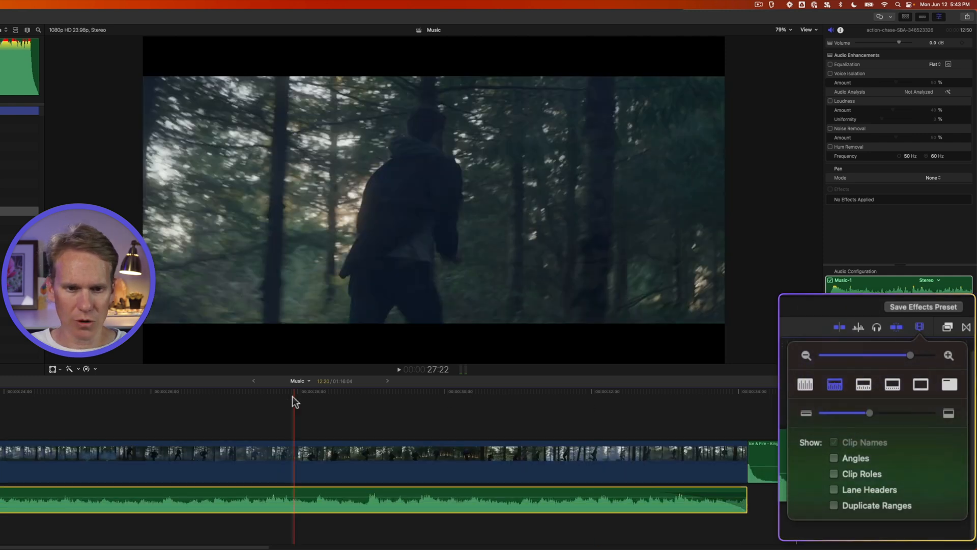
{"action": "left_click", "coordinate": [293, 416]}
{"action": "left_click", "coordinate": [295, 495]}
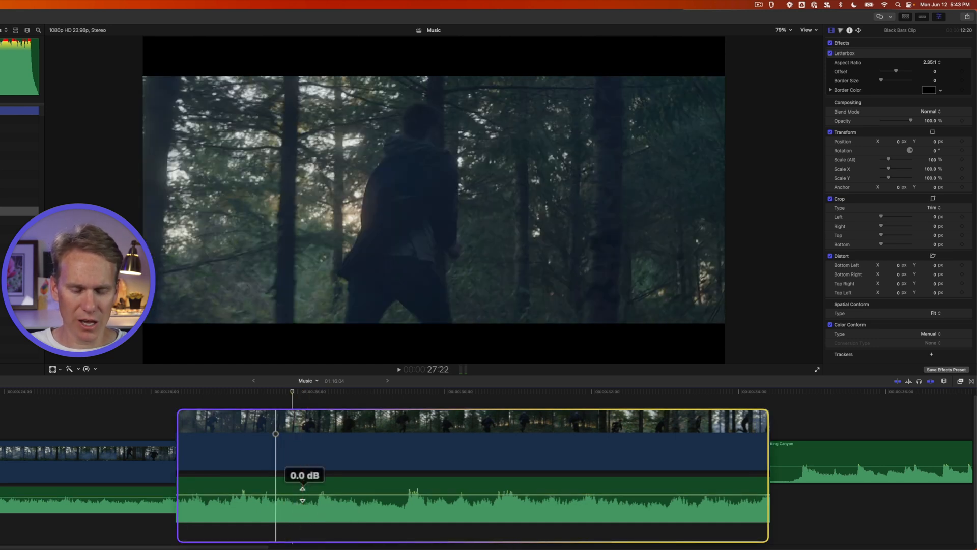
Step: Drag the clip's volume line down and nudge it with Control-minus/plus to roughly -16 to -20 dB
{"action": "left_click_drag", "start_coordinate": [302, 497], "coordinate": [302, 519]}
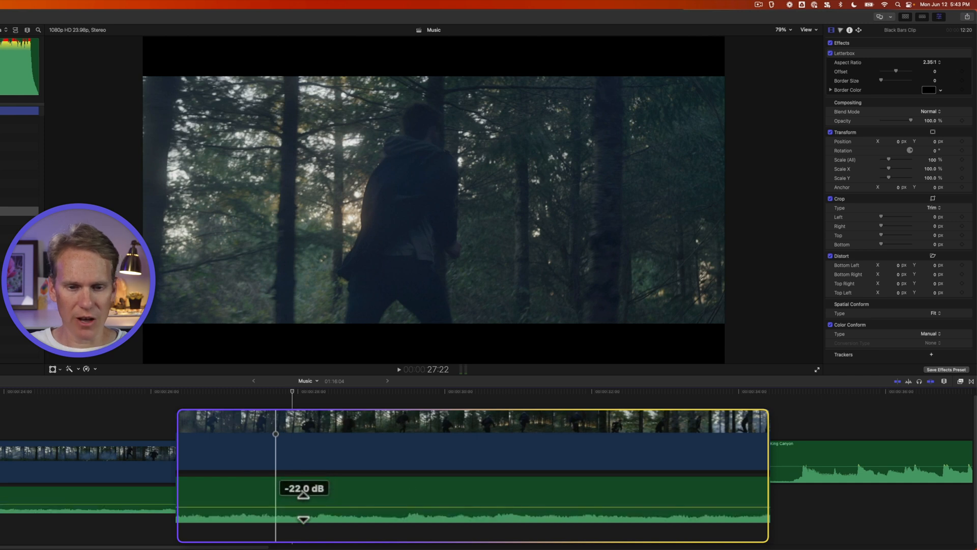
{"action": "key", "text": "ctrl+minus"}
{"action": "key", "text": "ctrl+equal"}
{"action": "key", "text": "ctrl+equal"}
{"action": "left_click_drag", "start_coordinate": [303, 514], "coordinate": [311, 489]}
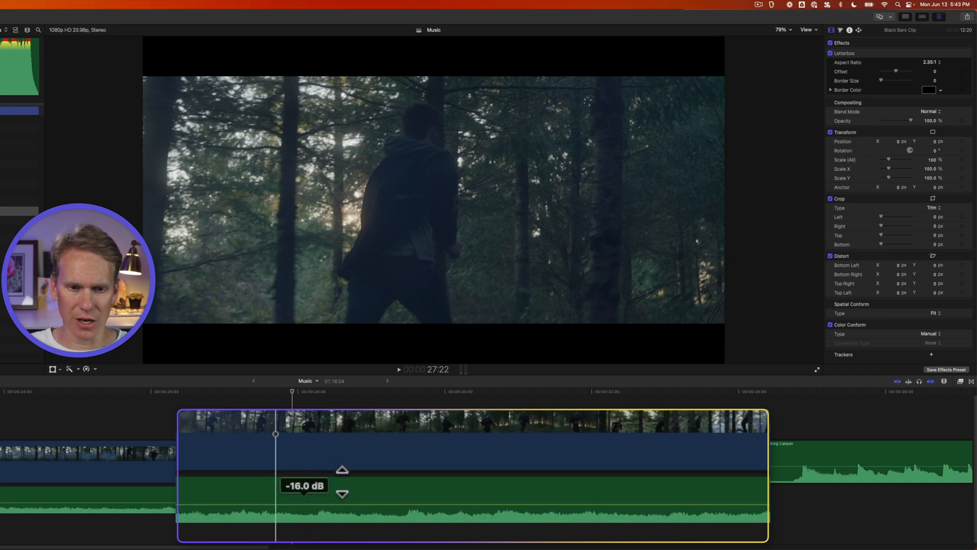
{"action": "left_click", "coordinate": [333, 482]}
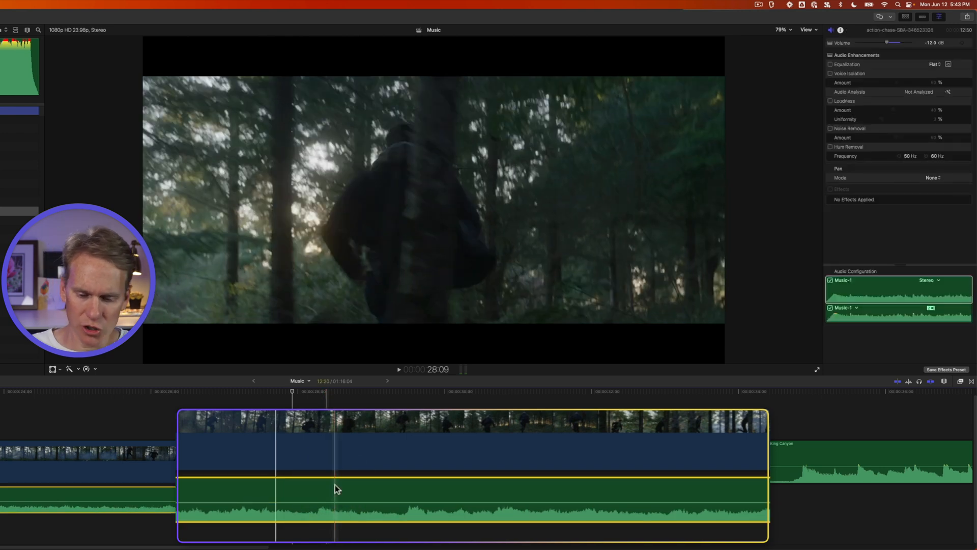
{"action": "key", "text": "ctrl+equal"}
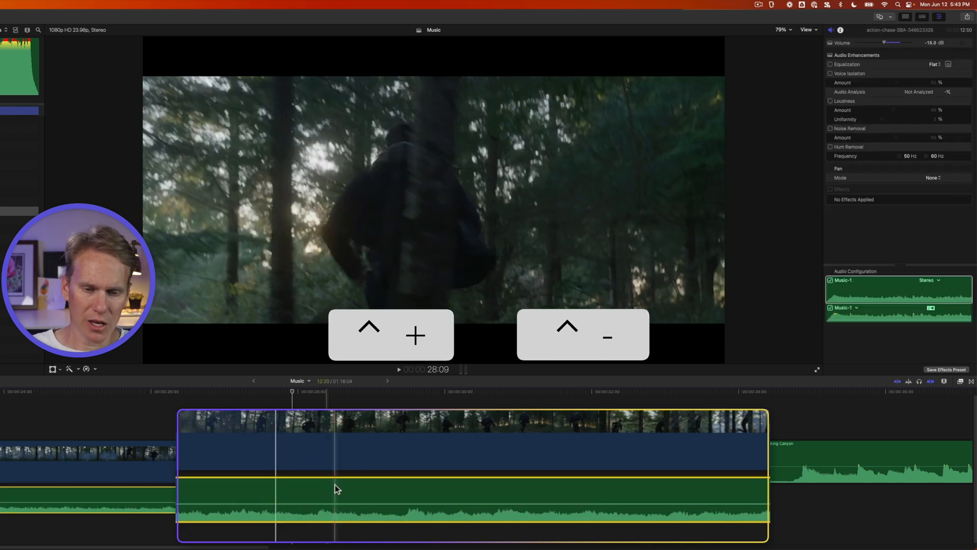
{"action": "key", "text": "ctrl+minus"}
{"action": "key", "text": "ctrl+minus"}
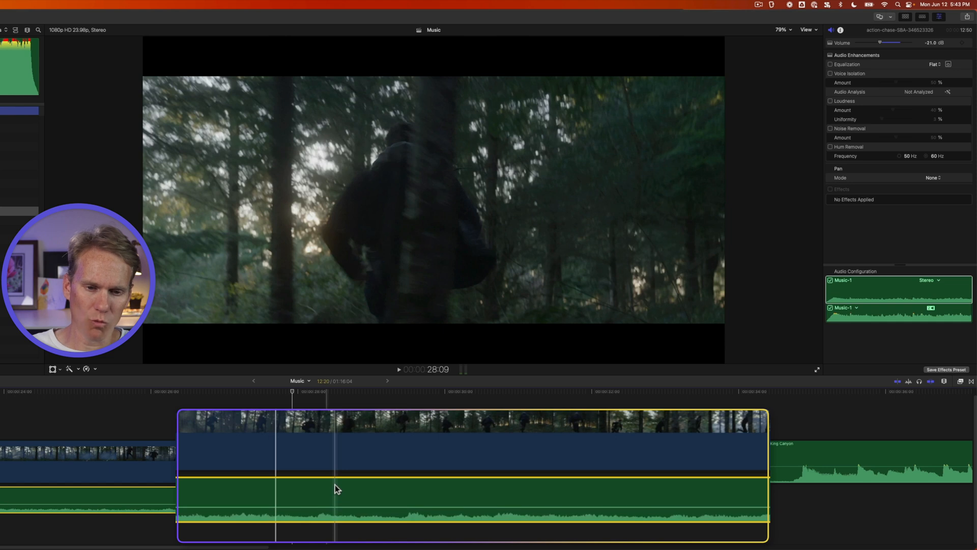
{"action": "key", "text": "ctrl+minus"}
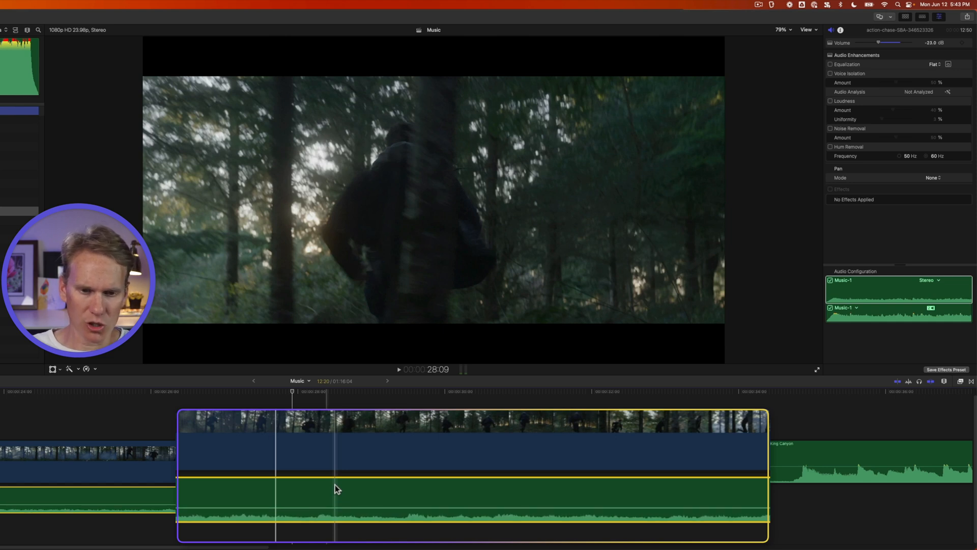
{"action": "key", "text": "ctrl+plus"}
{"action": "key", "text": "ctrl+plus"}
{"action": "key", "text": "ctrl+plus"}
{"action": "key", "text": "ctrl+plus"}
{"action": "key", "text": "ctrl+plus"}
{"action": "key", "text": "ctrl+plus"}
{"action": "key", "text": "ctrl+plus"}
{"action": "key", "text": "ctrl+plus"}
{"action": "key", "text": "ctrl+plus"}
{"action": "key", "text": "ctrl+plus"}
{"action": "key", "text": "ctrl+plus"}
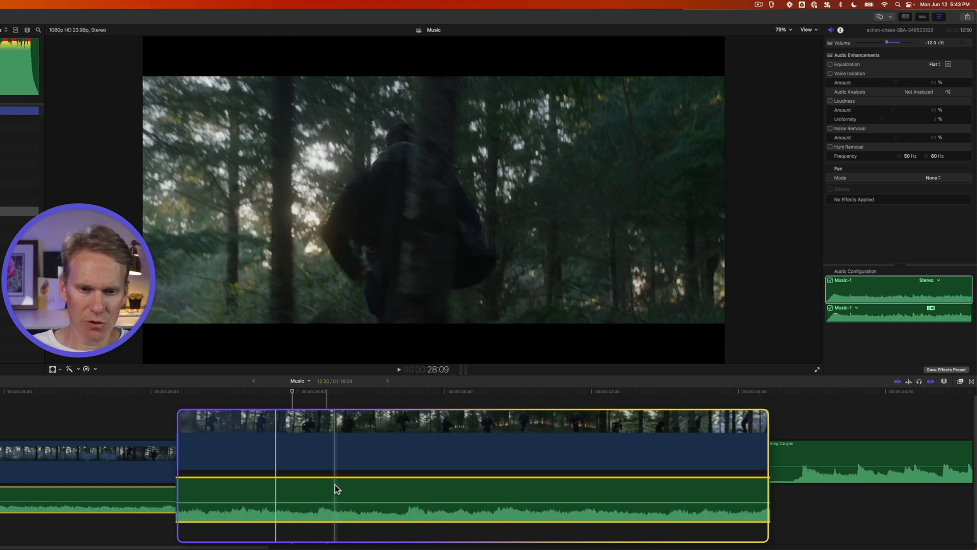
{"action": "key", "text": "ctrl+minus"}
{"action": "key", "text": "ctrl+minus"}
{"action": "key", "text": "ctrl+minus"}
{"action": "key", "text": "ctrl+minus"}
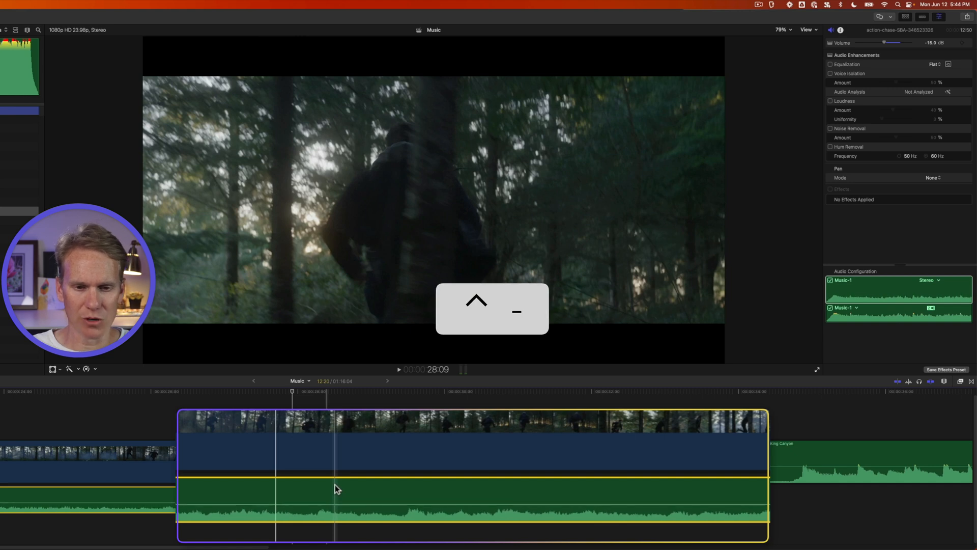
{"action": "key", "text": "ctrl+minus"}
{"action": "key", "text": "ctrl+minus"}
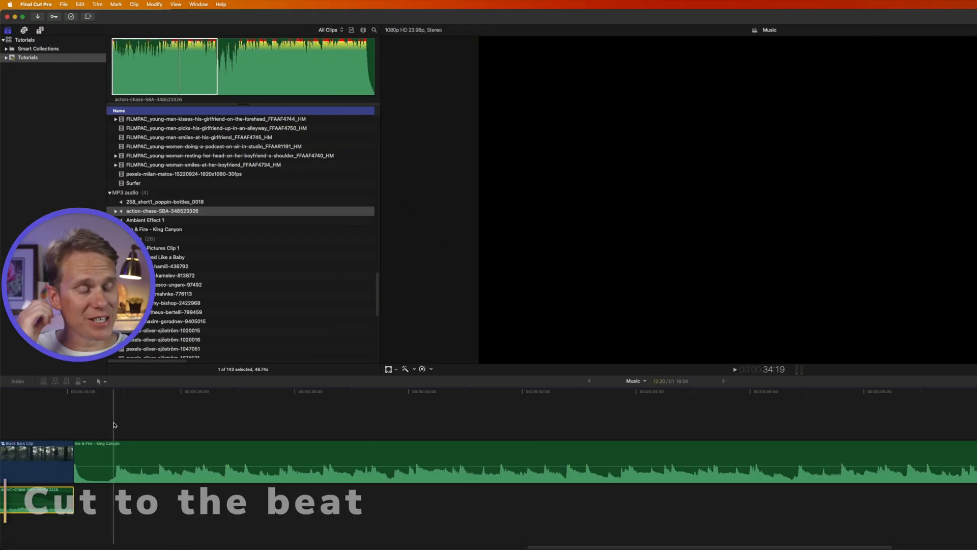
Step: Select the Ice & Fire - King Canyon clip and drop markers on its beats while it plays
{"action": "left_click", "coordinate": [75, 421]}
{"action": "left_click", "coordinate": [137, 448]}
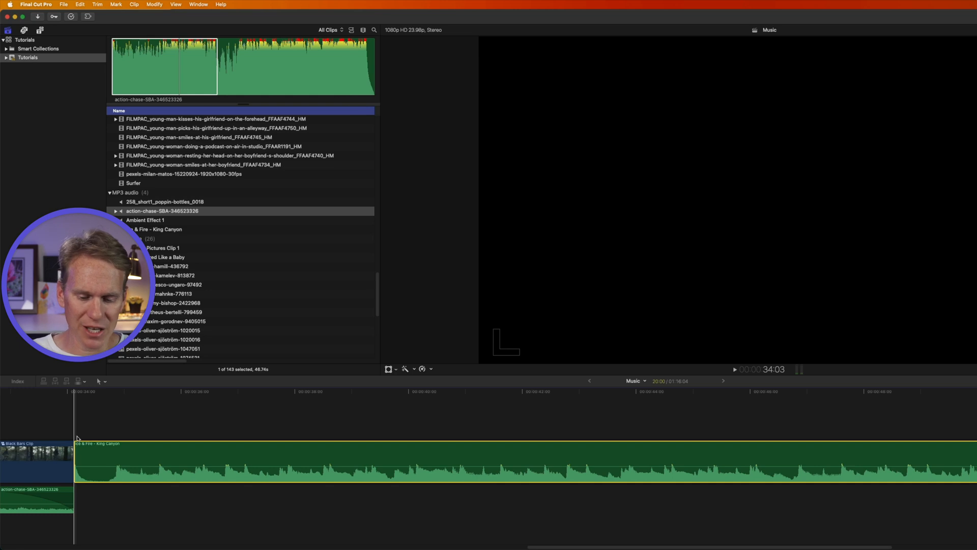
{"action": "key", "text": "m"}
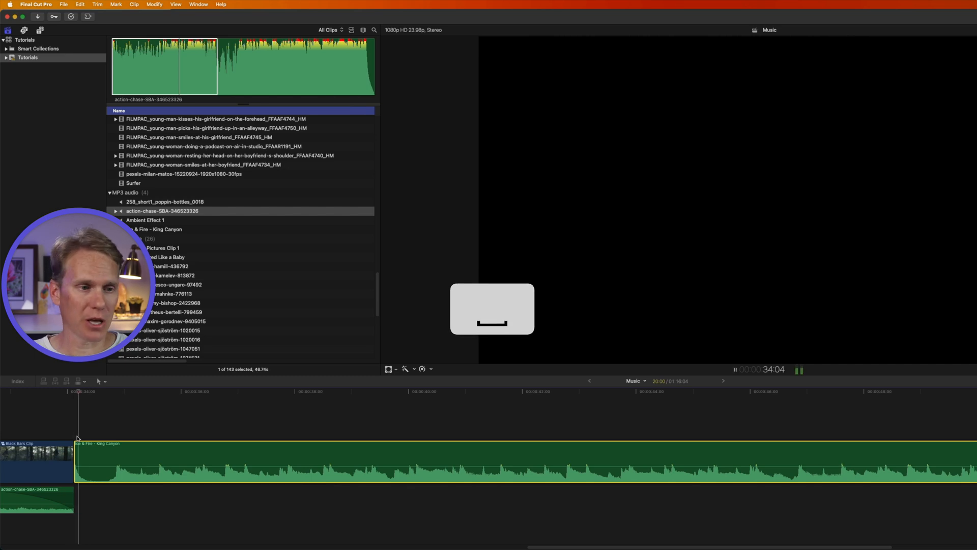
{"action": "key", "text": "m"}
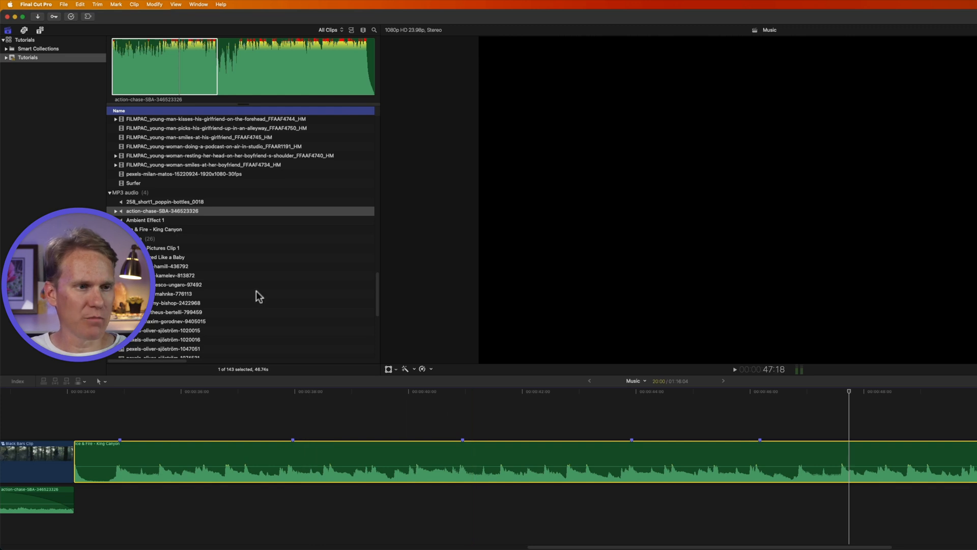
{"action": "scroll", "coordinate": [230, 229], "scroll_direction": "up", "scroll_amount": 5}
Step: Place a flower-shop clip range above the music and shorten it to about three seconds
{"action": "left_click", "coordinate": [212, 155]}
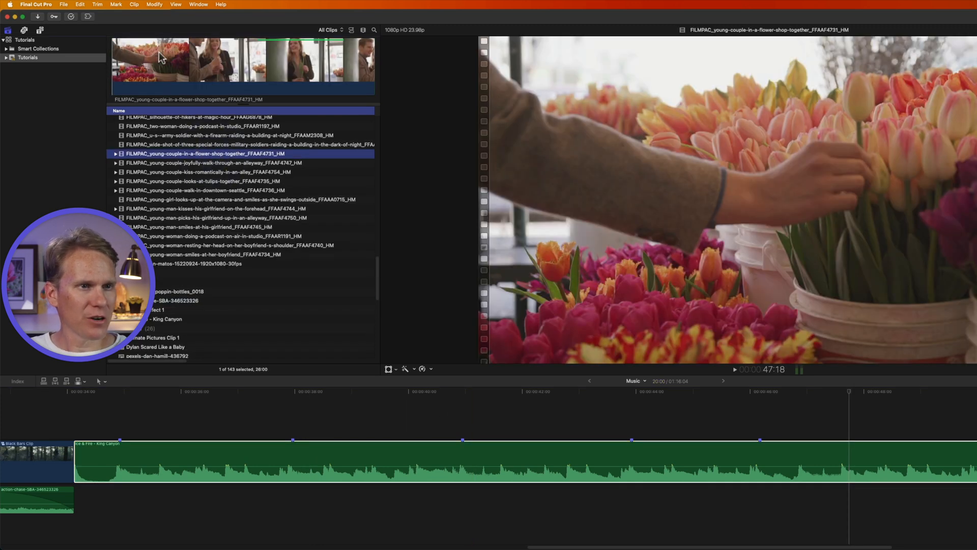
{"action": "left_click_drag", "start_coordinate": [197, 62], "coordinate": [299, 61]}
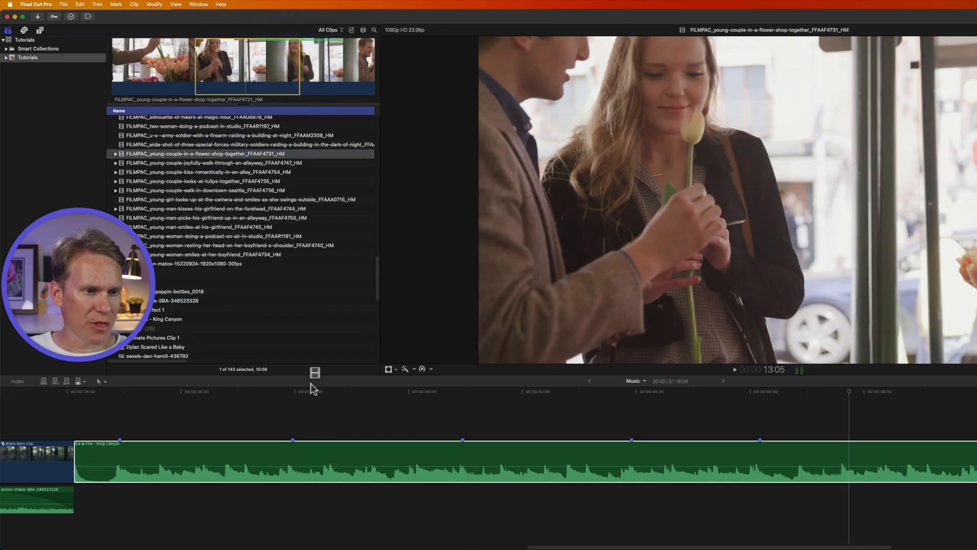
{"action": "left_click_drag", "start_coordinate": [311, 389], "coordinate": [311, 408]}
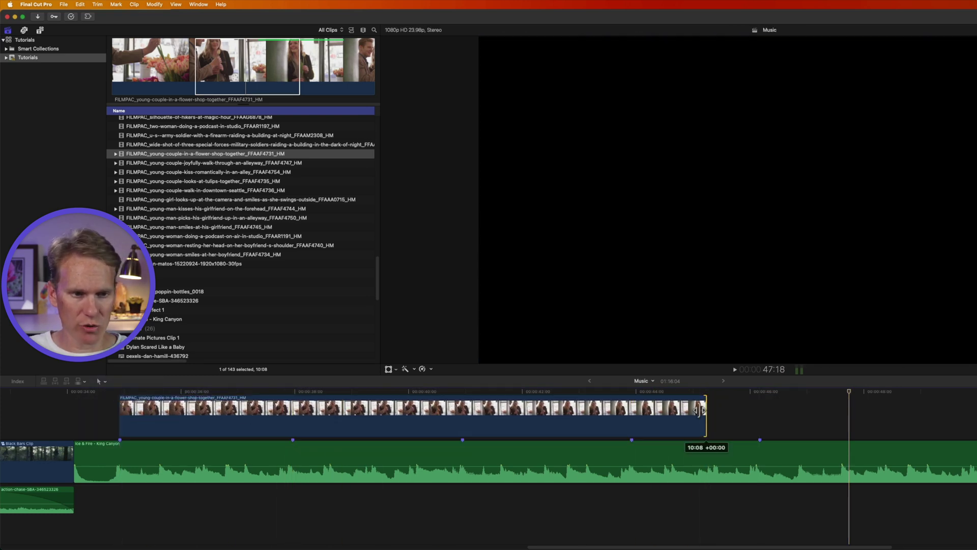
{"action": "left_click_drag", "start_coordinate": [702, 416], "coordinate": [294, 408]}
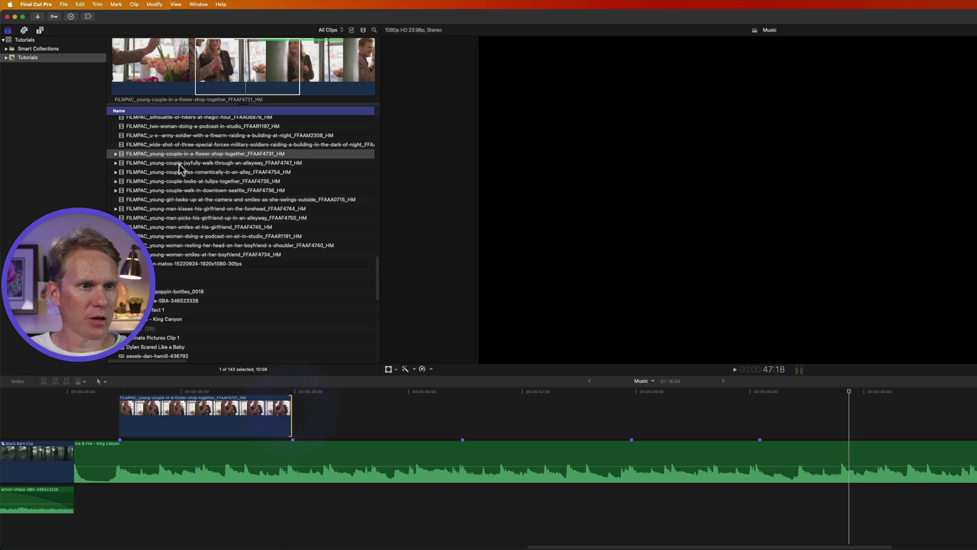
Step: Append the alleyway, kiss and downtown Seattle clips after it, trimming their edges
{"action": "mouse_move", "coordinate": [156, 66]}
{"action": "left_mouse_down"}
{"action": "mouse_move", "coordinate": [344, 412]}
{"action": "mouse_move", "coordinate": [462, 412]}
{"action": "left_mouse_up"}
{"action": "left_click_drag", "start_coordinate": [328, 65], "coordinate": [467, 416]}
{"action": "left_click_drag", "start_coordinate": [702, 415], "coordinate": [629, 416]}
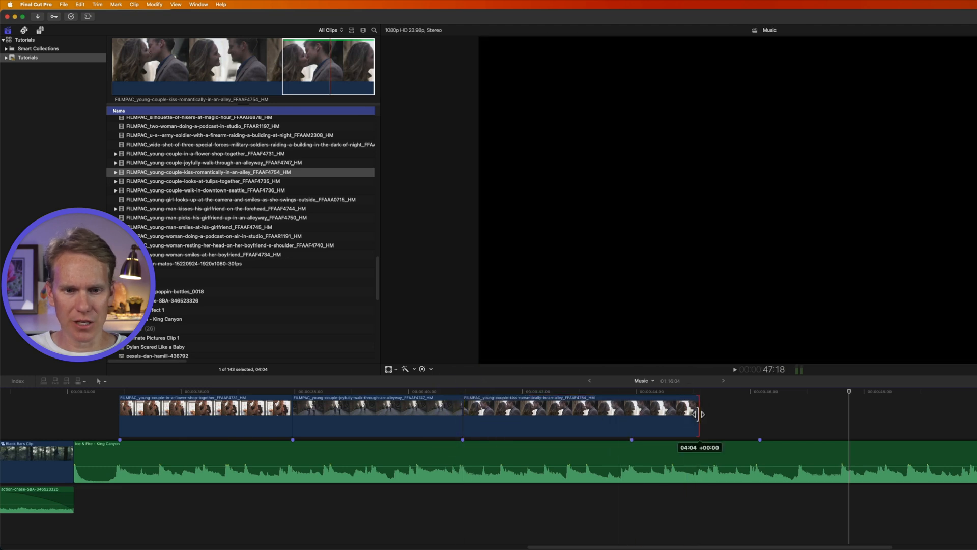
{"action": "left_click", "coordinate": [189, 190]}
{"action": "left_click_drag", "start_coordinate": [227, 65], "coordinate": [695, 417]}
Step: Play the new four-clip sequence back from its start
{"action": "left_click", "coordinate": [123, 397]}
{"action": "key", "text": "space"}
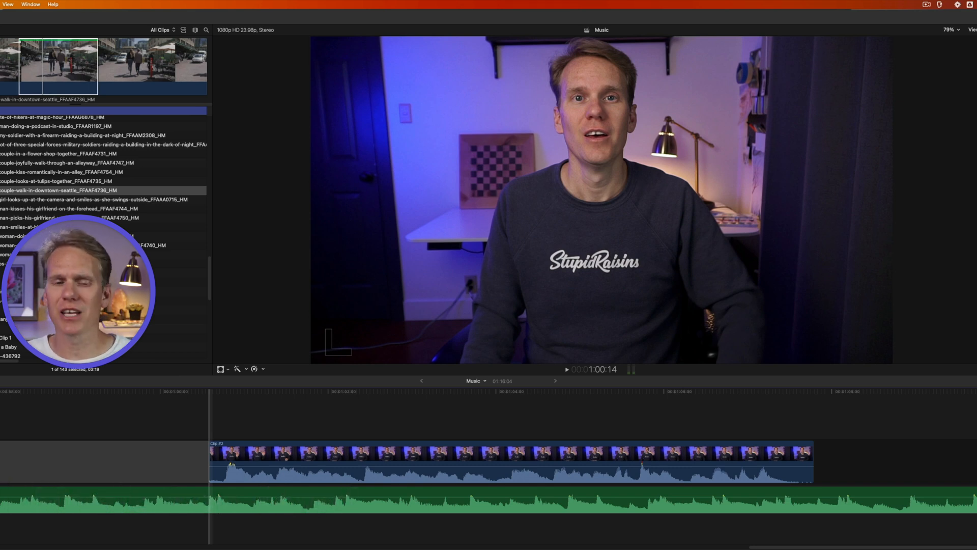
{"action": "key", "text": "space"}
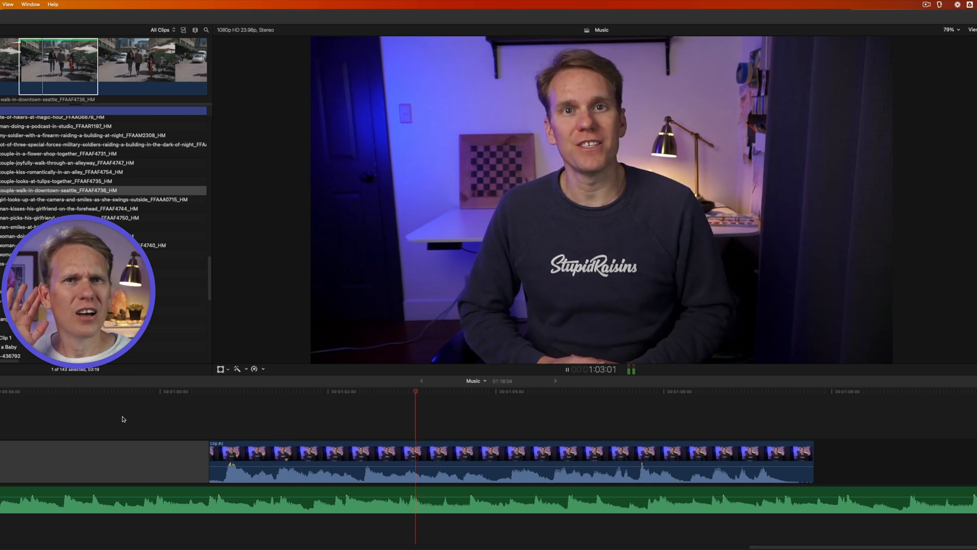
{"action": "key", "text": "space"}
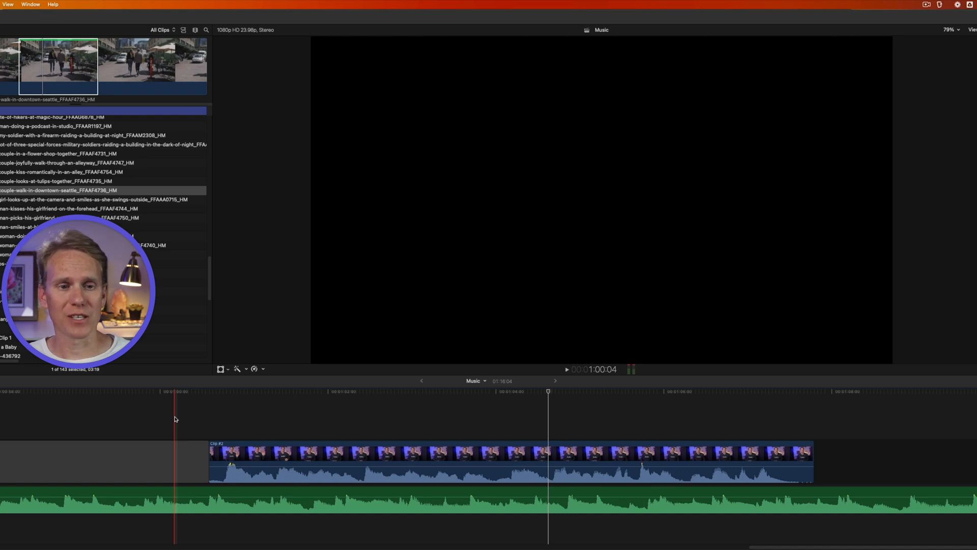
Step: Range-select the music under the talking clip and lower its volume three steps with Control-minus
{"action": "key", "text": "r"}
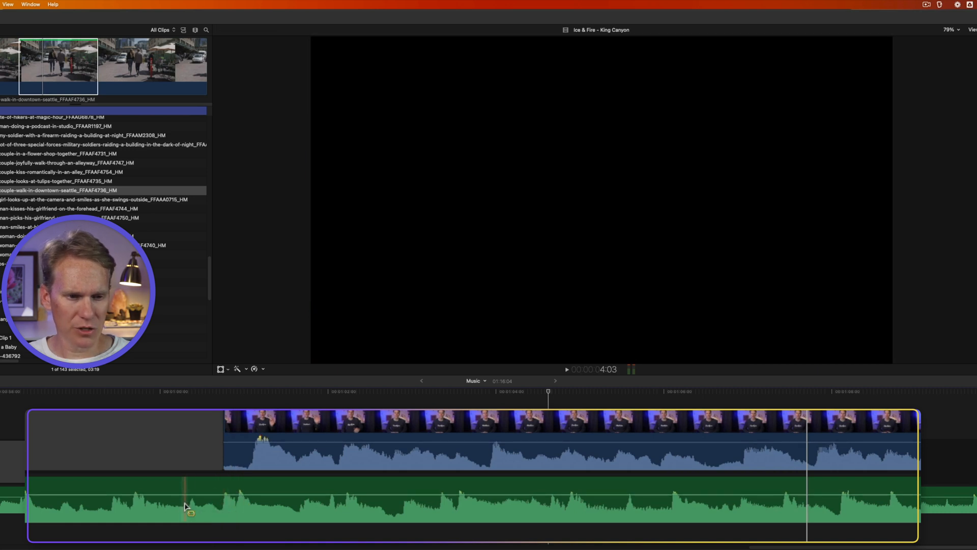
{"action": "left_click_drag", "start_coordinate": [185, 505], "coordinate": [920, 504]}
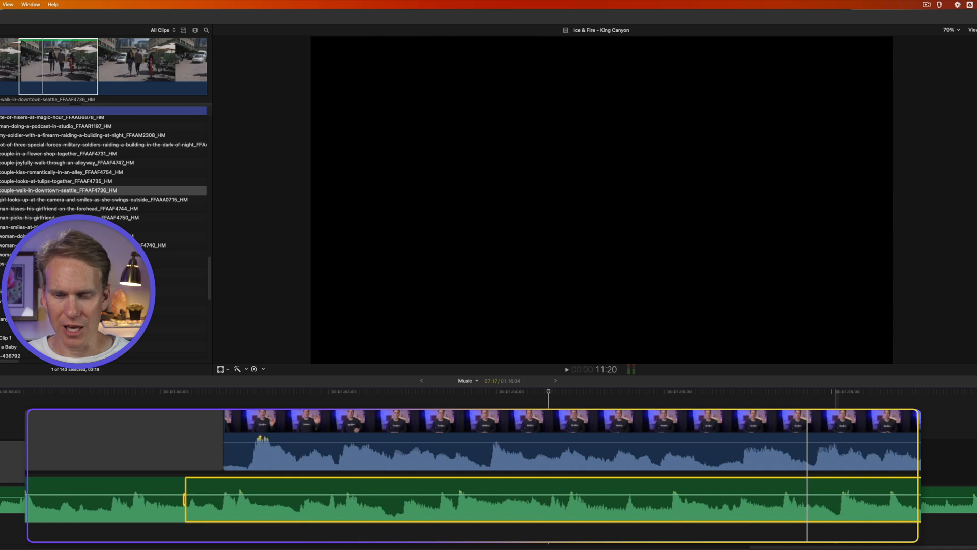
{"action": "key", "text": "ctrl+minus"}
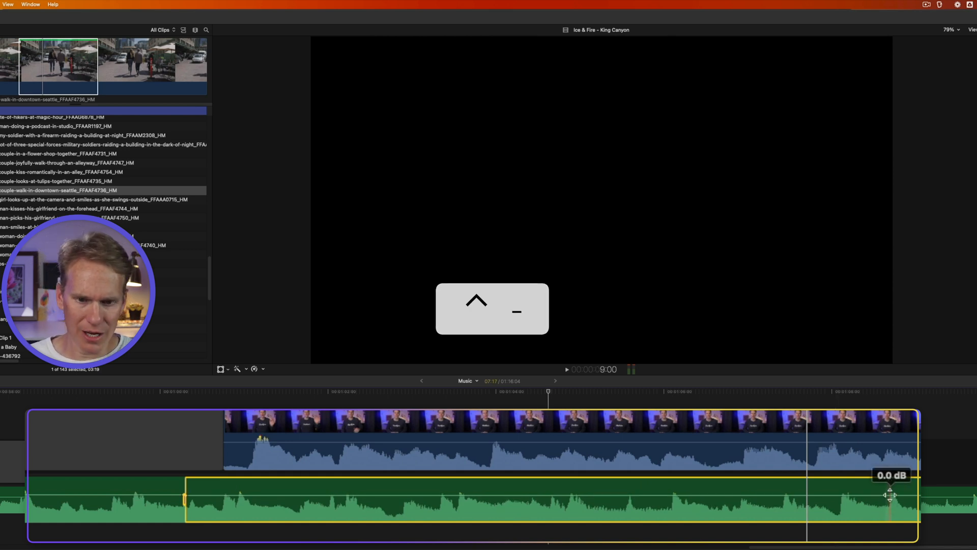
{"action": "key", "text": "ctrl+minus"}
{"action": "key", "text": "ctrl+minus"}
{"action": "key", "text": "ctrl+minus"}
{"action": "key", "text": "ctrl+minus"}
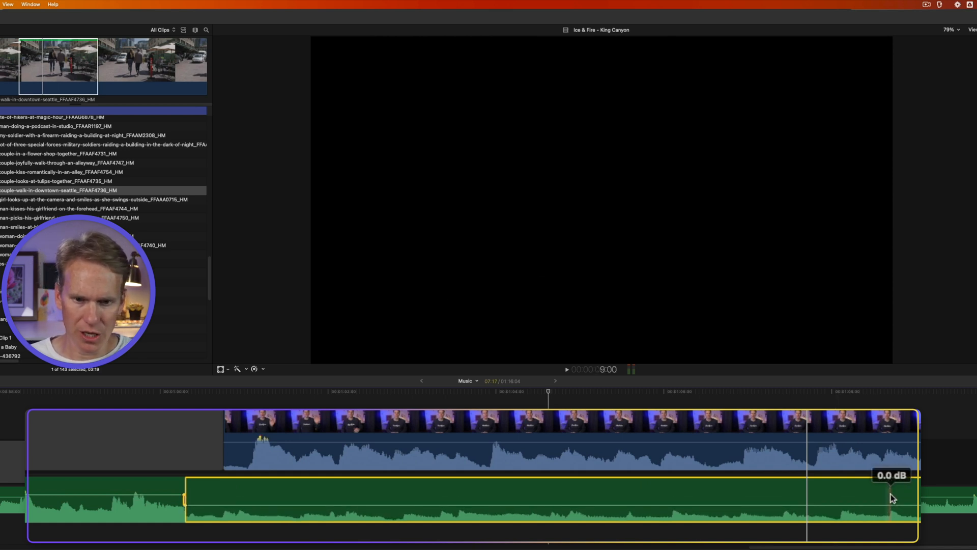
{"action": "key", "text": "ctrl+minus"}
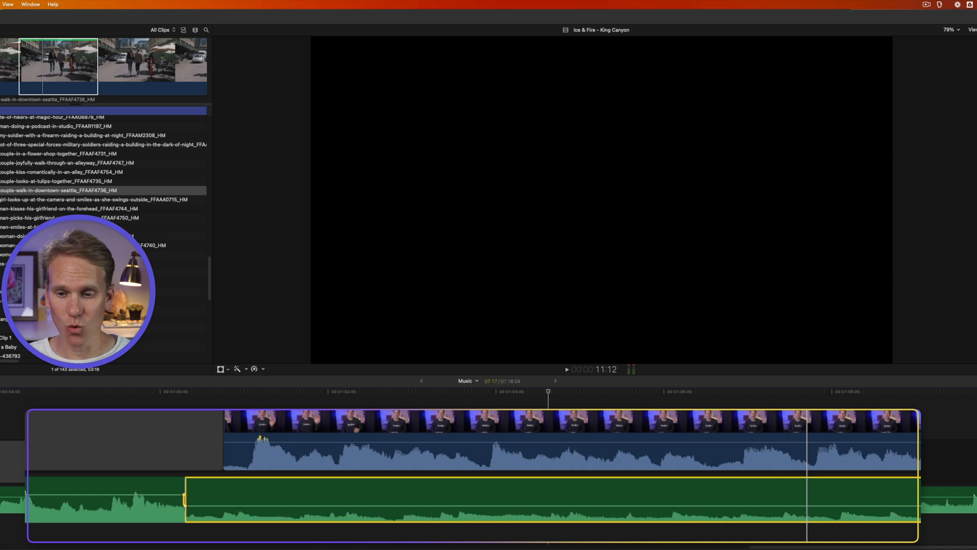
{"action": "key", "text": "ctrl+equal"}
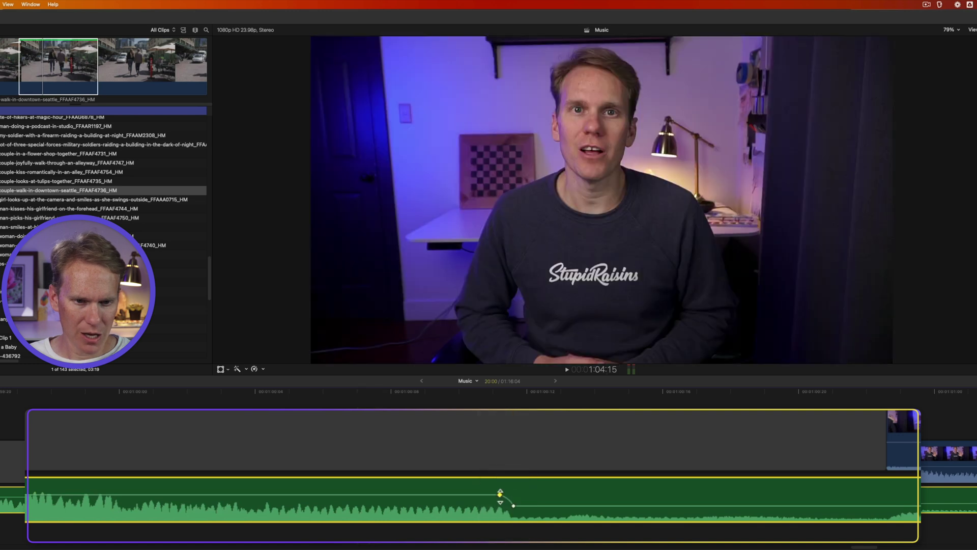
Step: Drag the first volume keyframe left so the music fades down earlier, then preview it
{"action": "left_click_drag", "start_coordinate": [497, 499], "coordinate": [233, 496]}
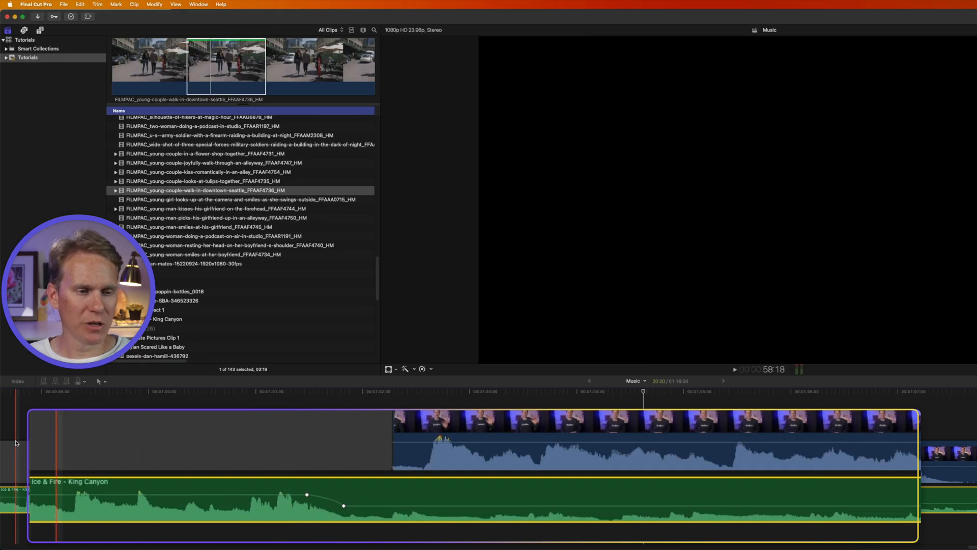
{"action": "key", "text": "space"}
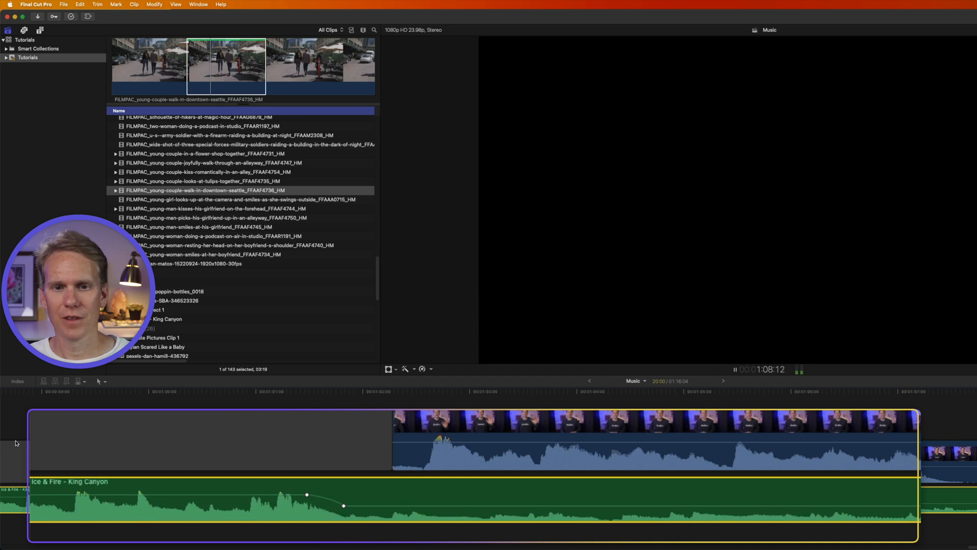
{"action": "key", "text": "space"}
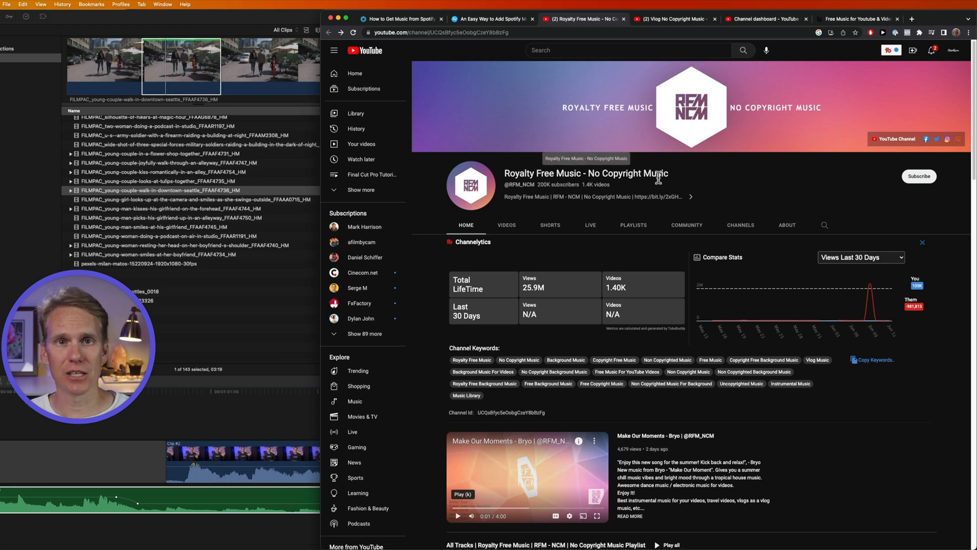
Step: Open the Make Our Moments video from the channel's uploads, expand its description and follow the SoundCloud link
{"action": "left_click", "coordinate": [506, 224]}
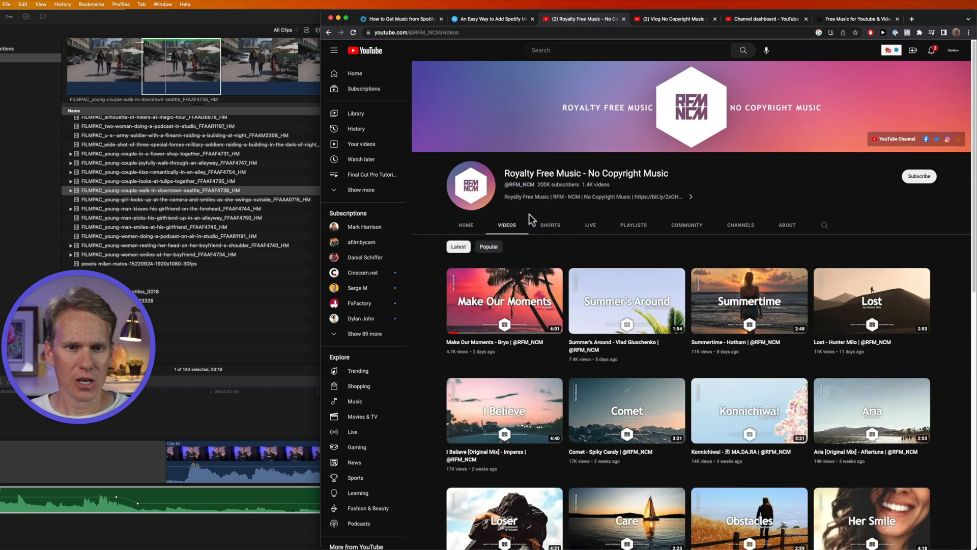
{"action": "scroll", "coordinate": [764, 372], "scroll_direction": "down", "scroll_amount": 3}
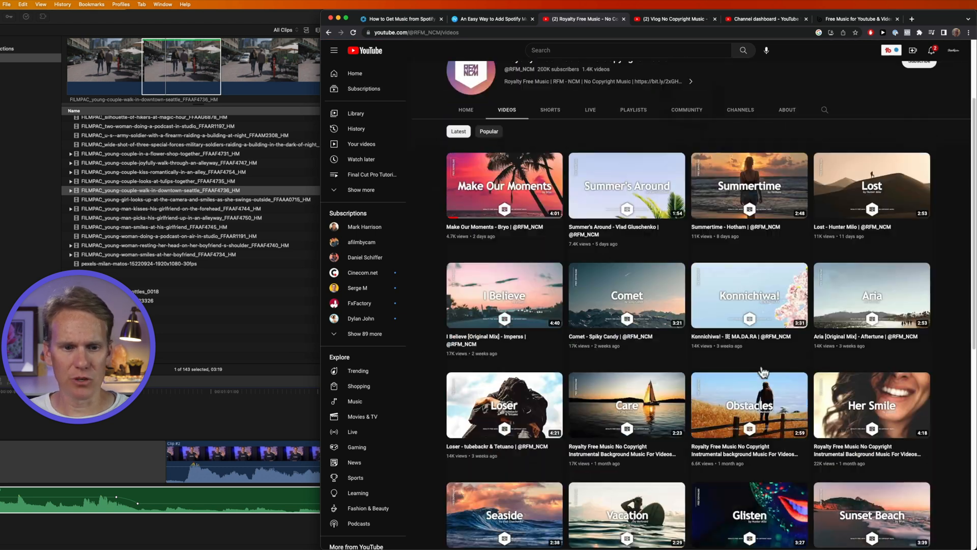
{"action": "scroll", "coordinate": [764, 372], "scroll_direction": "down", "scroll_amount": 3}
{"action": "scroll", "coordinate": [764, 373], "scroll_direction": "up", "scroll_amount": 8}
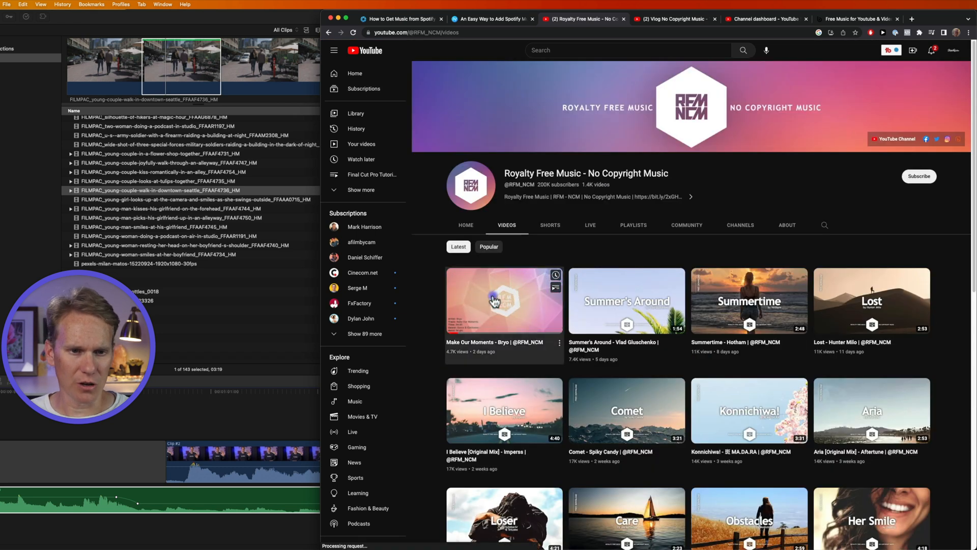
{"action": "left_click", "coordinate": [494, 301]}
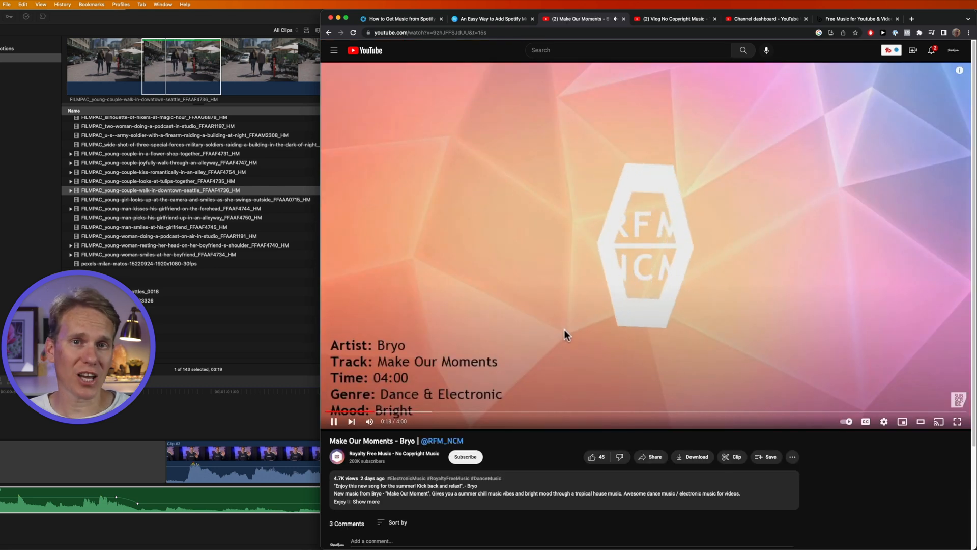
{"action": "scroll", "coordinate": [545, 414], "scroll_direction": "down", "scroll_amount": 3}
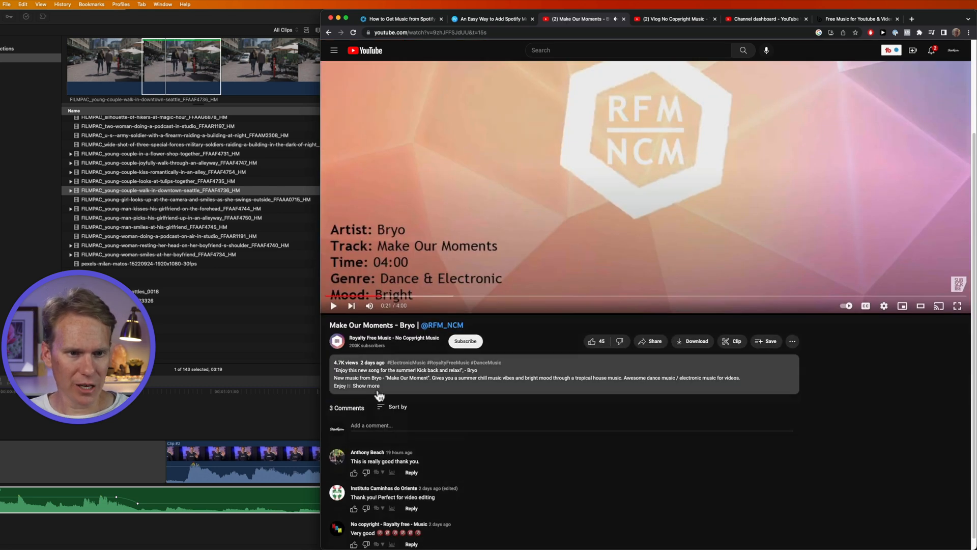
{"action": "left_click", "coordinate": [368, 386]}
{"action": "scroll", "coordinate": [501, 393], "scroll_direction": "down", "scroll_amount": 5}
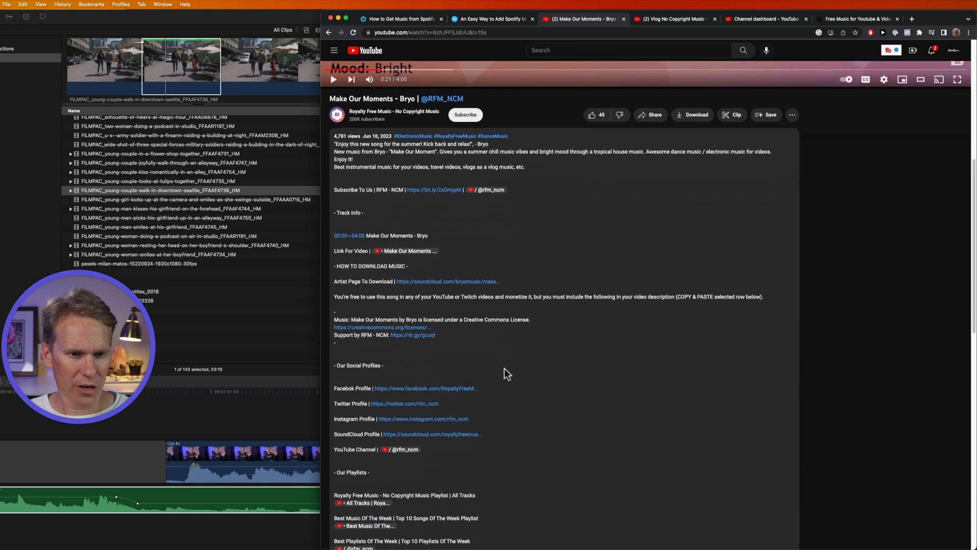
{"action": "scroll", "coordinate": [505, 368], "scroll_direction": "down", "scroll_amount": 2}
{"action": "scroll", "coordinate": [500, 344], "scroll_direction": "down", "scroll_amount": 2}
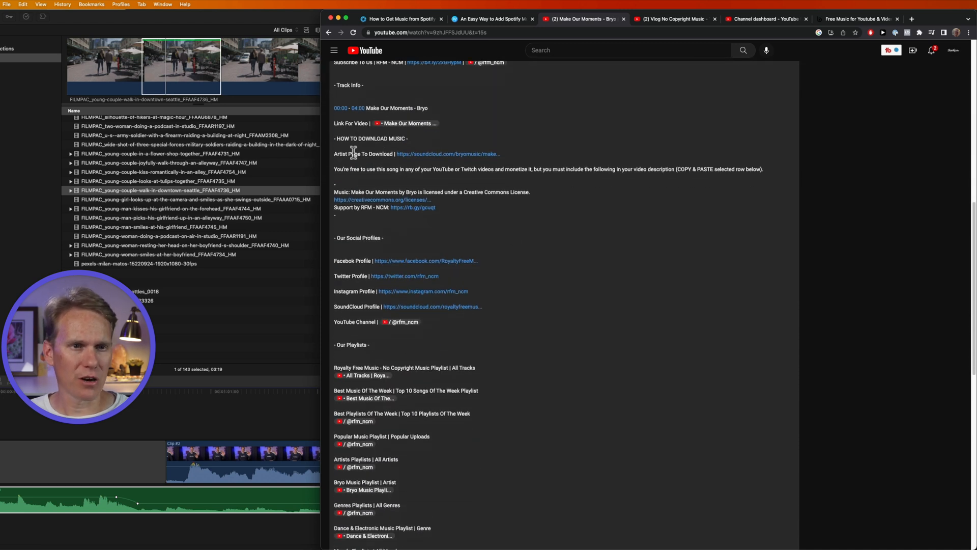
{"action": "left_click", "coordinate": [421, 154]}
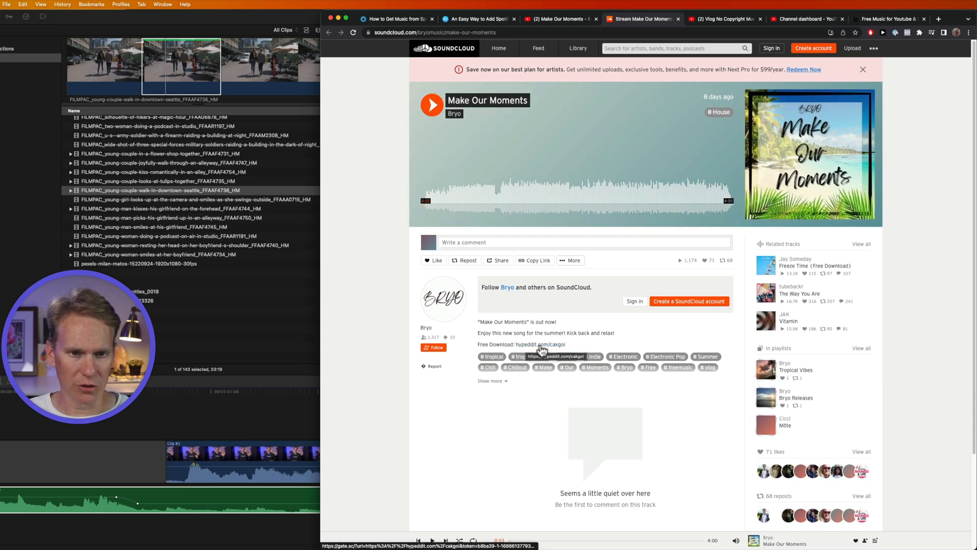
Step: Try the hypeddit free download for Make Our Moments, decline the SoundCloud sign-in, and move to the Vlog No Copyright Music channel
{"action": "left_click", "coordinate": [540, 345]}
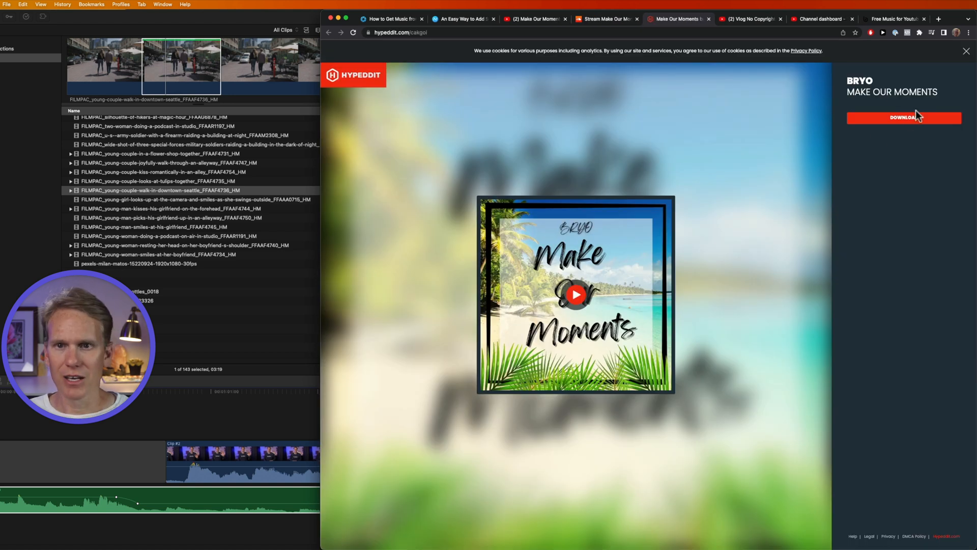
{"action": "left_click", "coordinate": [915, 116]}
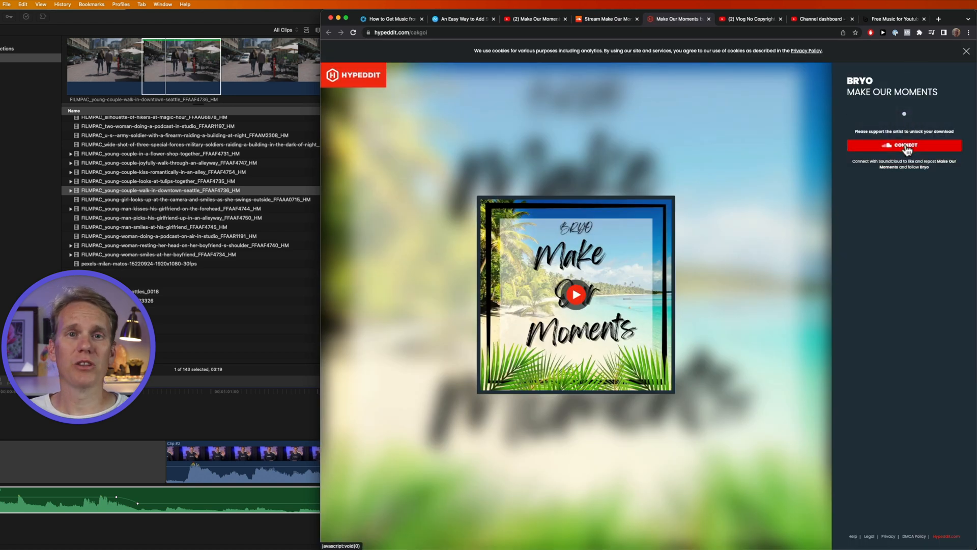
{"action": "left_click", "coordinate": [907, 148]}
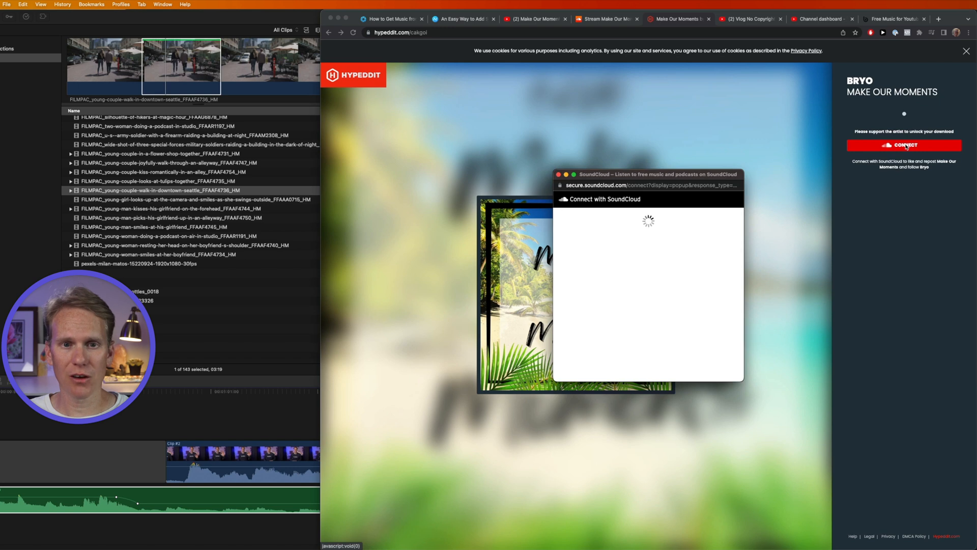
{"action": "scroll", "coordinate": [727, 262], "scroll_direction": "down", "scroll_amount": 3}
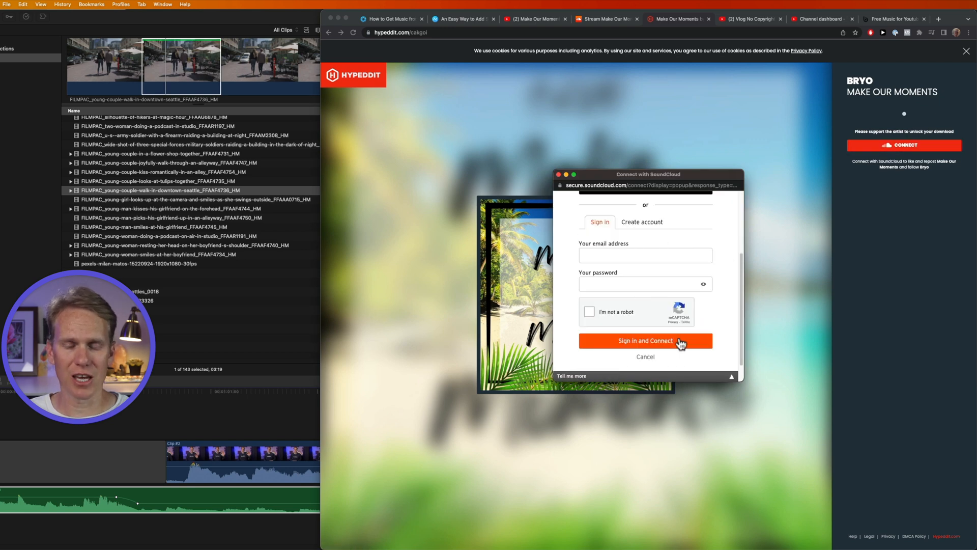
{"action": "left_click", "coordinate": [560, 177]}
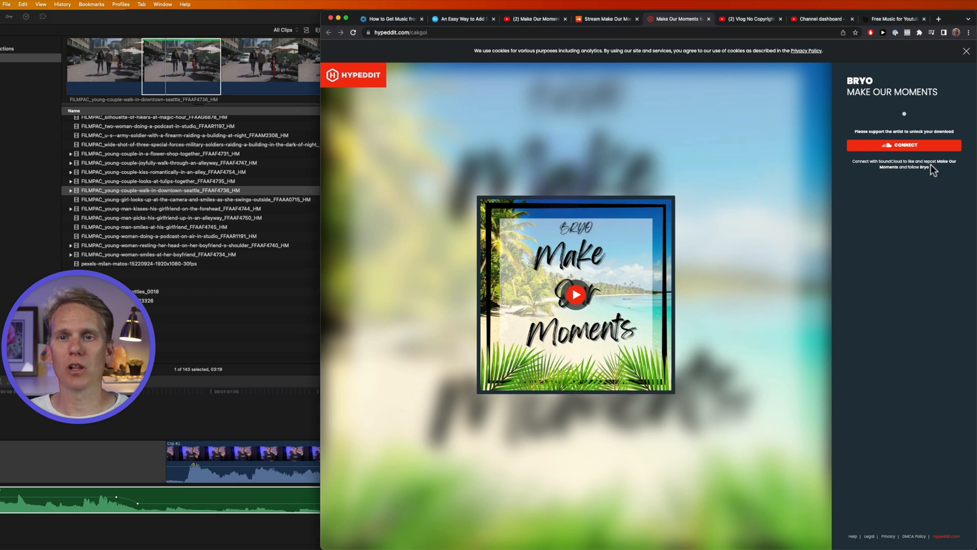
{"action": "left_click", "coordinate": [752, 19]}
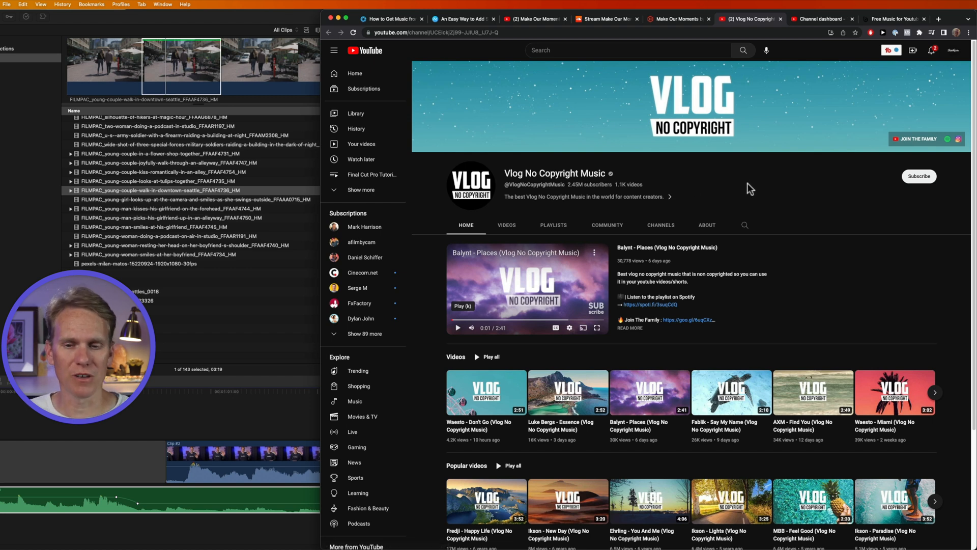
Step: Switch to the YouTube Studio channel dashboard browser tab
{"action": "left_click", "coordinate": [816, 19]}
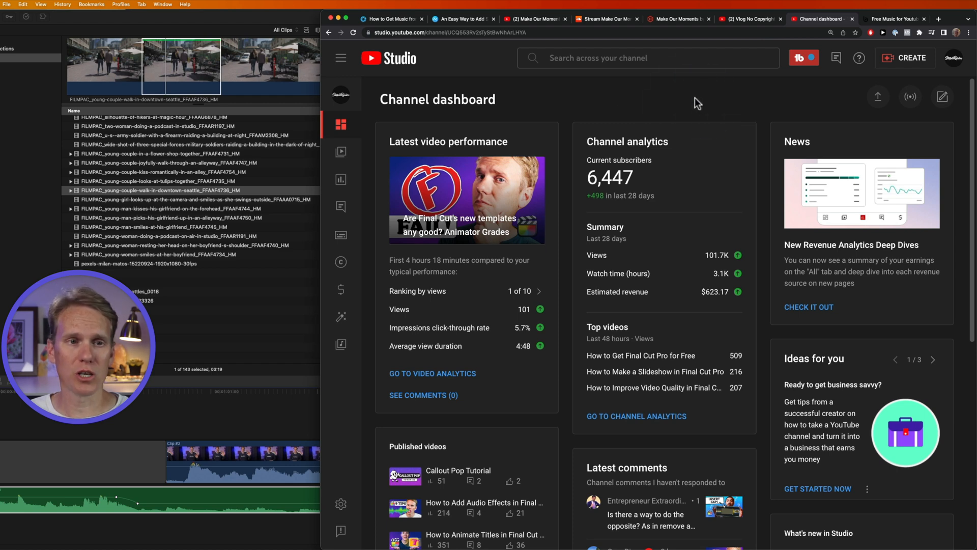
Step: Go to Creator Music from the Studio menu and view all free tracks
{"action": "left_click", "coordinate": [342, 60]}
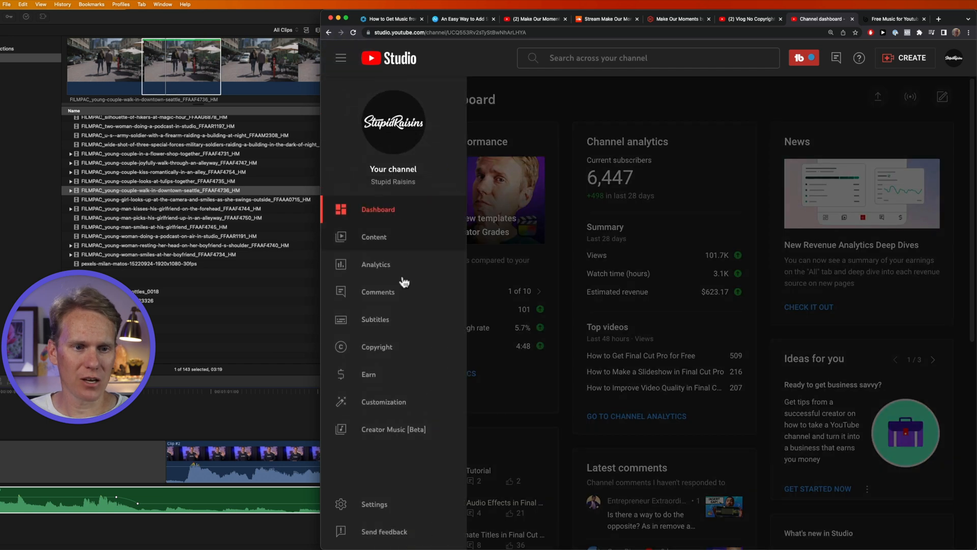
{"action": "left_click", "coordinate": [392, 430]}
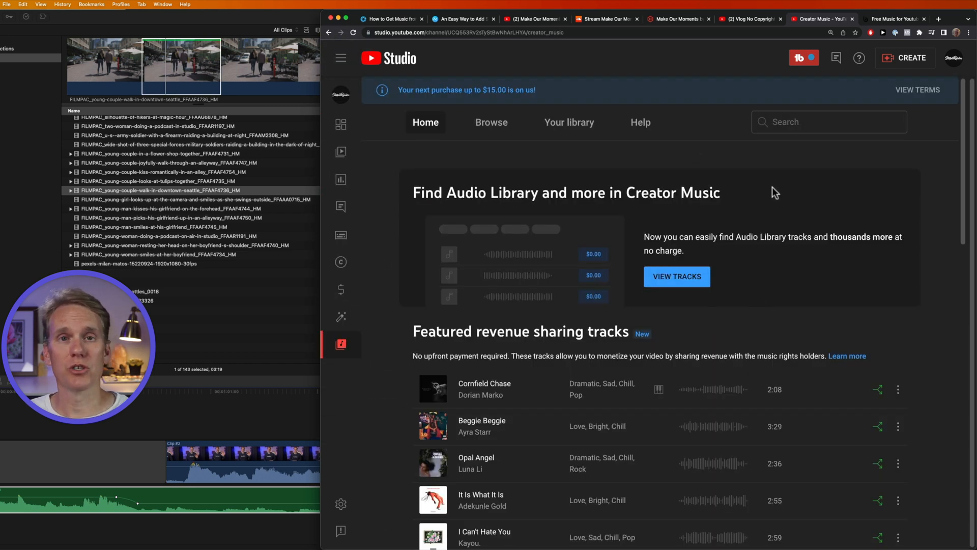
{"action": "left_click", "coordinate": [676, 277]}
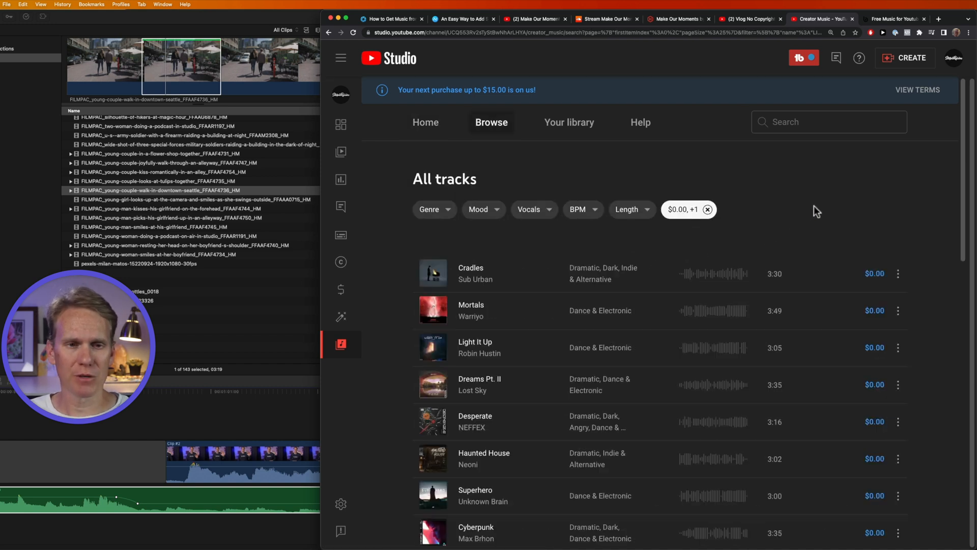
{"action": "scroll", "coordinate": [815, 204], "scroll_direction": "down", "scroll_amount": 3}
{"action": "scroll", "coordinate": [815, 202], "scroll_direction": "down", "scroll_amount": 2}
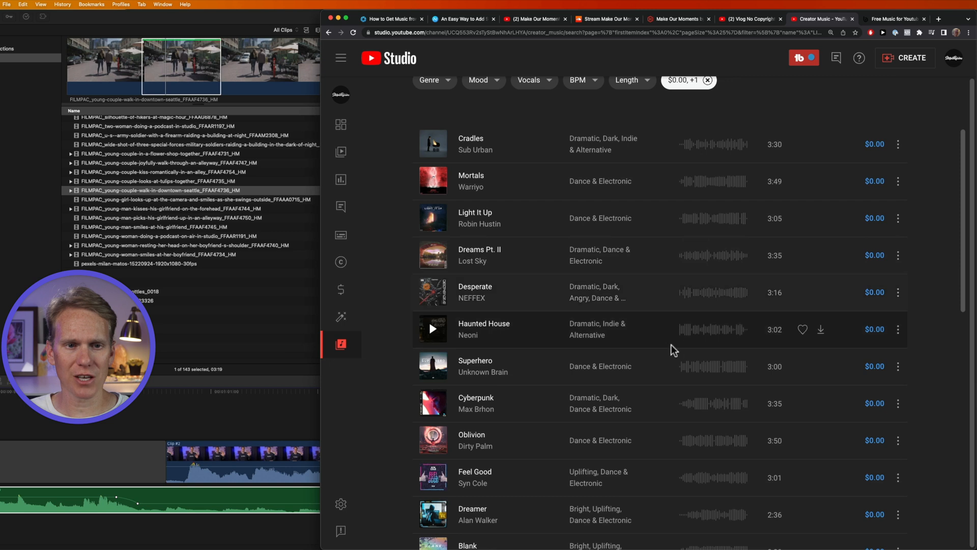
{"action": "scroll", "coordinate": [793, 281], "scroll_direction": "up", "scroll_amount": 1}
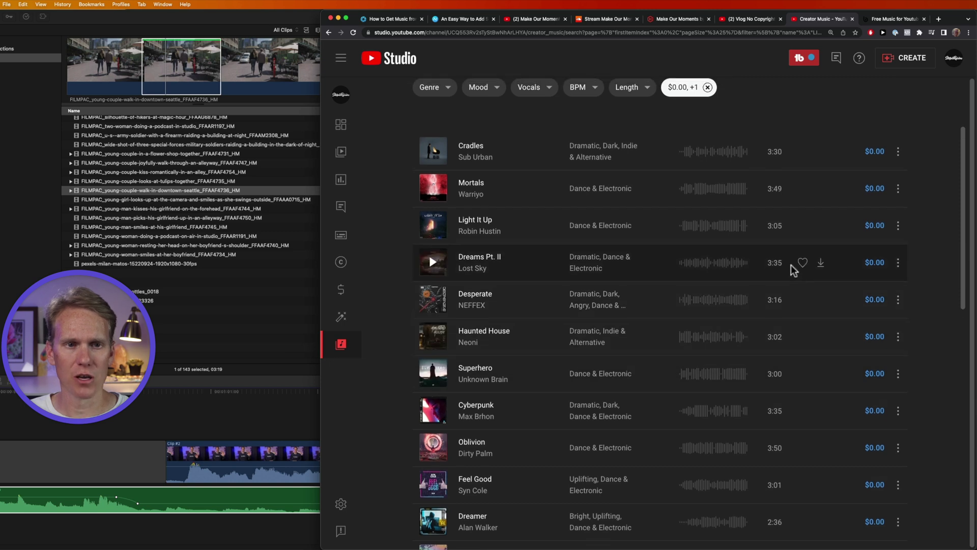
Step: Preview the track Mortals and save it to your library with the heart
{"action": "left_click", "coordinate": [436, 192]}
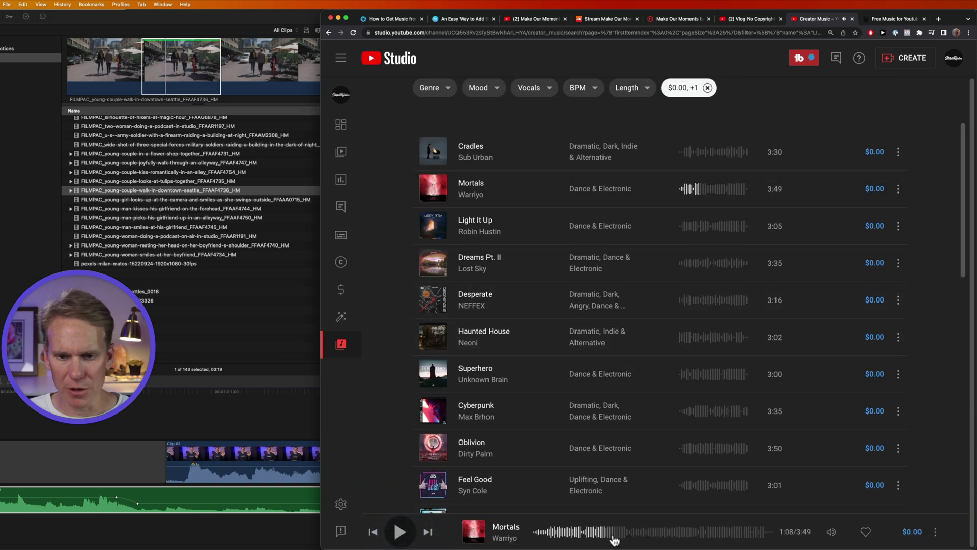
{"action": "left_click", "coordinate": [866, 532]}
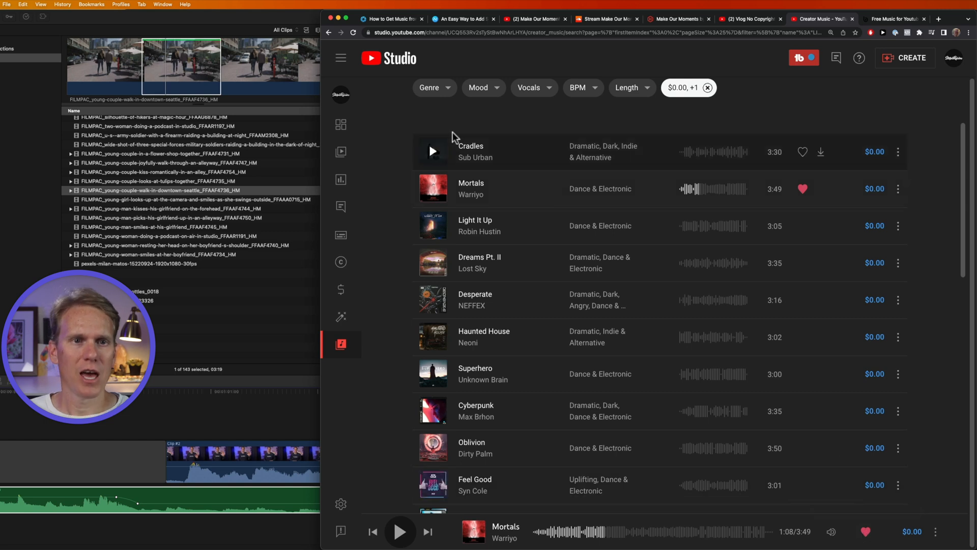
{"action": "scroll", "coordinate": [611, 267], "scroll_direction": "up", "scroll_amount": 5}
Step: Browse the genre, mood, vocals, BPM and length filters, then show Your library with the saved track
{"action": "left_click", "coordinate": [447, 210]}
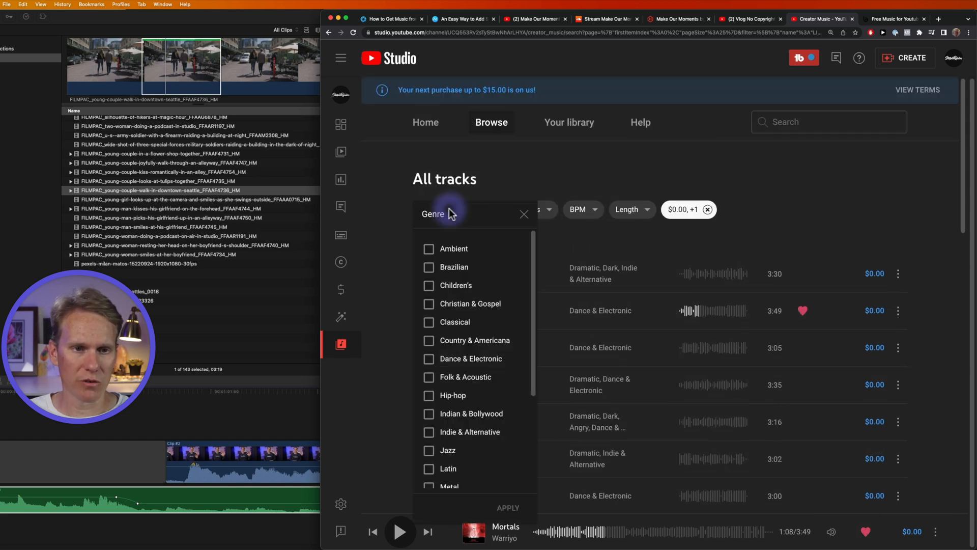
{"action": "left_click", "coordinate": [489, 211]}
{"action": "left_click", "coordinate": [536, 210]}
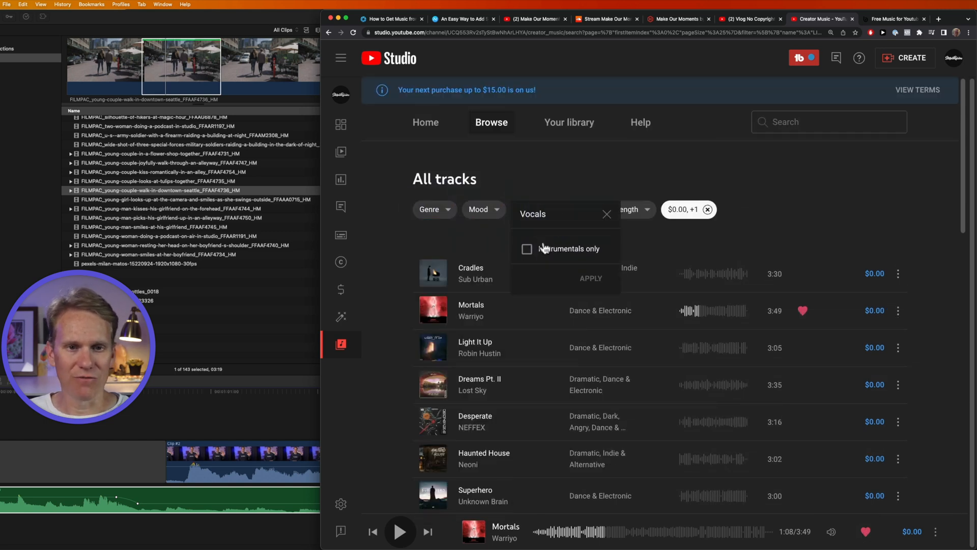
{"action": "left_click", "coordinate": [603, 216]}
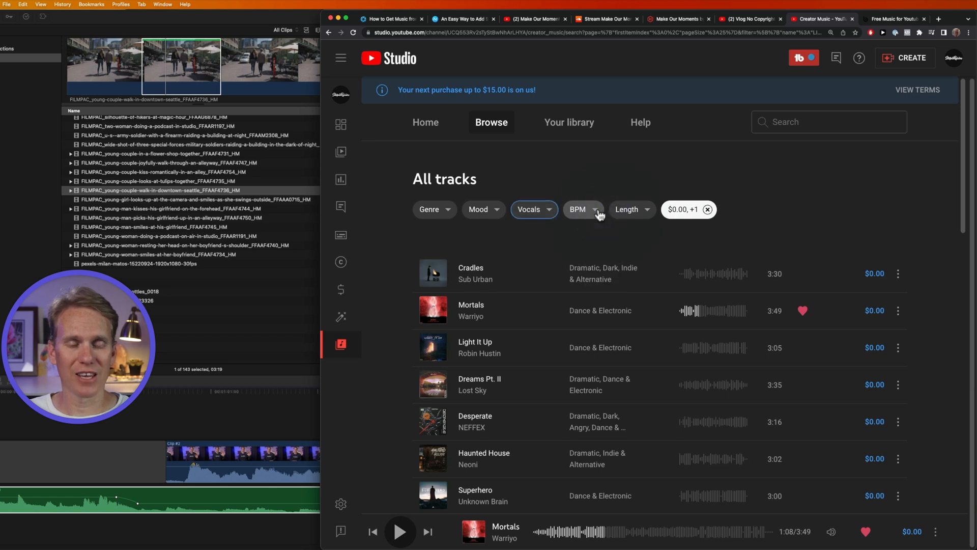
{"action": "left_click", "coordinate": [590, 209]}
{"action": "left_click", "coordinate": [659, 214]}
{"action": "left_click", "coordinate": [632, 210]}
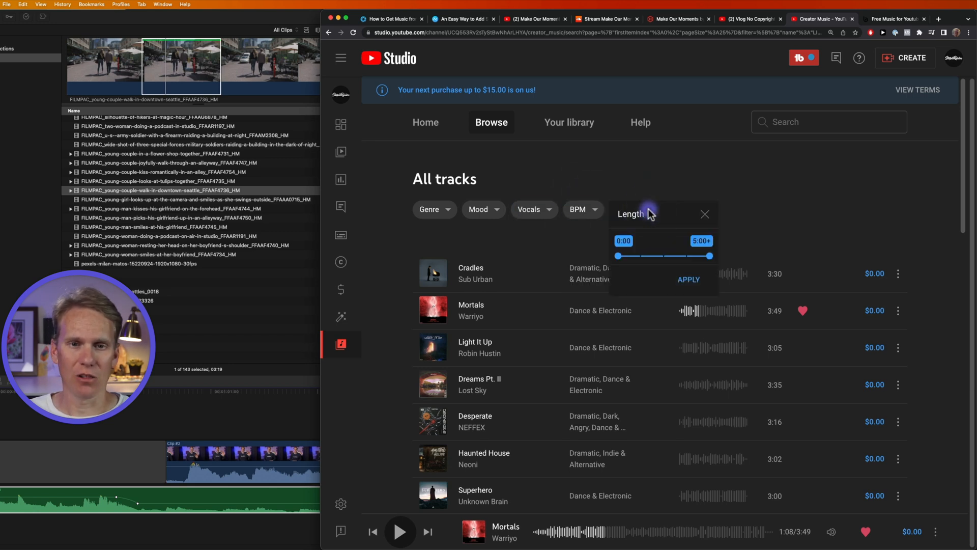
{"action": "left_click", "coordinate": [646, 158]}
{"action": "left_click", "coordinate": [569, 123]}
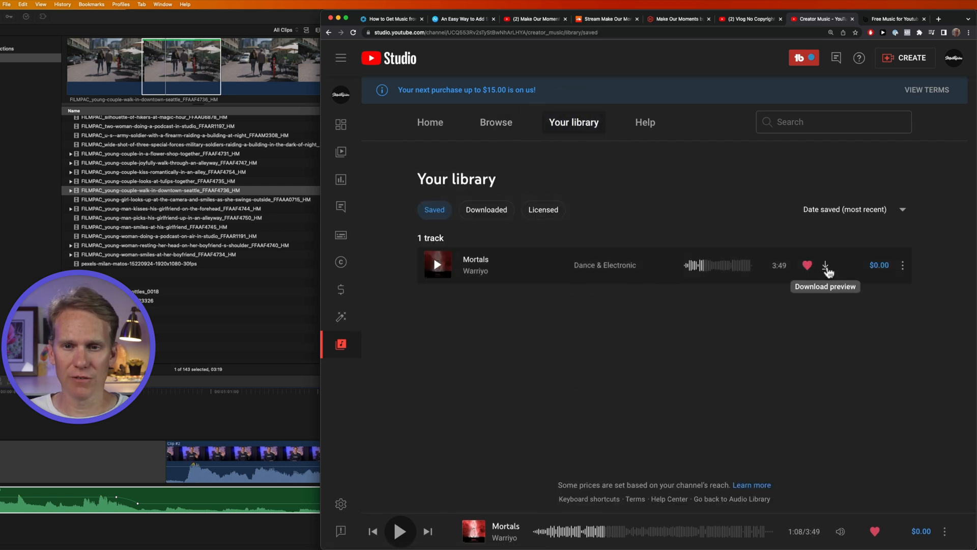
Step: Choose Download track from Mortals' three-dot menu and dismiss the licensing notice
{"action": "left_click", "coordinate": [903, 265]}
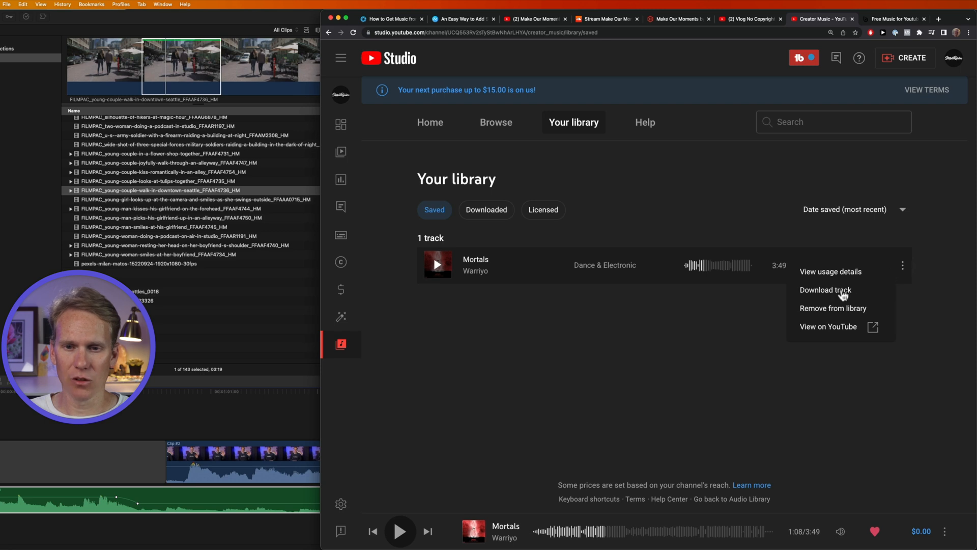
{"action": "left_click", "coordinate": [825, 290]}
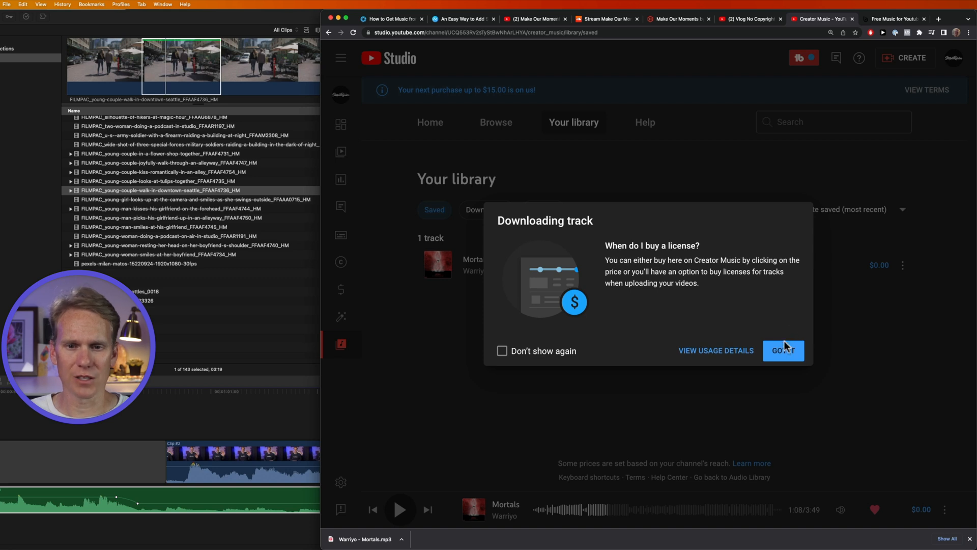
{"action": "left_click", "coordinate": [784, 349]}
Step: Review Mortals' $0.00 license details, download the MP3, and move to the Bensound page
{"action": "left_click", "coordinate": [879, 265]}
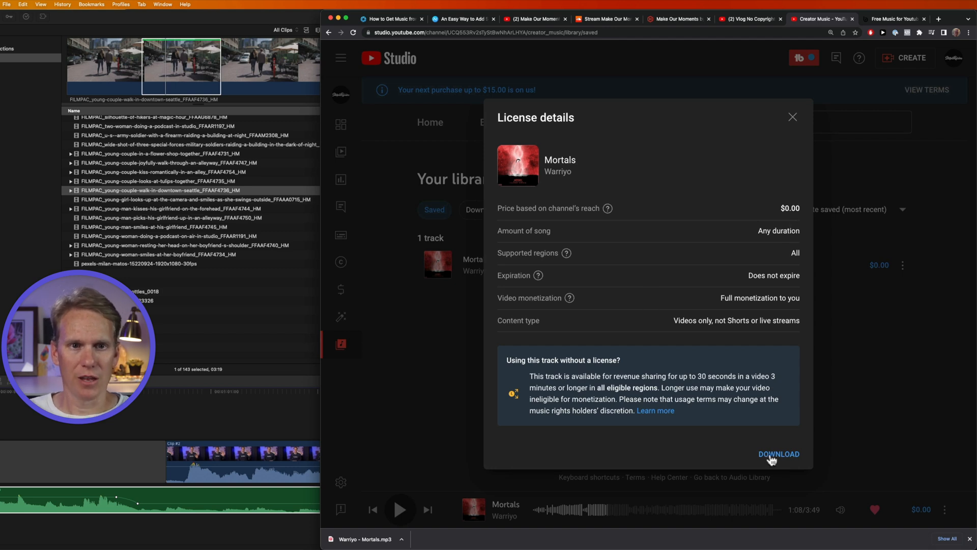
{"action": "left_click", "coordinate": [776, 454]}
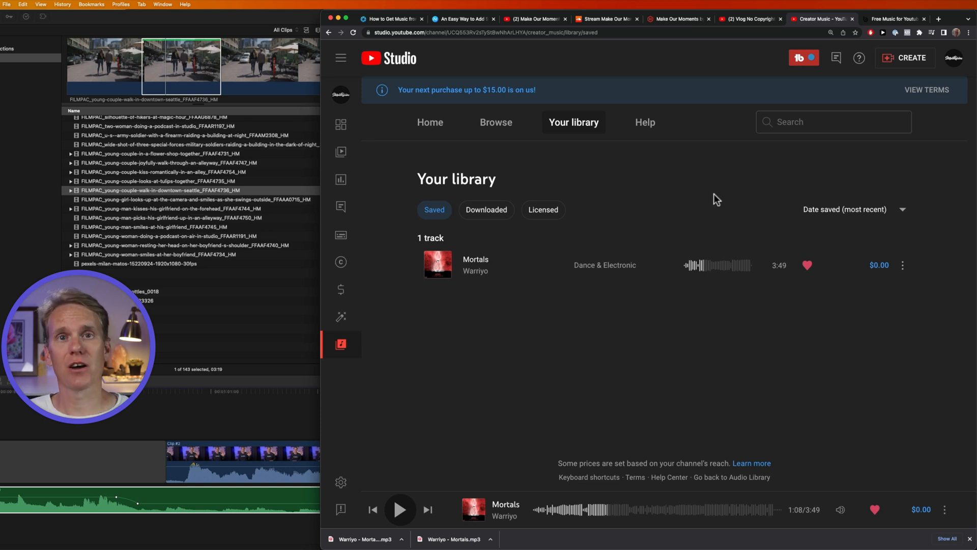
{"action": "left_click", "coordinate": [890, 18]}
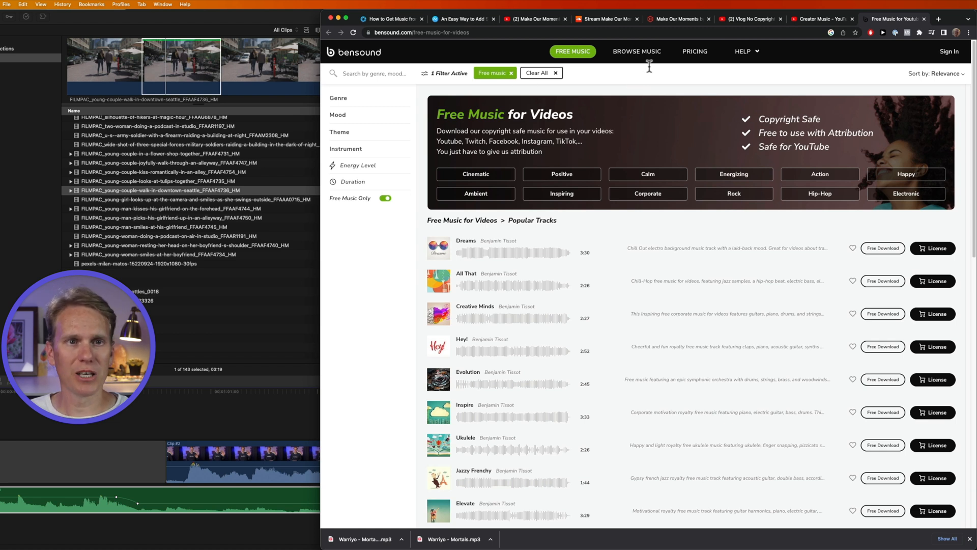
Step: Preview Bensound's Dreams track and start its free download with attribution
{"action": "left_click", "coordinate": [438, 249]}
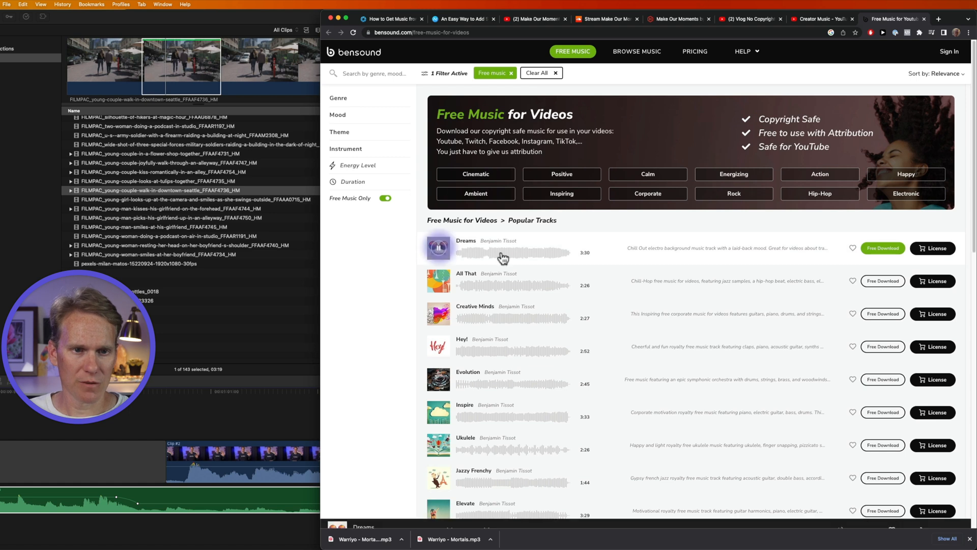
{"action": "left_click", "coordinate": [883, 248]}
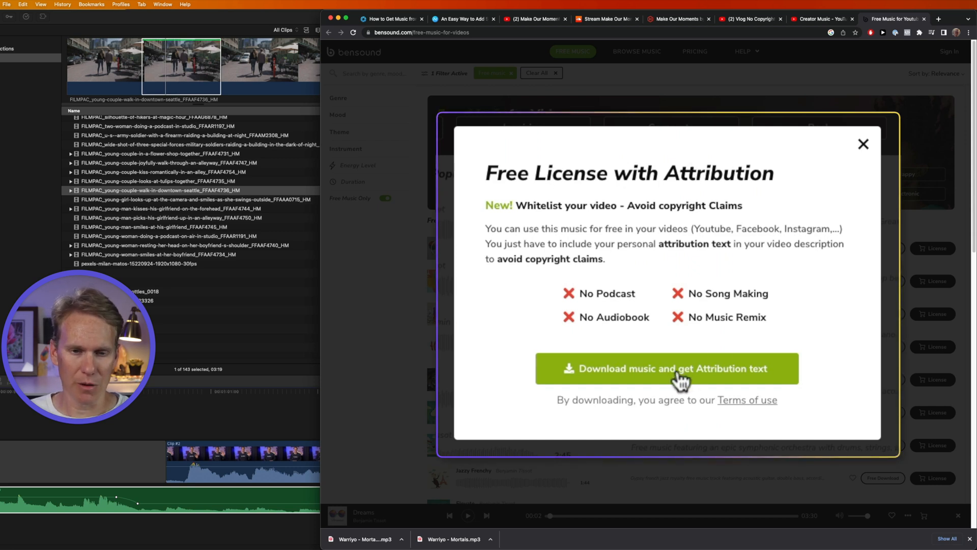
Step: Download Dreams and copy its attribution text with the license code
{"action": "left_click", "coordinate": [730, 366]}
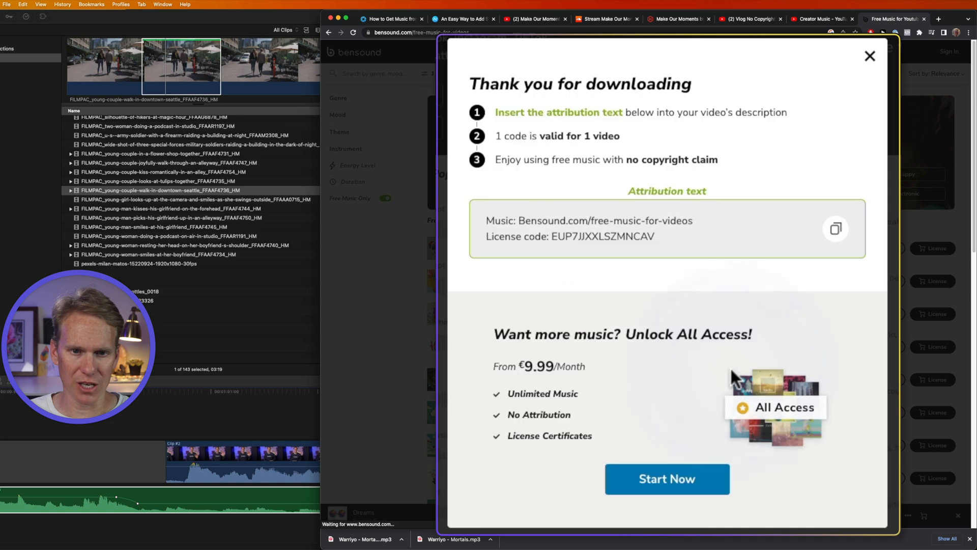
{"action": "left_click", "coordinate": [836, 228]}
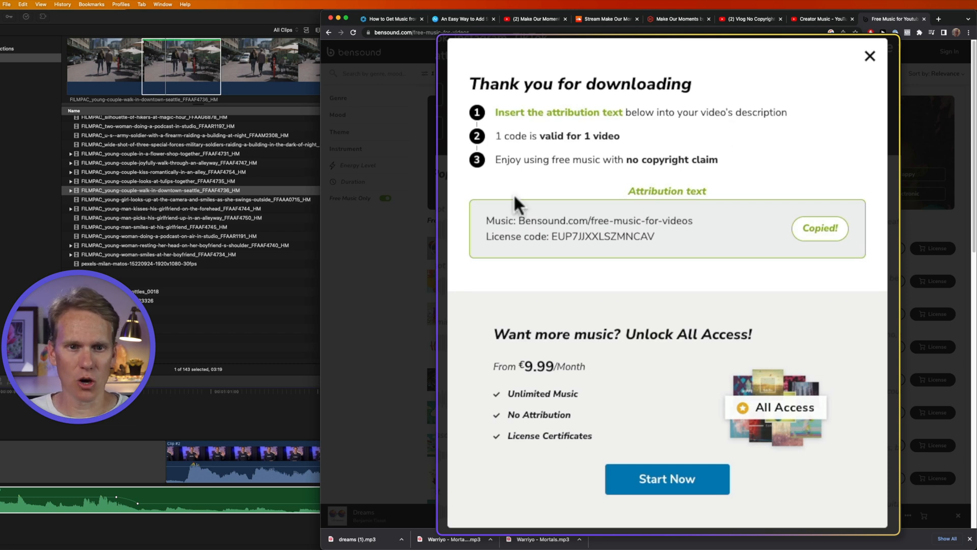
Step: Highlight the one-code-per-video note and the 'no copyright claim' phrase in the dialog
{"action": "left_click_drag", "start_coordinate": [496, 137], "coordinate": [612, 136]}
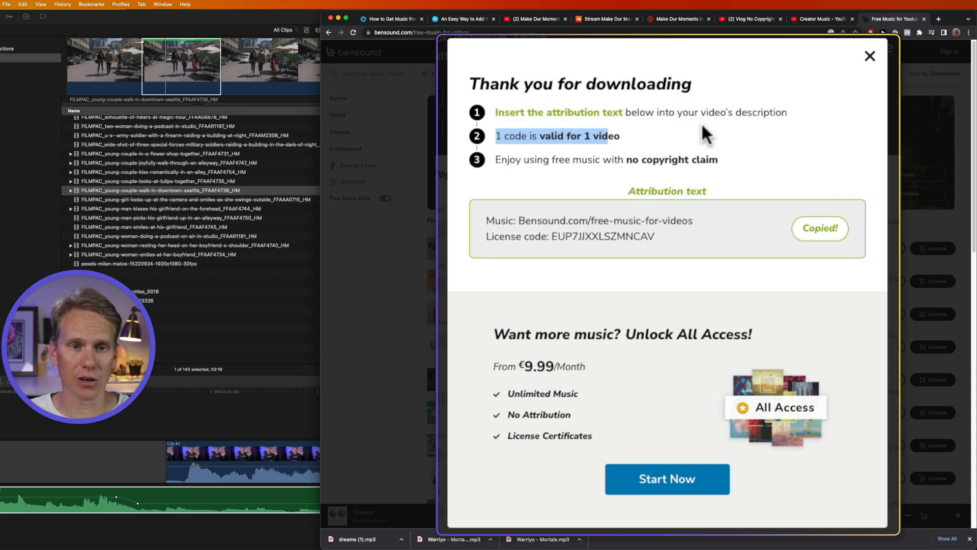
{"action": "left_click", "coordinate": [727, 157]}
{"action": "left_click_drag", "start_coordinate": [720, 158], "coordinate": [626, 161]}
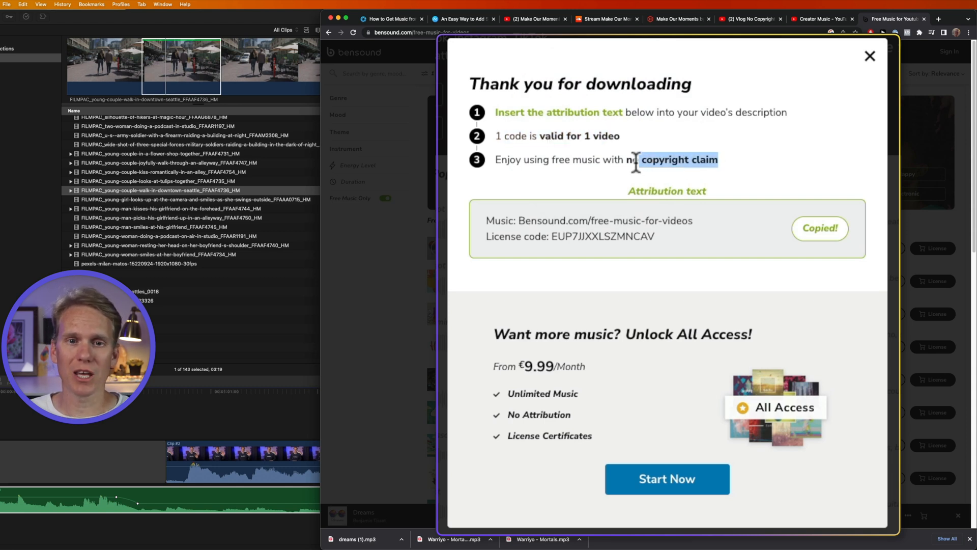